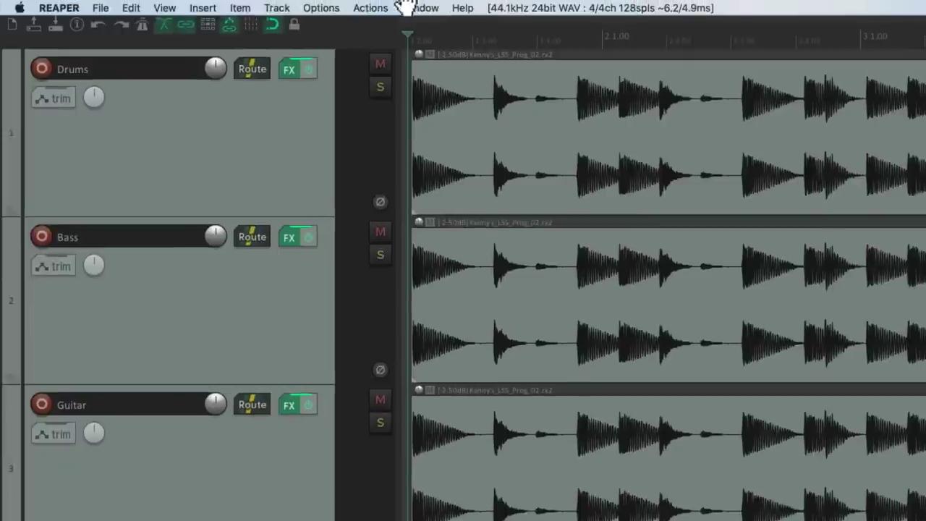
- Open the Theme Adjuster for the default theme
{"action": "left_click", "coordinate": [320, 8]}
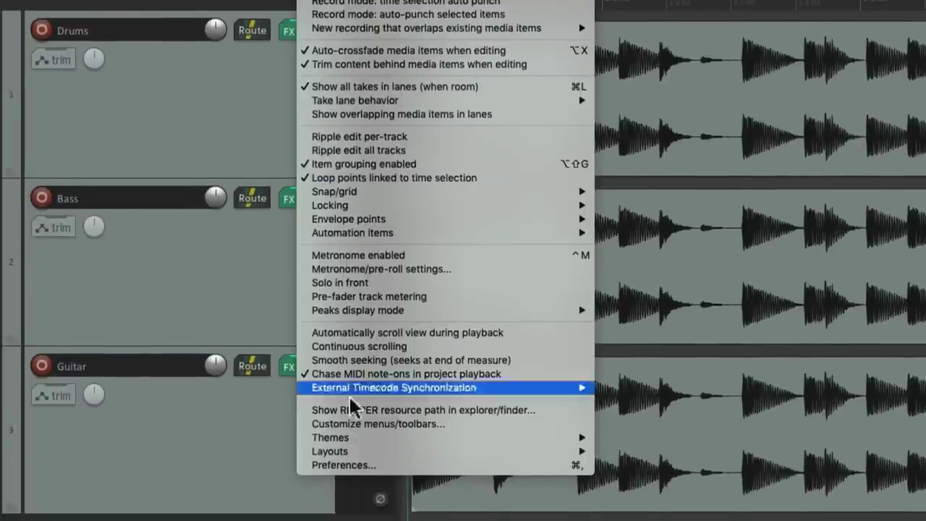
{"action": "mouse_move", "coordinate": [318, 478]}
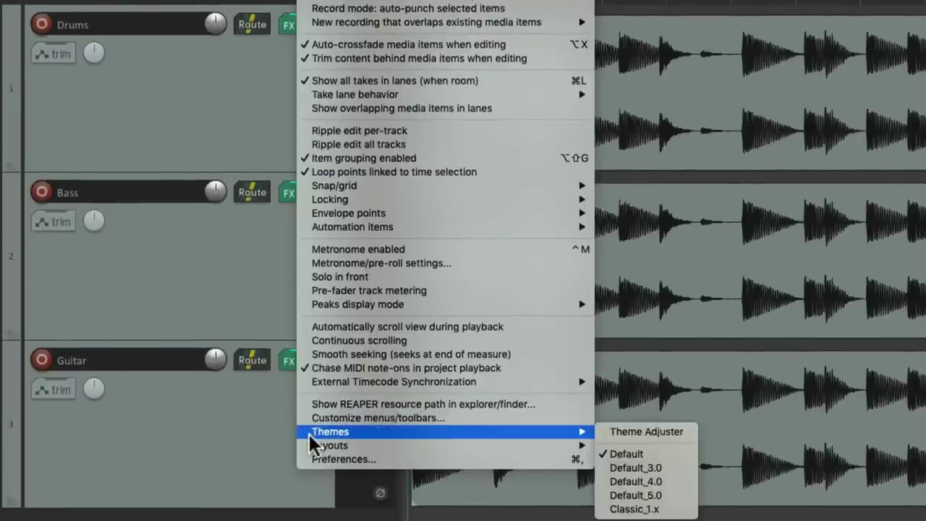
{"action": "left_click", "coordinate": [600, 434]}
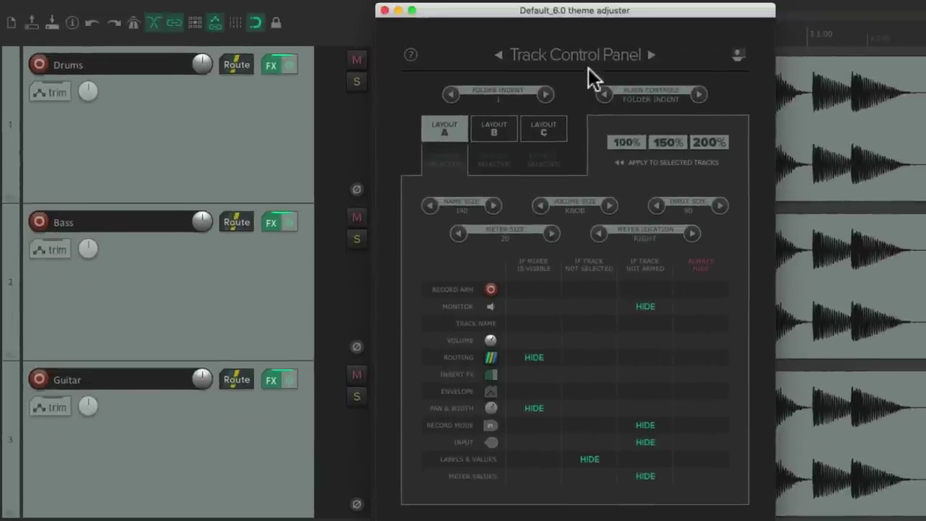
- Look through the theme adjuster's Mixer Control Panel, Custom Colors, Envelopes and Transport pages, returning to Track Control Panel
{"action": "left_click", "coordinate": [650, 55]}
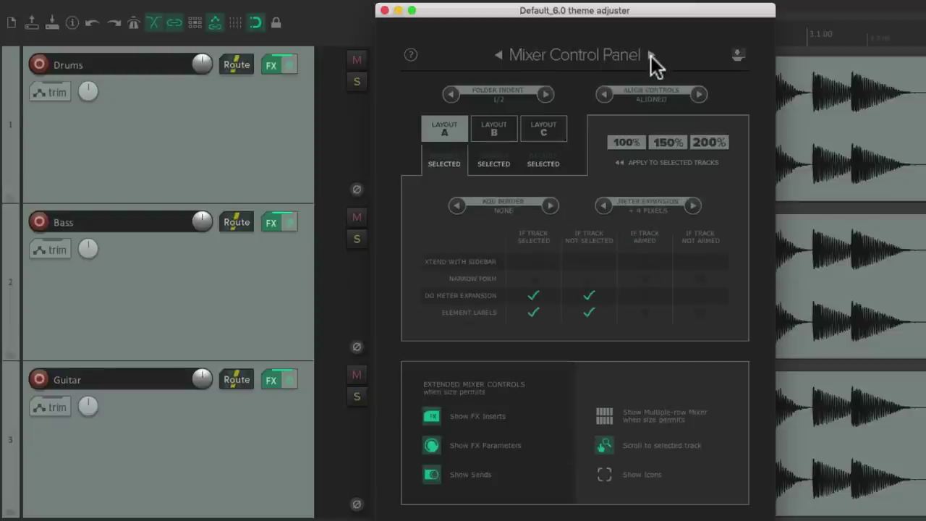
{"action": "left_click", "coordinate": [650, 56]}
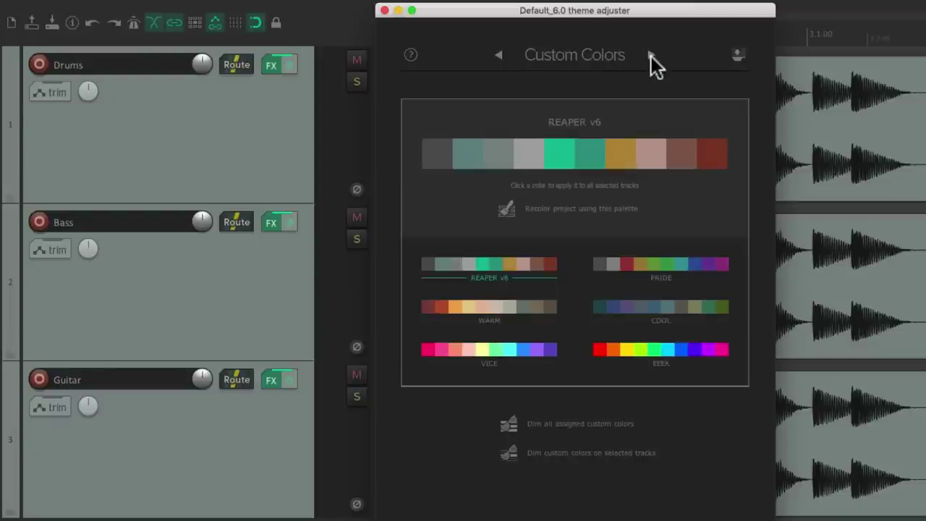
{"action": "left_click", "coordinate": [650, 56]}
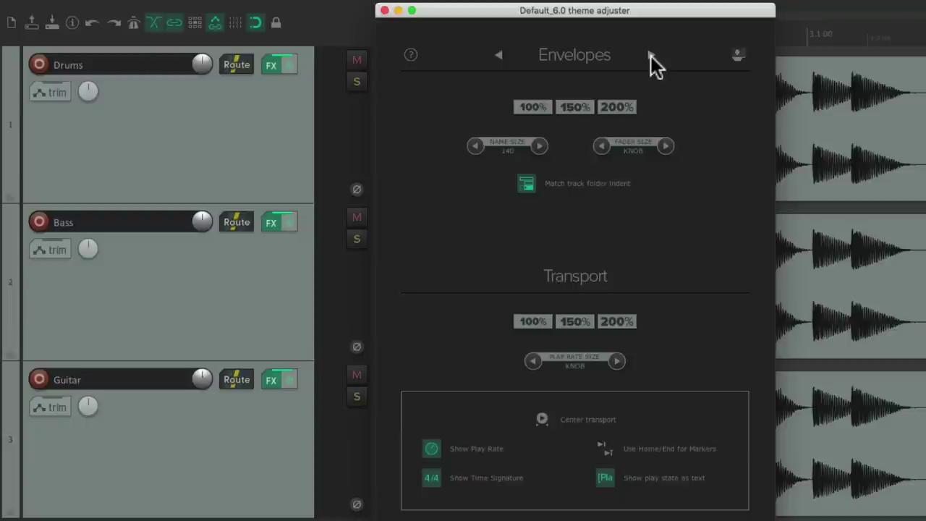
{"action": "left_click", "coordinate": [651, 56]}
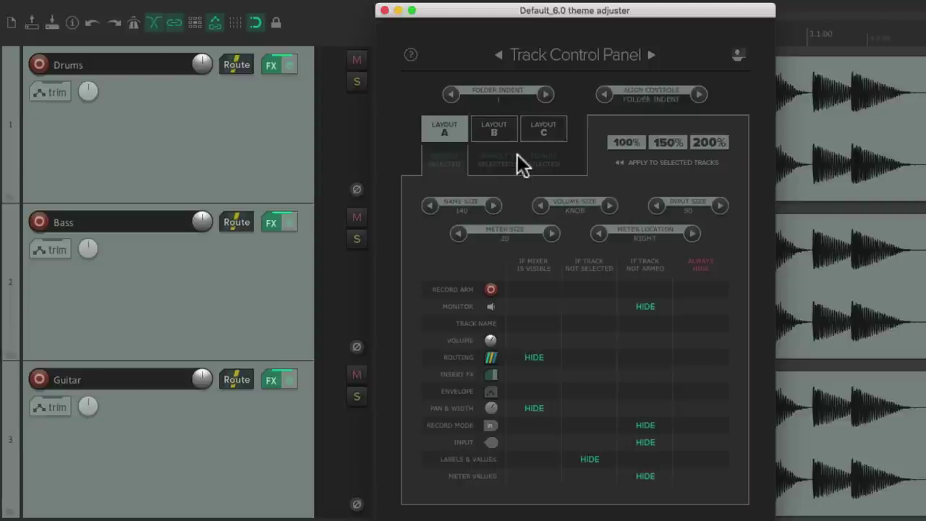
- Review the Track Control Panel settings for layouts B and C, returning to layout A
{"action": "left_click", "coordinate": [494, 131]}
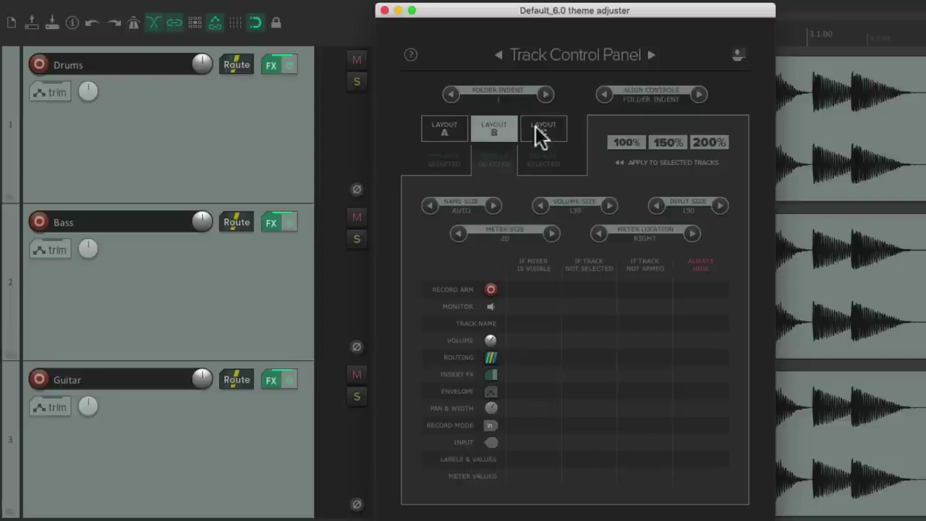
{"action": "left_click", "coordinate": [543, 131]}
{"action": "left_click", "coordinate": [445, 131]}
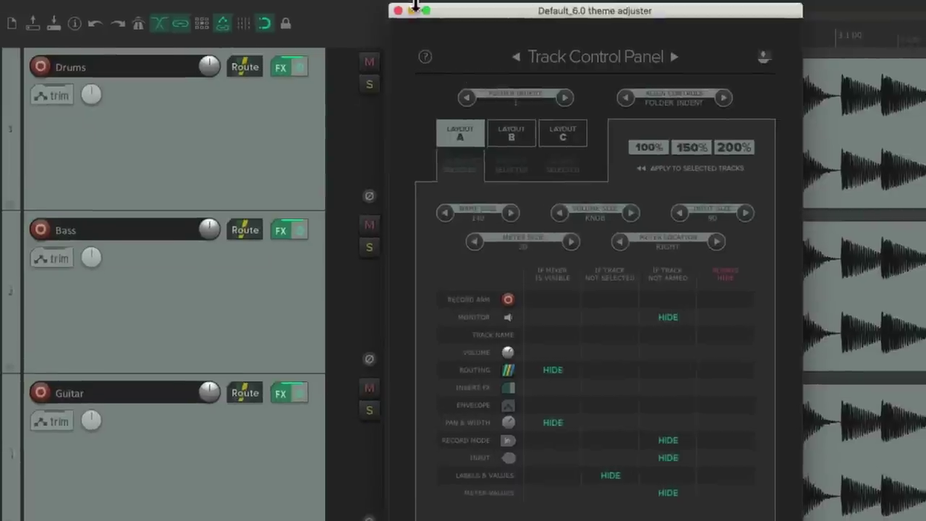
- Switch the track panel layout to the standard-size A version
{"action": "left_click", "coordinate": [305, 7]}
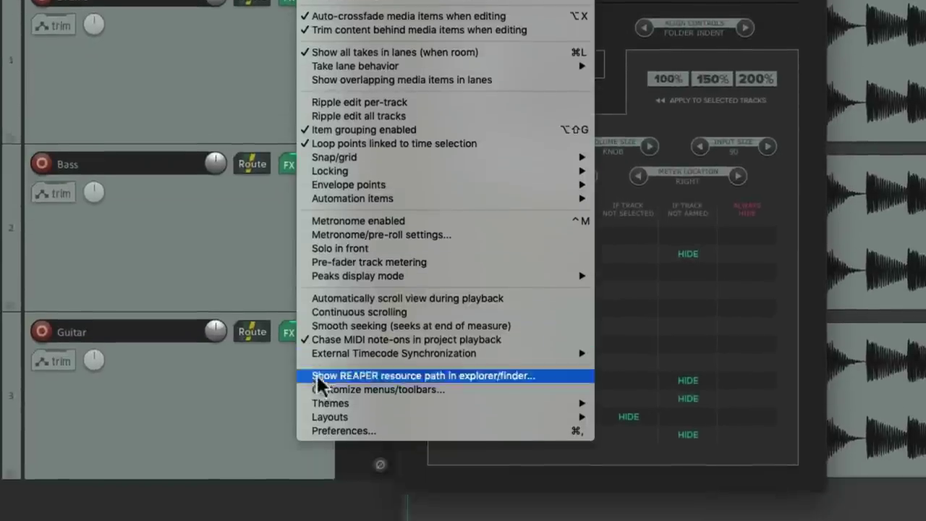
{"action": "mouse_move", "coordinate": [311, 491]}
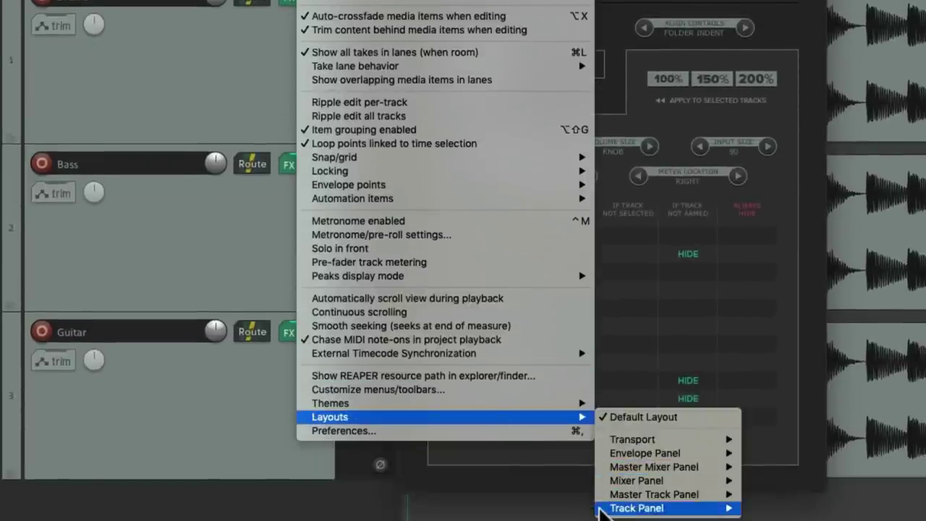
{"action": "mouse_move", "coordinate": [601, 510]}
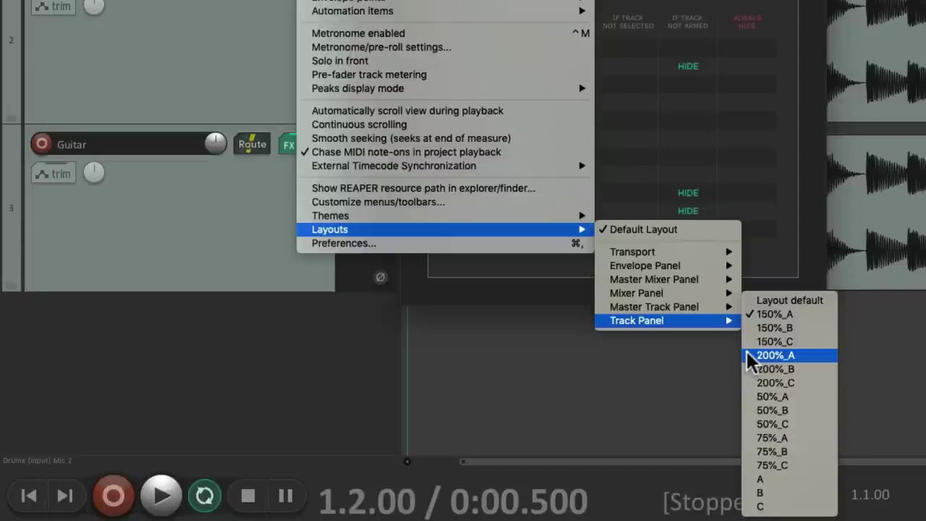
{"action": "left_click", "coordinate": [753, 481]}
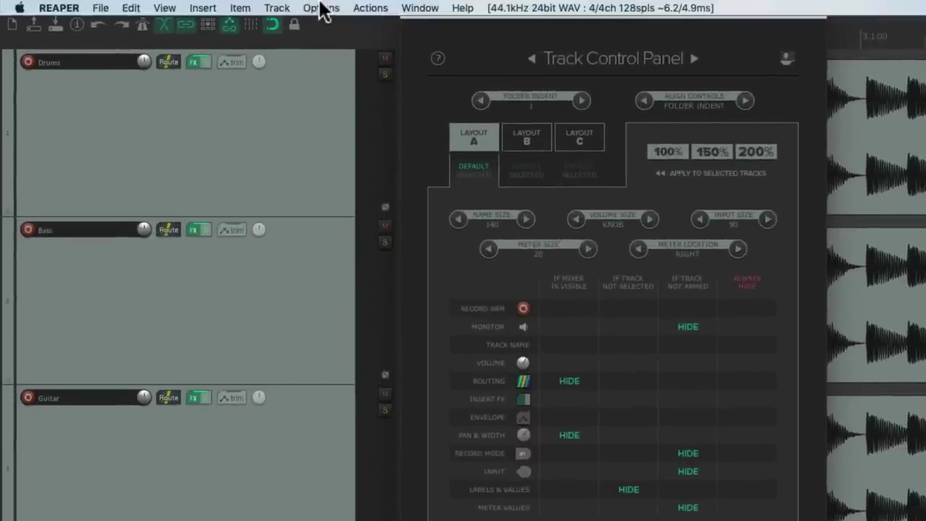
- Switch the track panel layout to 200%_A
{"action": "left_click", "coordinate": [321, 10]}
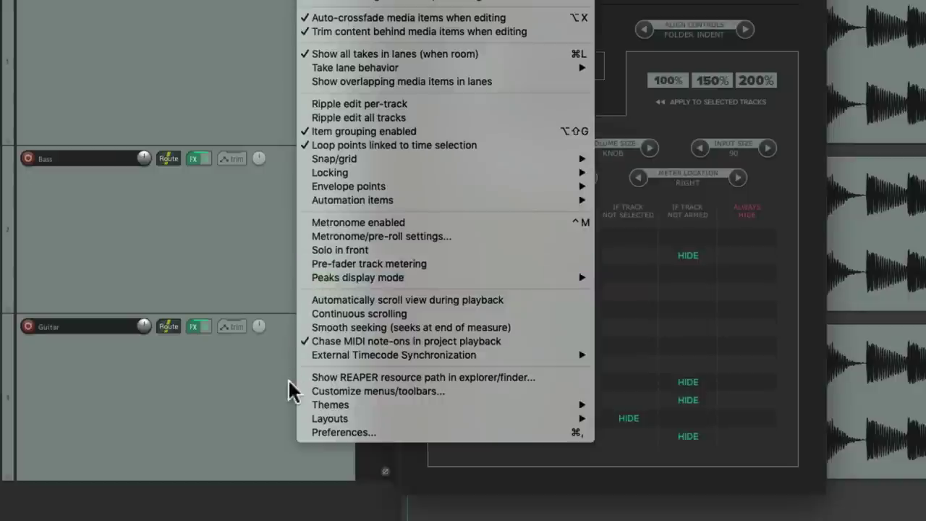
{"action": "mouse_move", "coordinate": [304, 490]}
{"action": "mouse_move", "coordinate": [602, 509]}
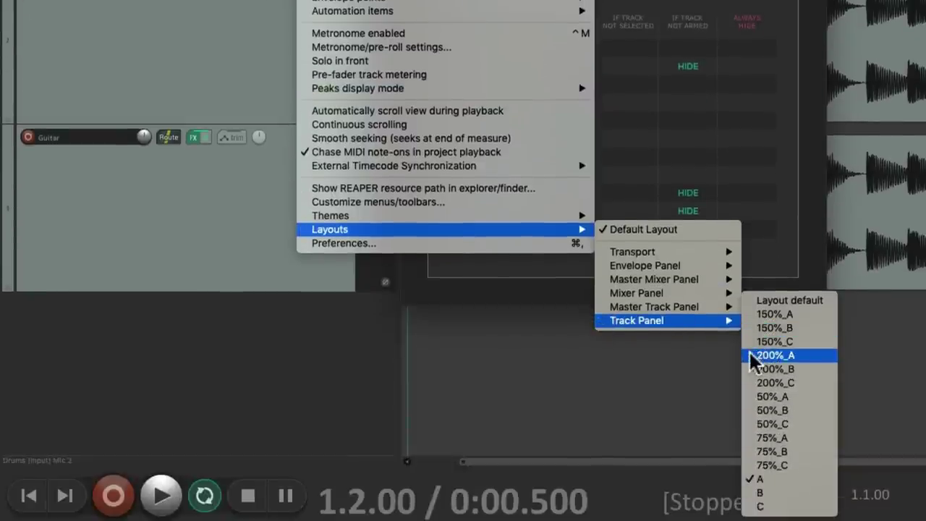
{"action": "left_click", "coordinate": [752, 356]}
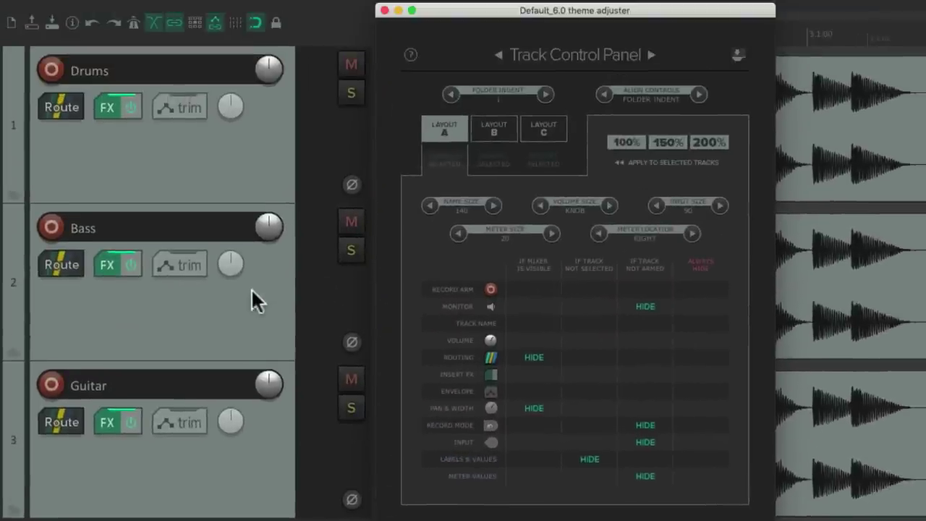
- Set the track panel layout to 150%_A
{"action": "mouse_move", "coordinate": [355, 6]}
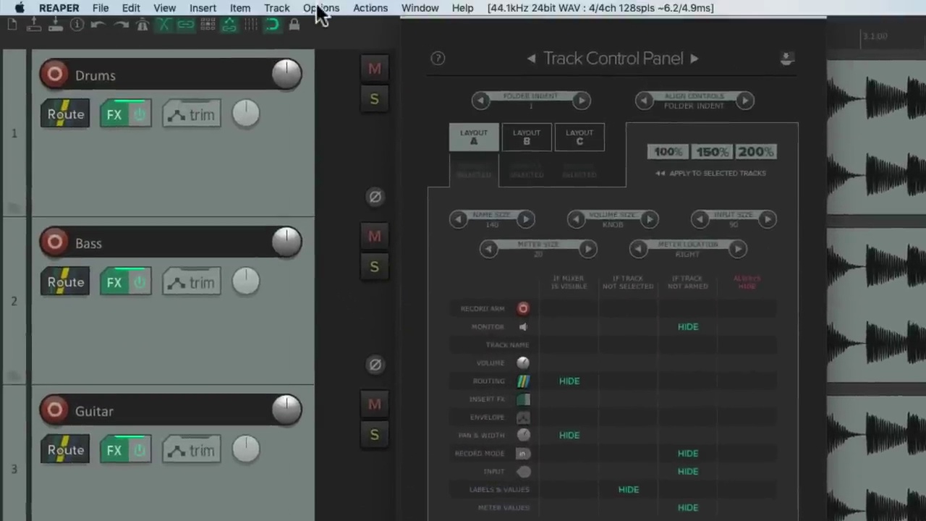
{"action": "left_click", "coordinate": [319, 9]}
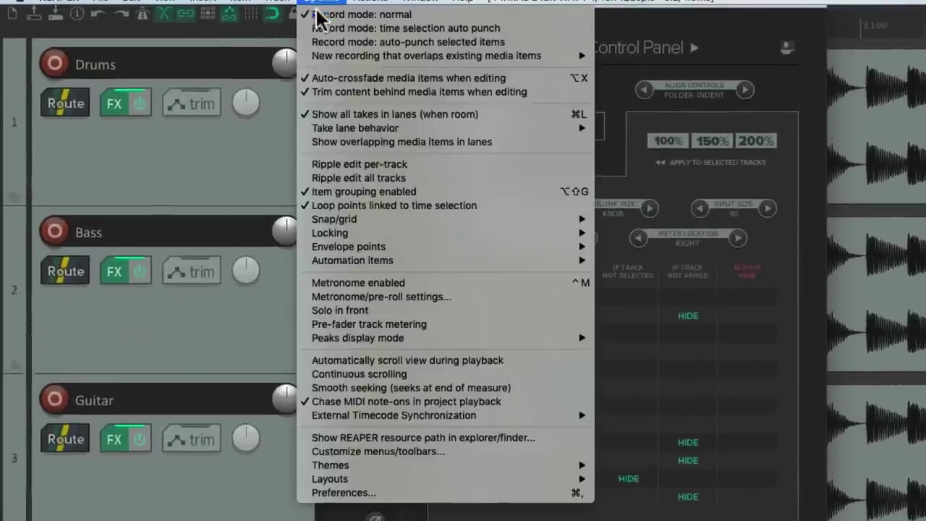
{"action": "mouse_move", "coordinate": [331, 496]}
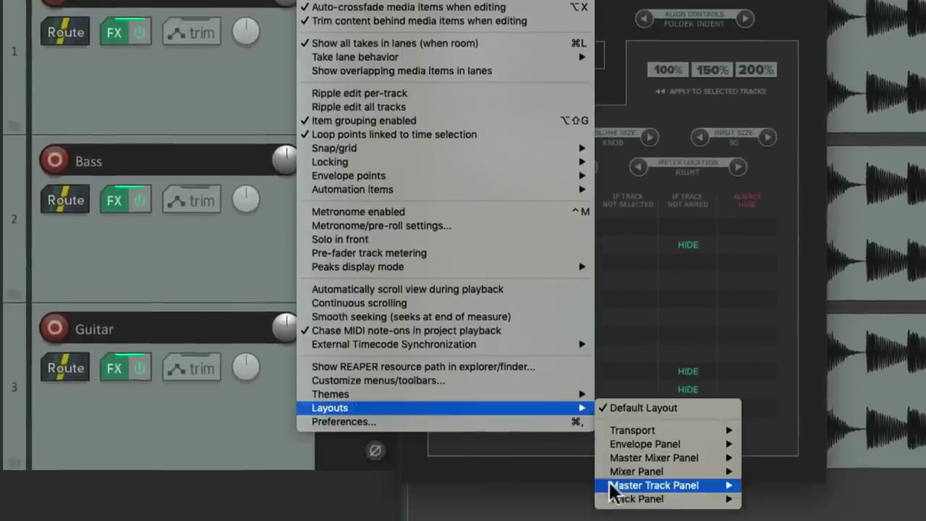
{"action": "mouse_move", "coordinate": [615, 498]}
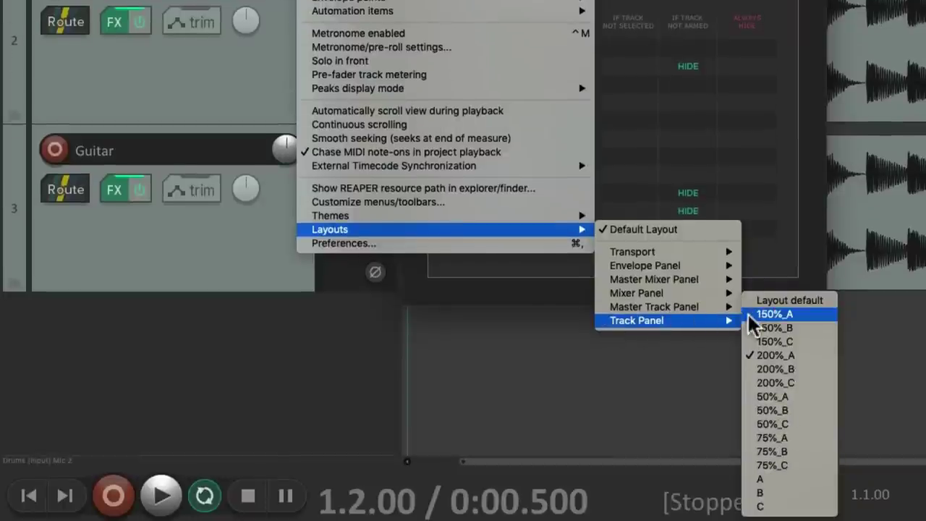
{"action": "left_click", "coordinate": [751, 316]}
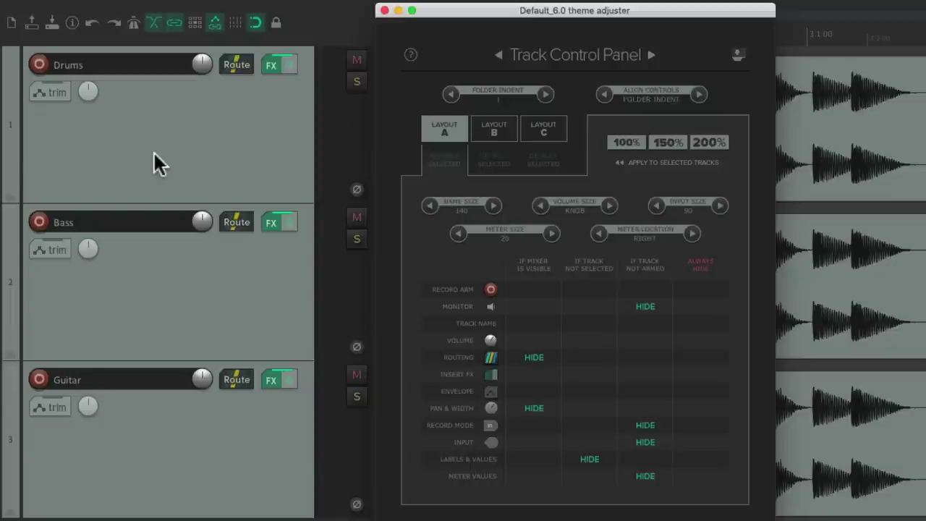
- Turn the Drums track into a folder containing Bass and Guitar, and raise the folder indent through 2 to MAX
{"action": "left_click", "coordinate": [12, 198]}
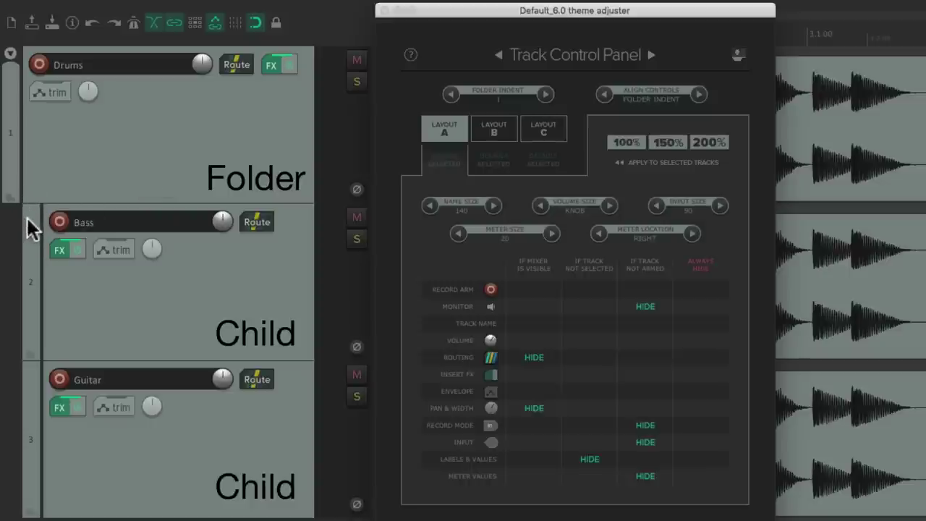
{"action": "left_click", "coordinate": [545, 95]}
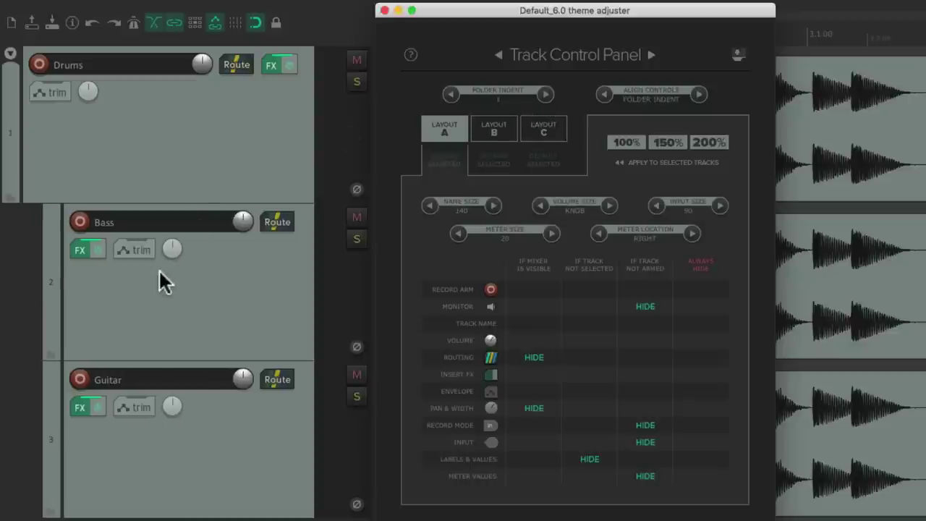
{"action": "left_click", "coordinate": [547, 95]}
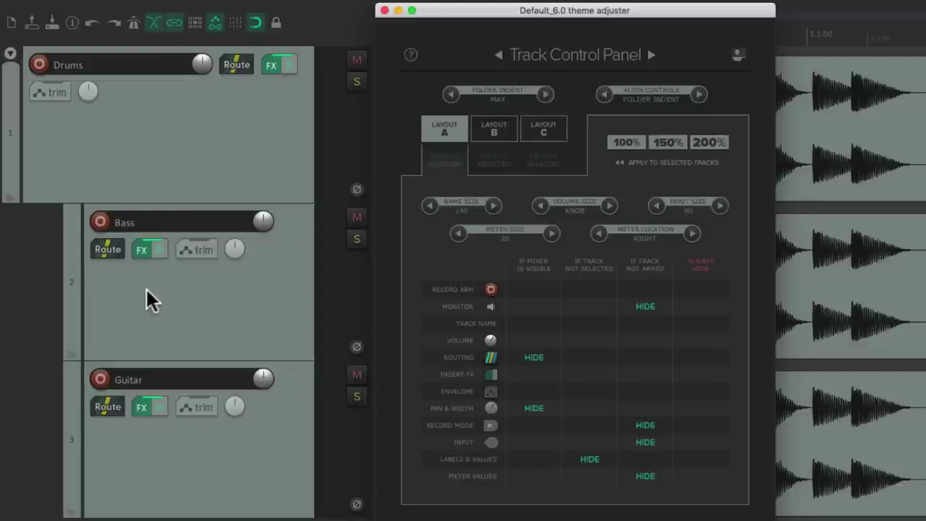
- Reduce the folder indent through 1/2, 1/4 and 1/8 down to NONE
{"action": "left_click", "coordinate": [452, 94]}
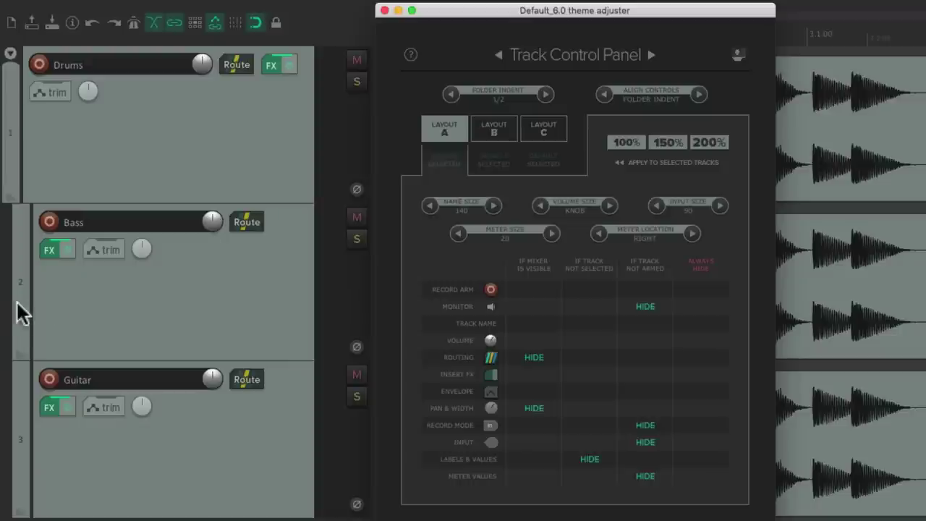
{"action": "left_click", "coordinate": [449, 95]}
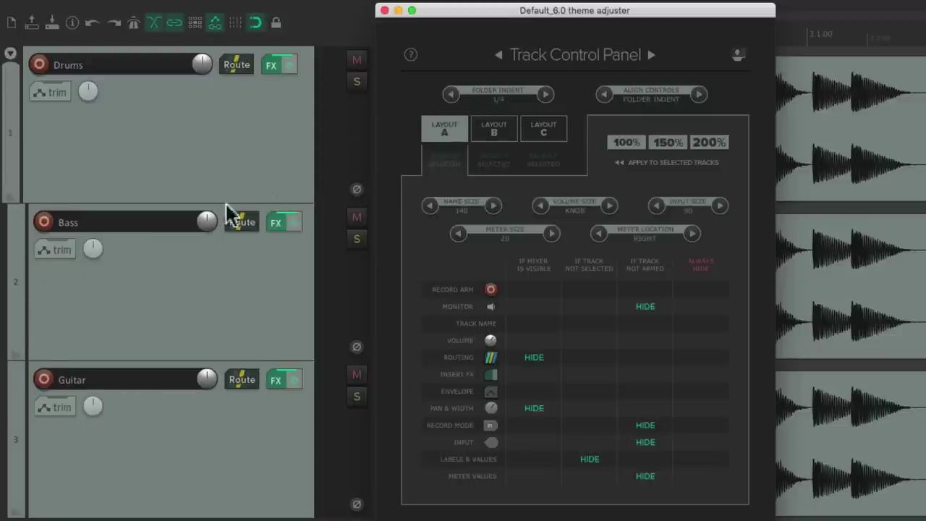
{"action": "left_click", "coordinate": [450, 95]}
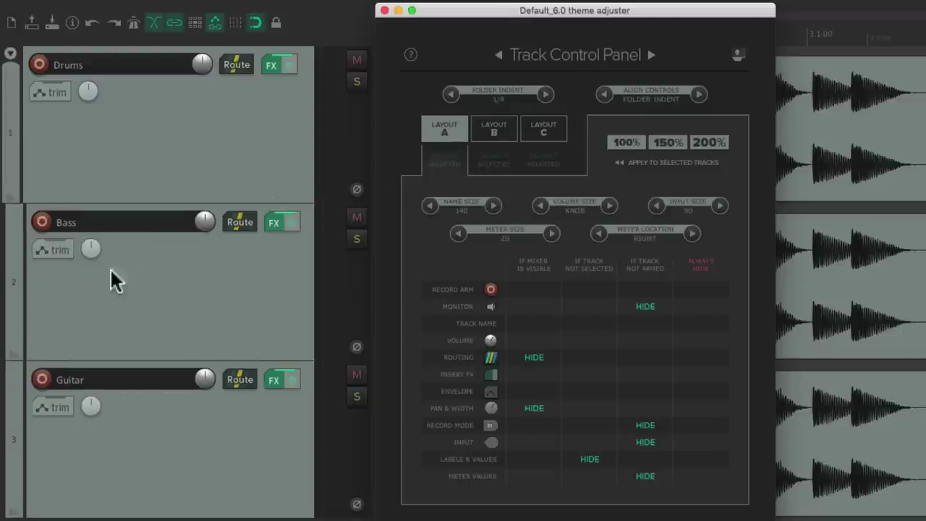
{"action": "left_click", "coordinate": [446, 95]}
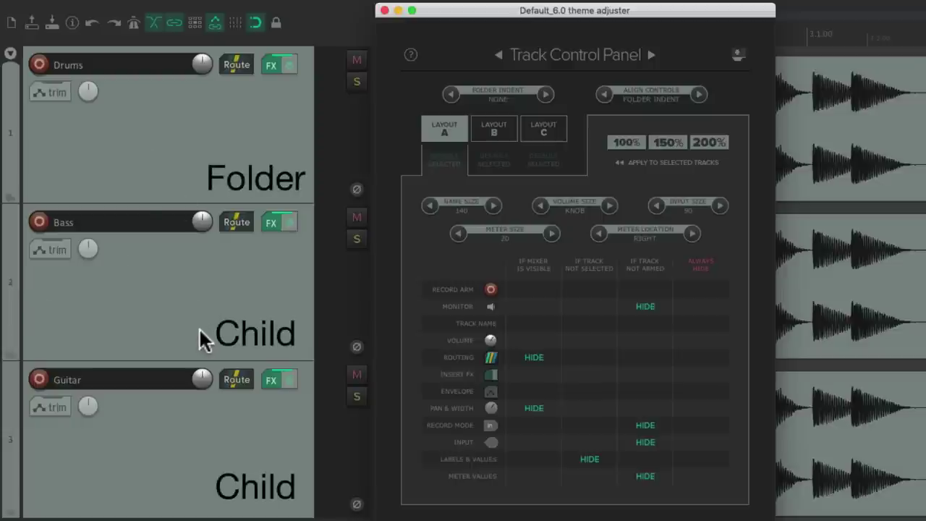
- Set the folder indent to 1 and change Align Controls to Aligned
{"action": "left_click", "coordinate": [546, 95]}
{"action": "left_click", "coordinate": [546, 95]}
{"action": "left_click", "coordinate": [545, 95]}
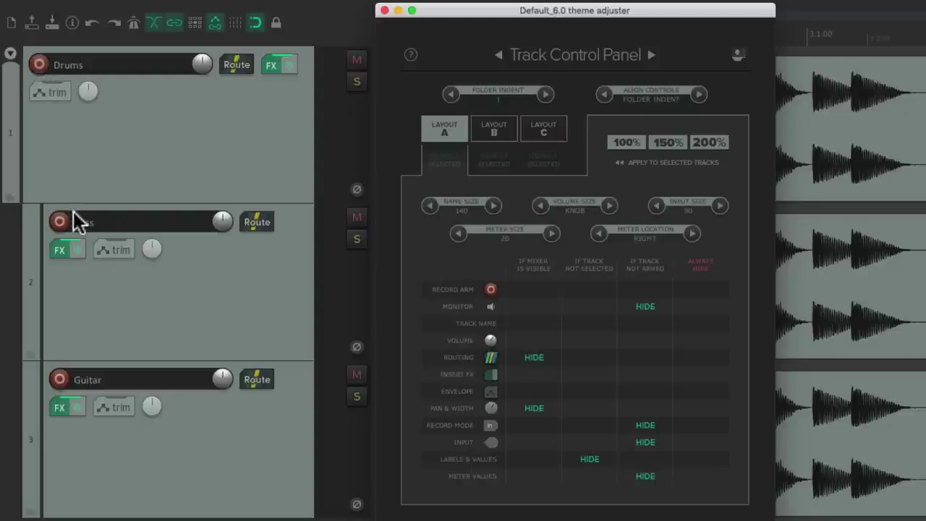
{"action": "left_click", "coordinate": [699, 95]}
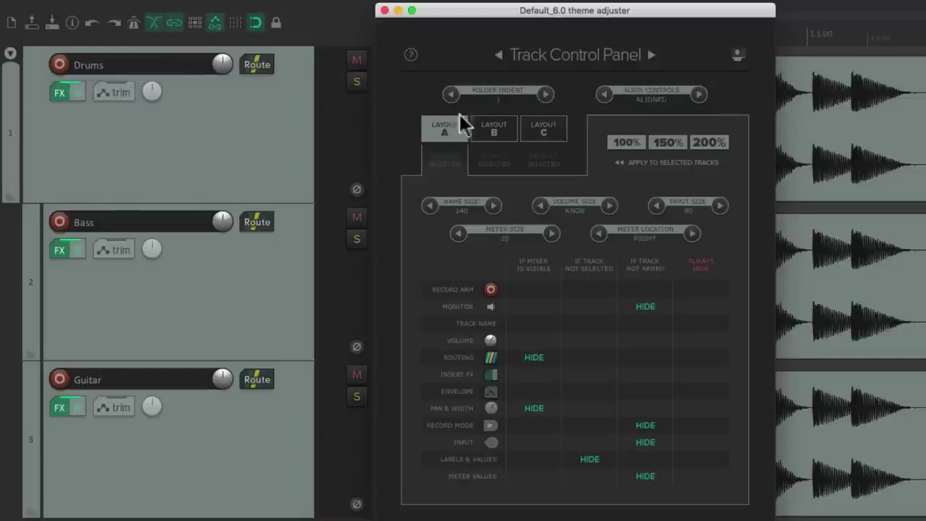
- Try the aligned track controls with the folder indent at 2 and MAX, then at 1/4
{"action": "left_click", "coordinate": [541, 97]}
{"action": "left_click", "coordinate": [542, 97]}
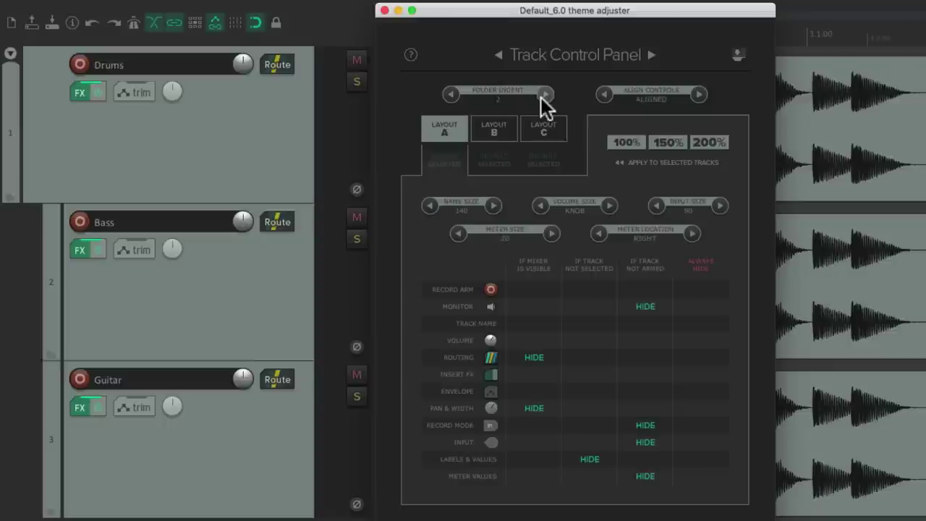
{"action": "left_click", "coordinate": [541, 96]}
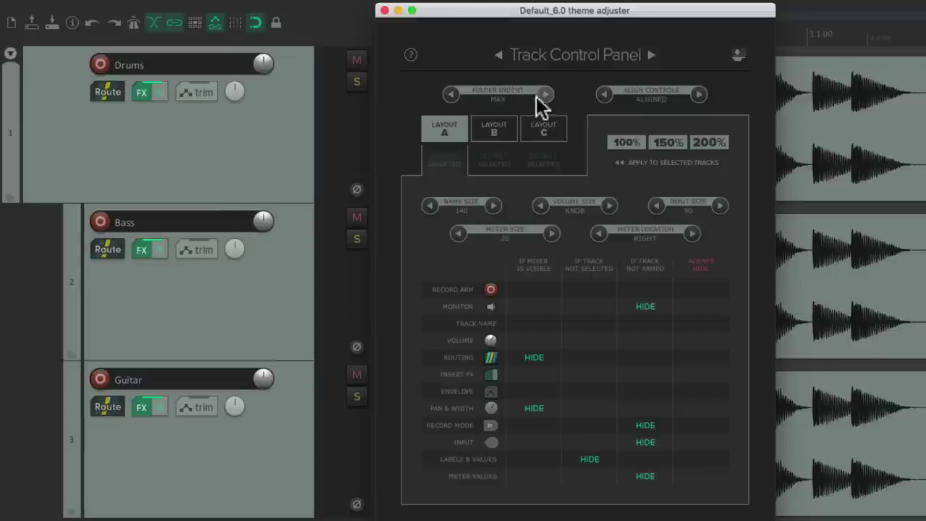
{"action": "left_click", "coordinate": [454, 94]}
{"action": "left_click", "coordinate": [454, 94]}
{"action": "left_click", "coordinate": [455, 94]}
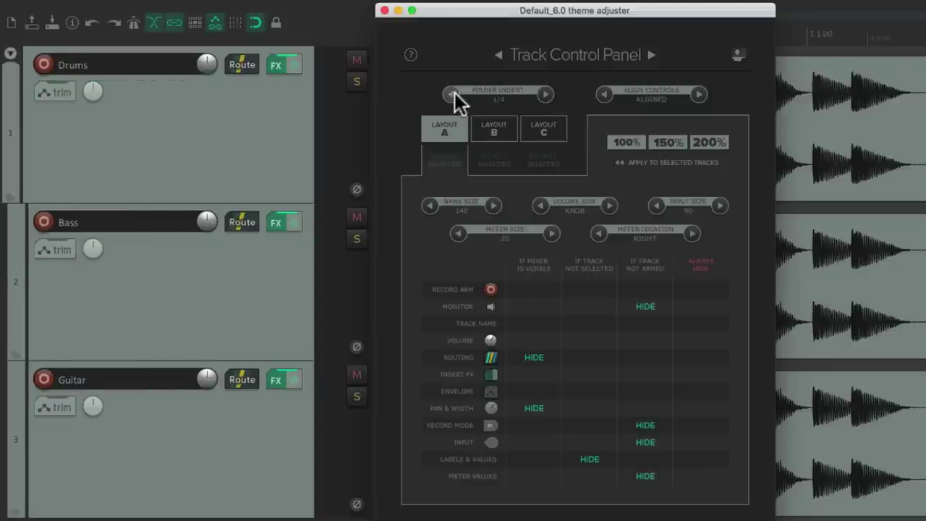
- Set the folder indent to 2 and Align Controls to Folder Indent
{"action": "left_click", "coordinate": [544, 95]}
{"action": "left_click", "coordinate": [544, 94]}
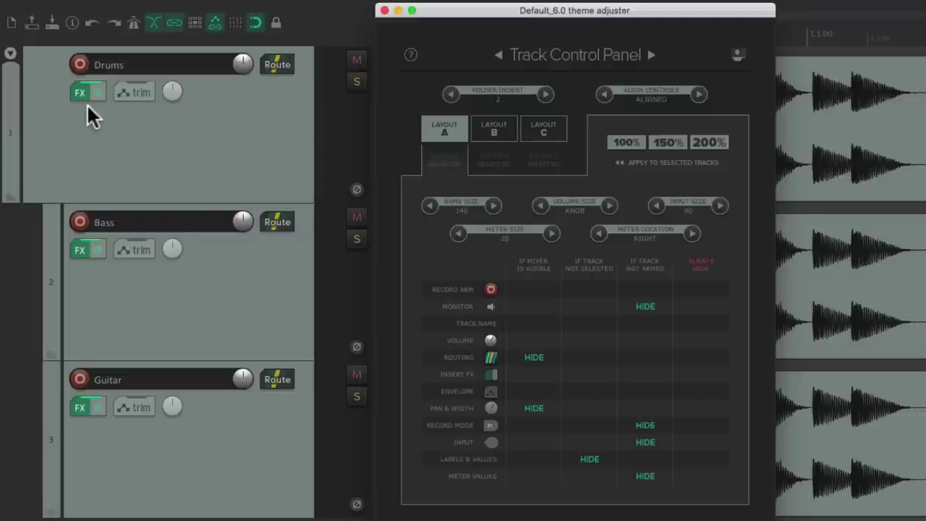
{"action": "left_click", "coordinate": [602, 95]}
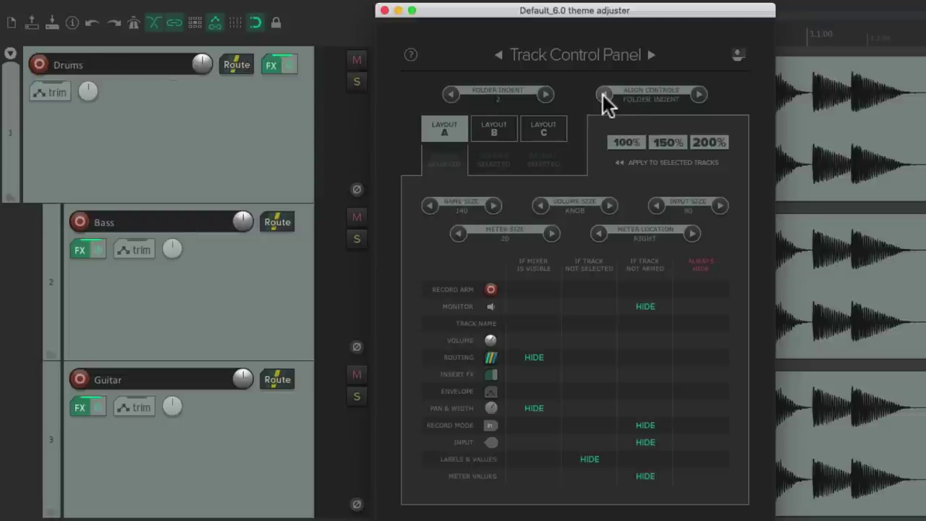
- Set the folder indent to 1 and turn the Drums folder back into a normal track
{"action": "left_click", "coordinate": [452, 95]}
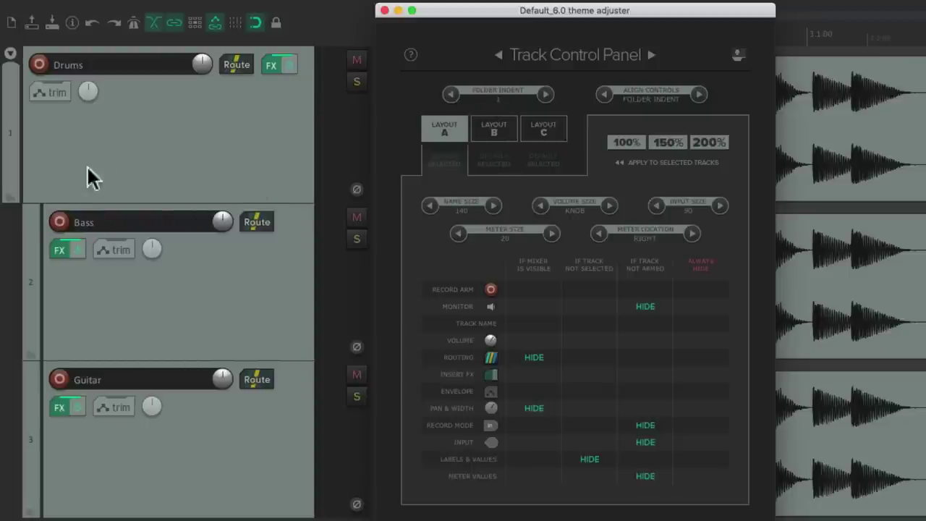
{"action": "left_click", "coordinate": [9, 199]}
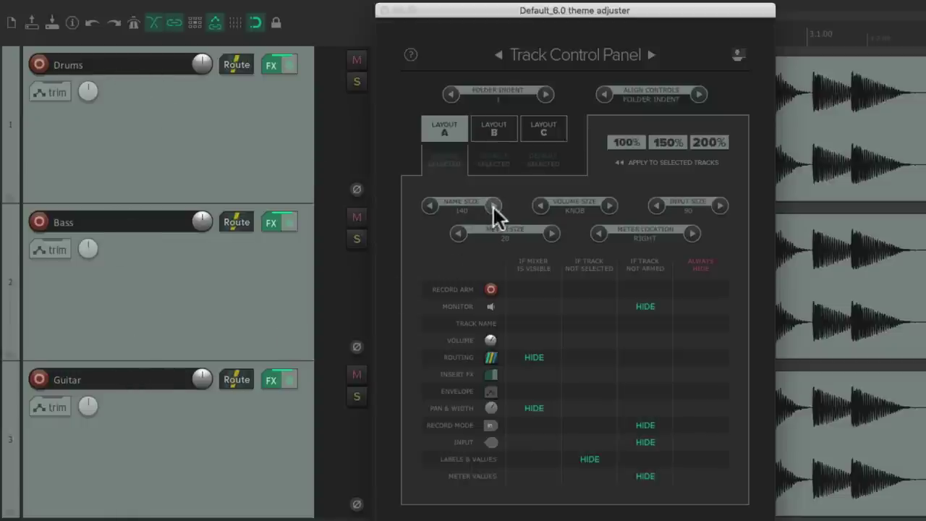
- Try the track name size at AUTO and return it to 140
{"action": "left_click", "coordinate": [431, 206]}
{"action": "left_click", "coordinate": [431, 206]}
{"action": "left_click", "coordinate": [431, 206]}
{"action": "left_click", "coordinate": [431, 206]}
{"action": "left_click", "coordinate": [431, 207]}
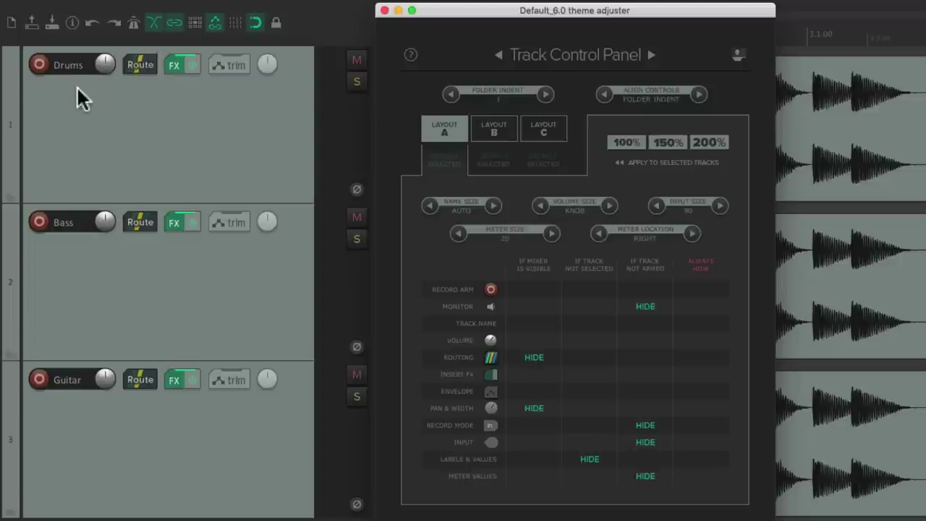
{"action": "left_click", "coordinate": [492, 204]}
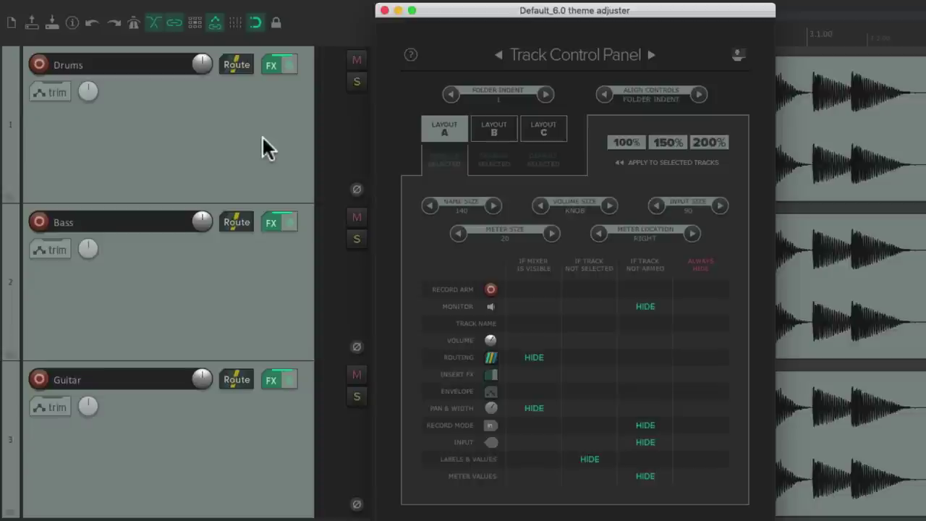
- Set the volume size to 40 and try the short volume fader on the Drums track
{"action": "left_click", "coordinate": [201, 65]}
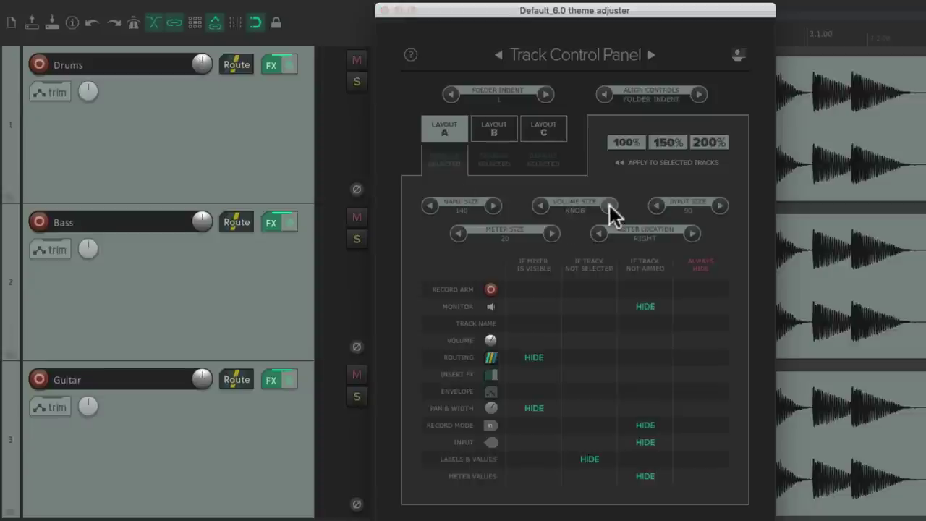
{"action": "left_click", "coordinate": [610, 206]}
{"action": "left_click", "coordinate": [213, 65]}
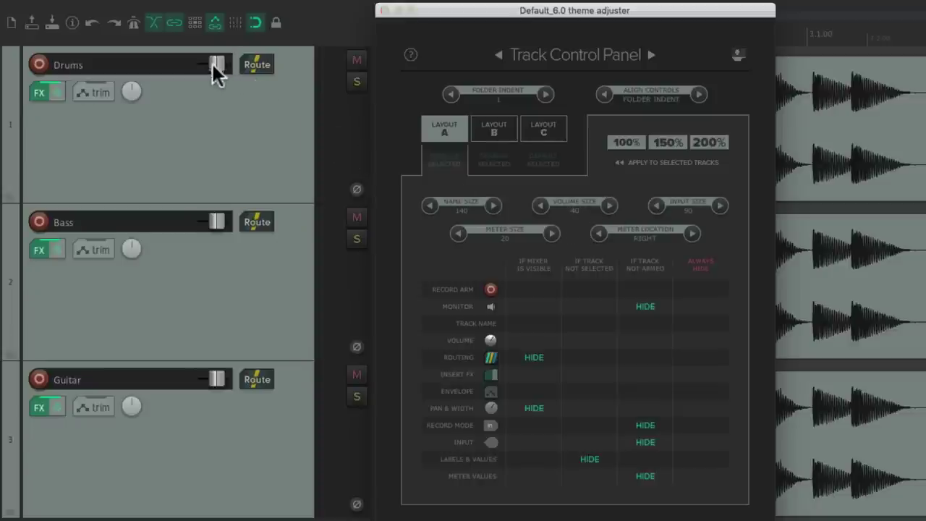
{"action": "left_click_drag", "start_coordinate": [207, 73], "coordinate": [216, 64]}
- Increase the volume size through 70 and 130 up to 190
{"action": "left_click", "coordinate": [612, 206]}
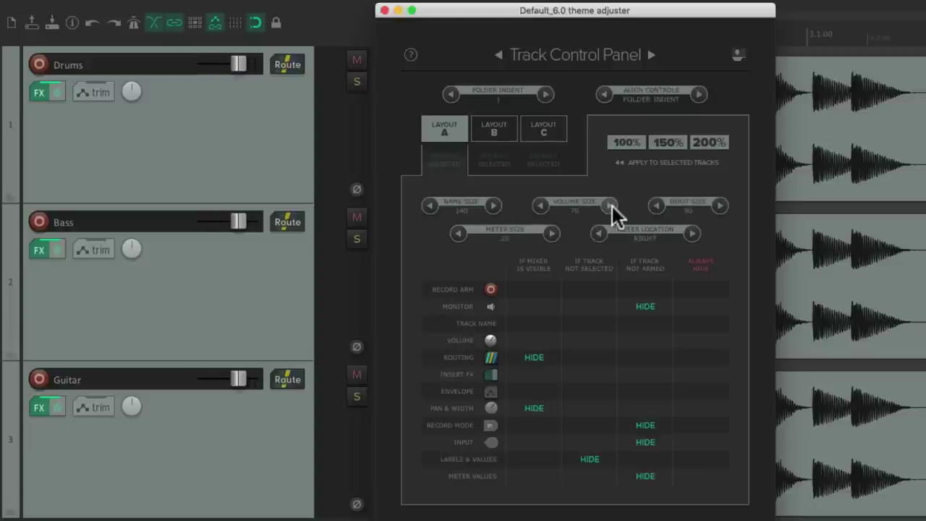
{"action": "left_click", "coordinate": [612, 206]}
{"action": "left_click", "coordinate": [612, 206]}
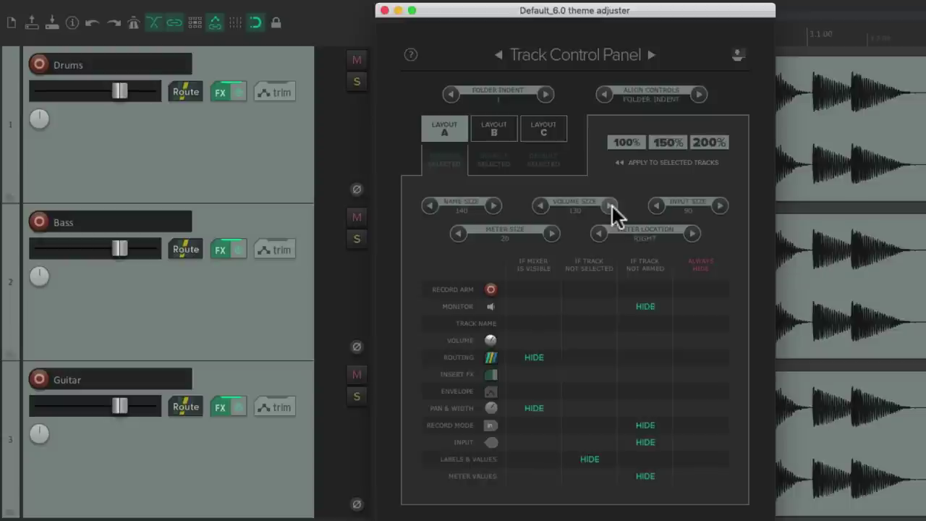
{"action": "left_click", "coordinate": [612, 206]}
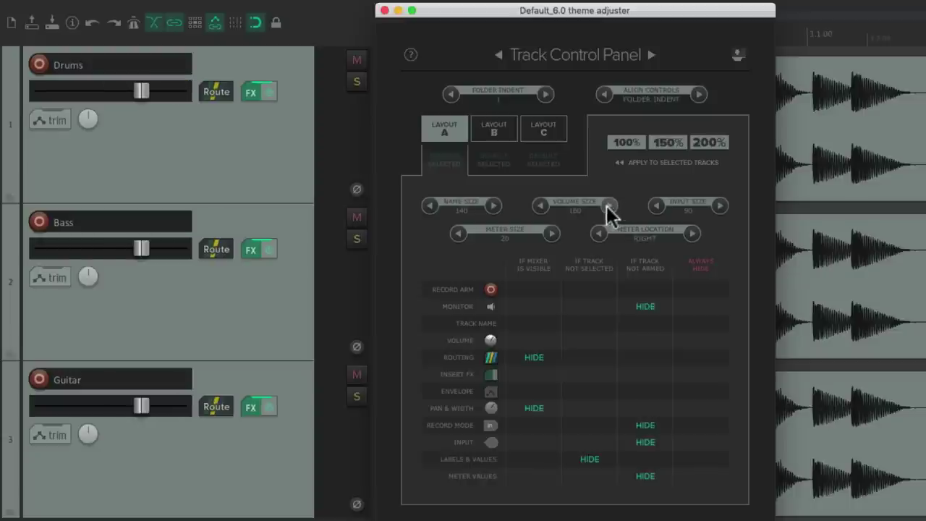
{"action": "left_click", "coordinate": [608, 206]}
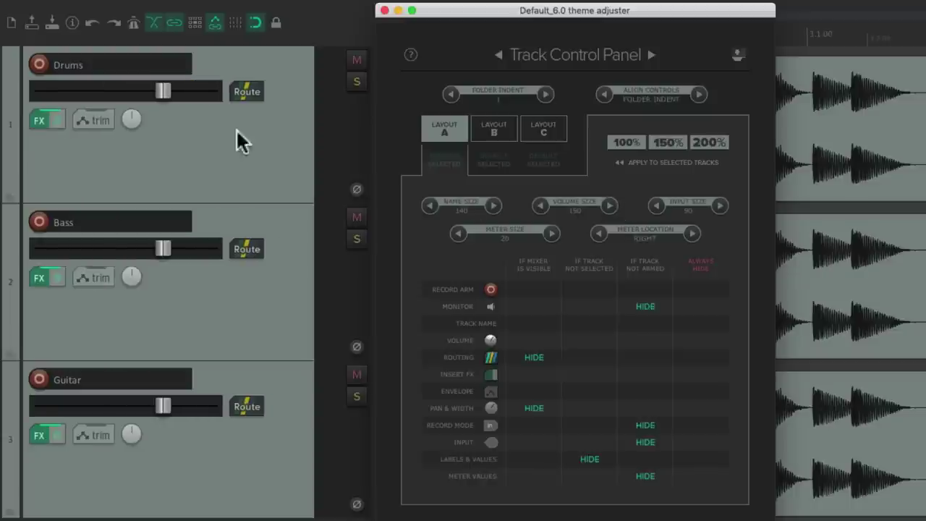
- Lower and reset the Drums volume on its long fader, and return the volume size to KNOB
{"action": "left_click_drag", "start_coordinate": [160, 92], "coordinate": [63, 86]}
{"action": "left_click_drag", "start_coordinate": [127, 82], "coordinate": [97, 85]}
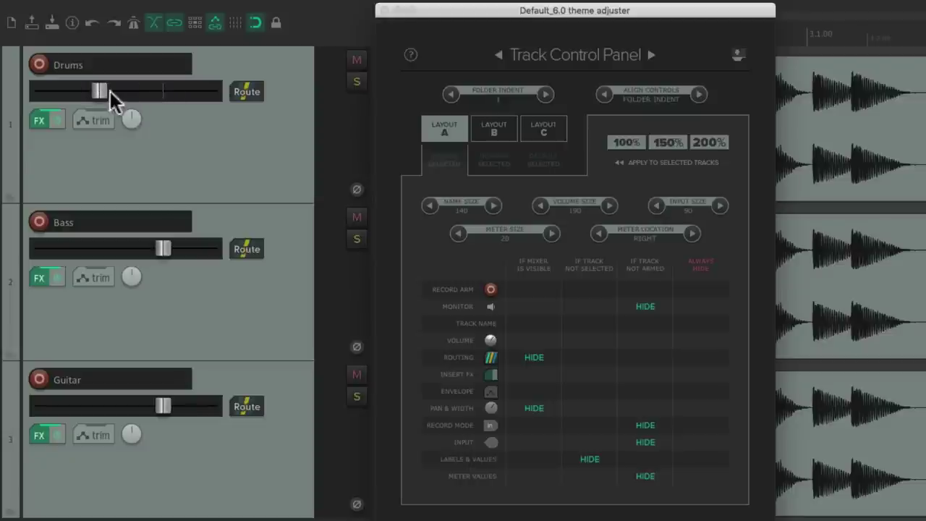
{"action": "double_click", "coordinate": [100, 89]}
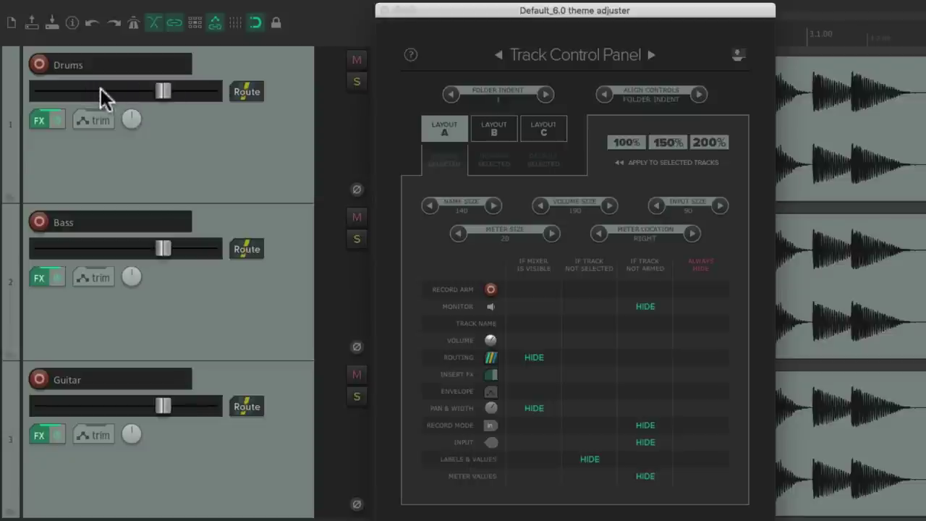
{"action": "left_click", "coordinate": [540, 206]}
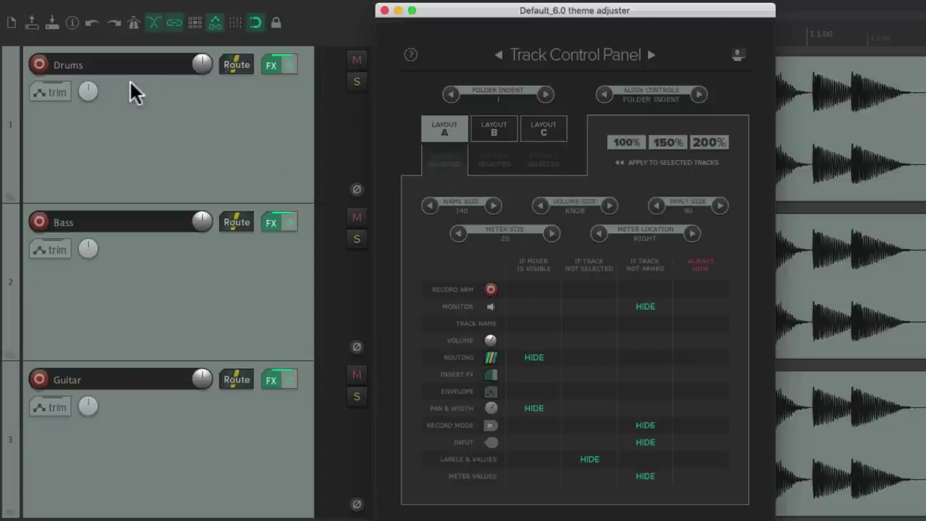
- Record-arm the Drums track and view its input choices without changing the input
{"action": "left_click", "coordinate": [39, 64]}
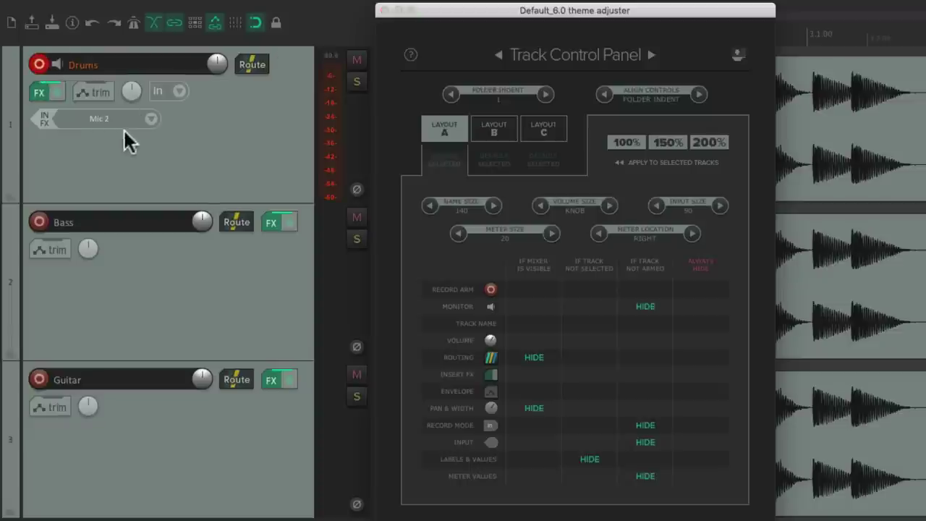
{"action": "left_click", "coordinate": [150, 119]}
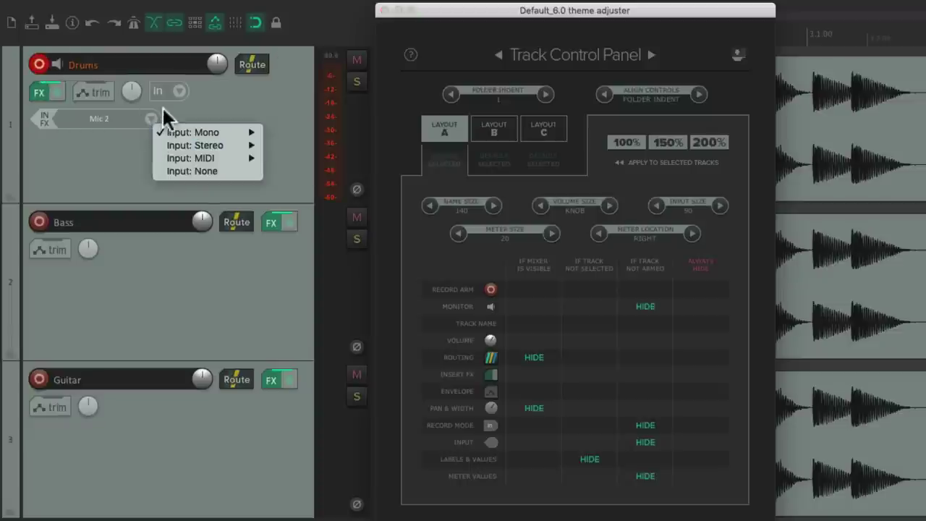
{"action": "left_click", "coordinate": [162, 113]}
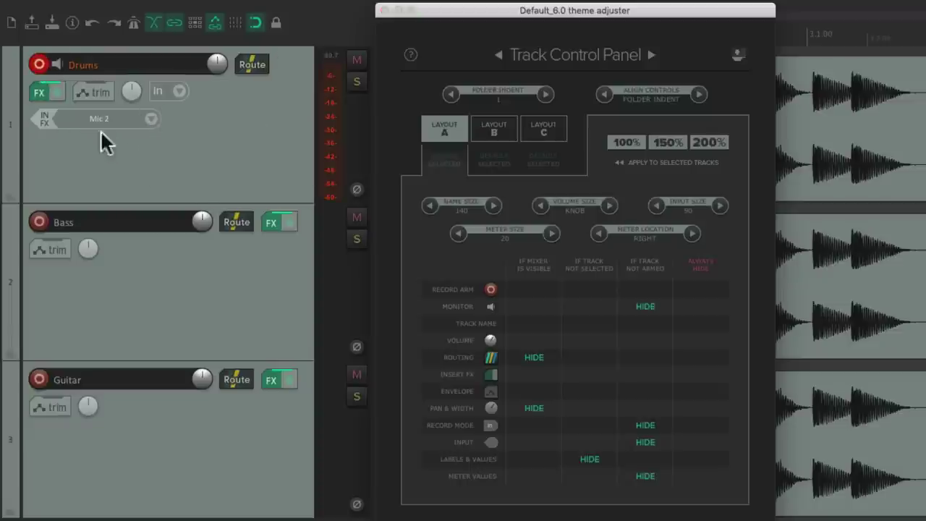
- Try the input size at 200 and at MIN, viewing the Drums input choices at the minimum size
{"action": "left_click", "coordinate": [719, 208]}
{"action": "left_click", "coordinate": [718, 207]}
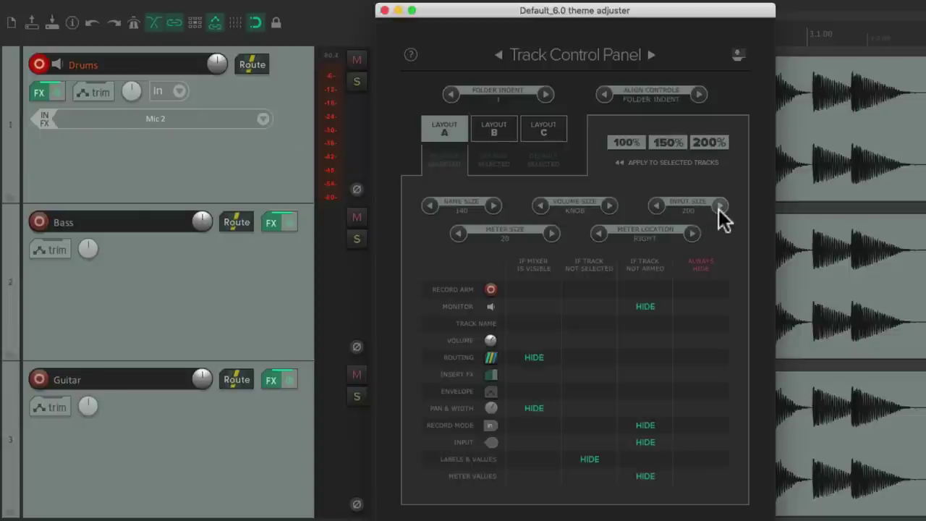
{"action": "left_click", "coordinate": [654, 207]}
{"action": "left_click", "coordinate": [655, 207]}
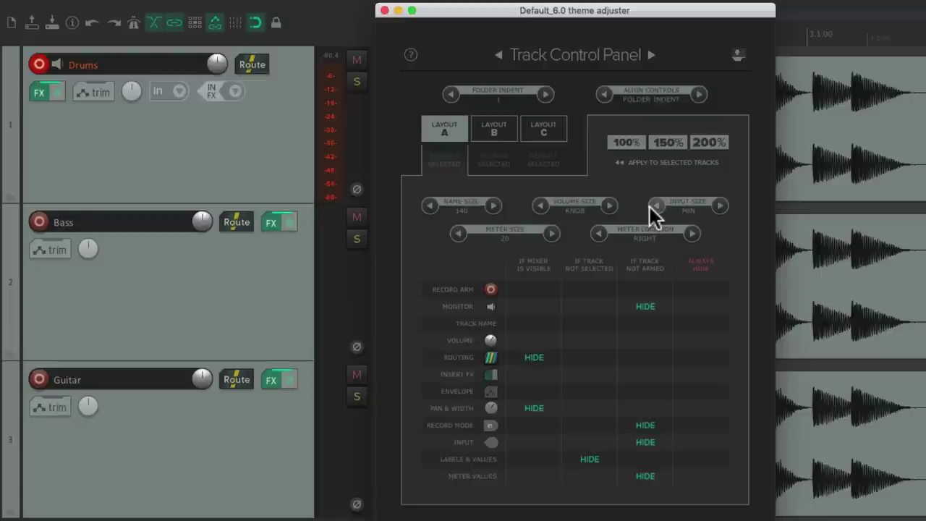
{"action": "left_click", "coordinate": [235, 90]}
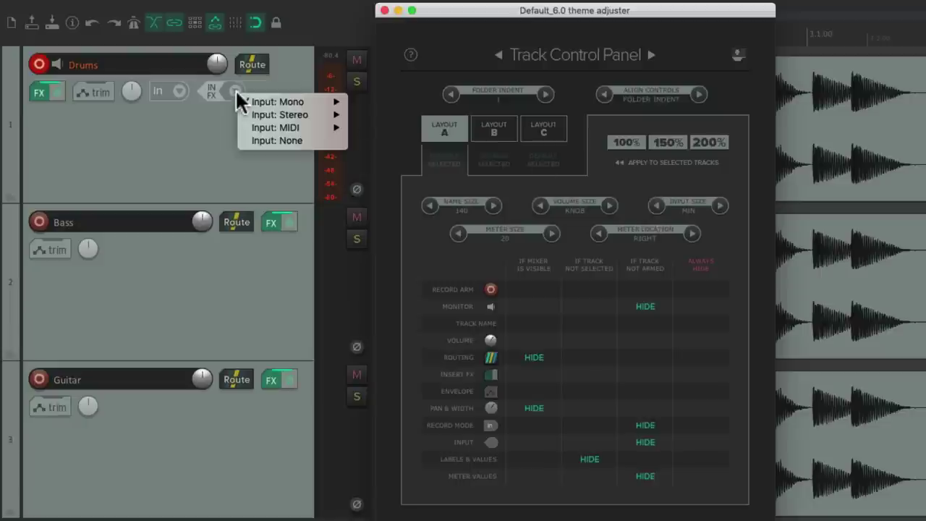
{"action": "left_click", "coordinate": [226, 110]}
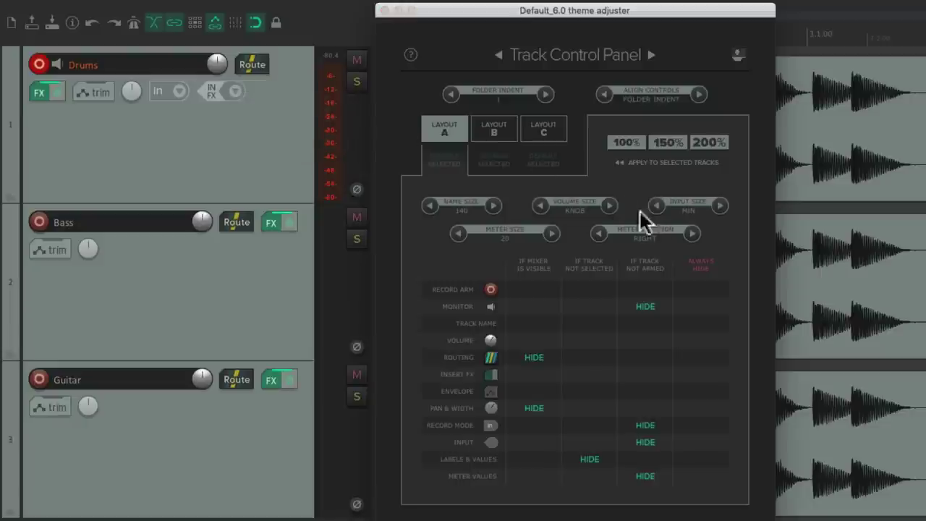
- Return the input size to 90 and disarm the Drums track
{"action": "left_click", "coordinate": [719, 215]}
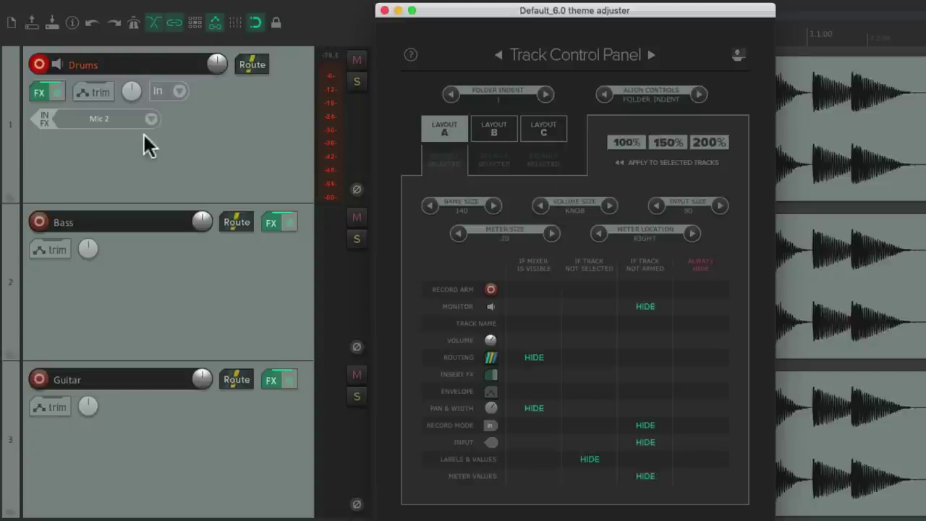
{"action": "left_click", "coordinate": [42, 65]}
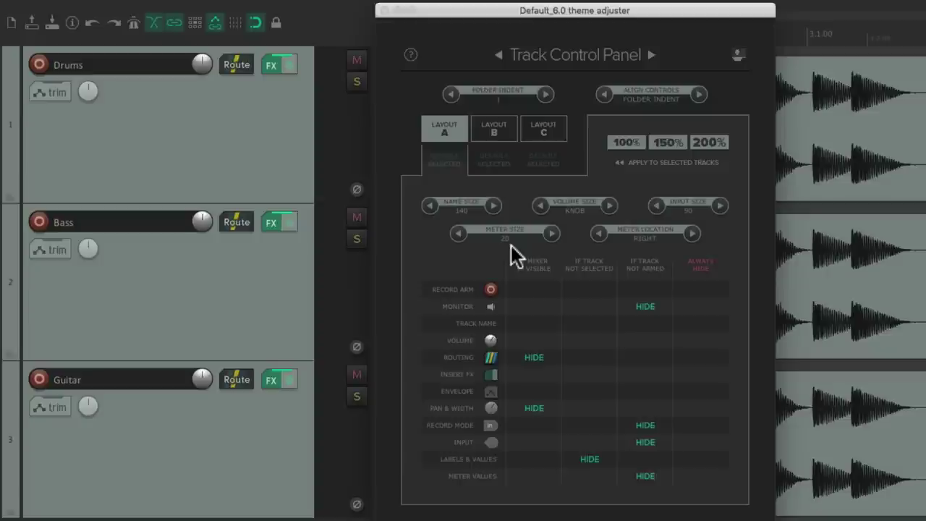
- Play the project and reduce the meter size to 10 and 4
{"action": "key", "text": "space"}
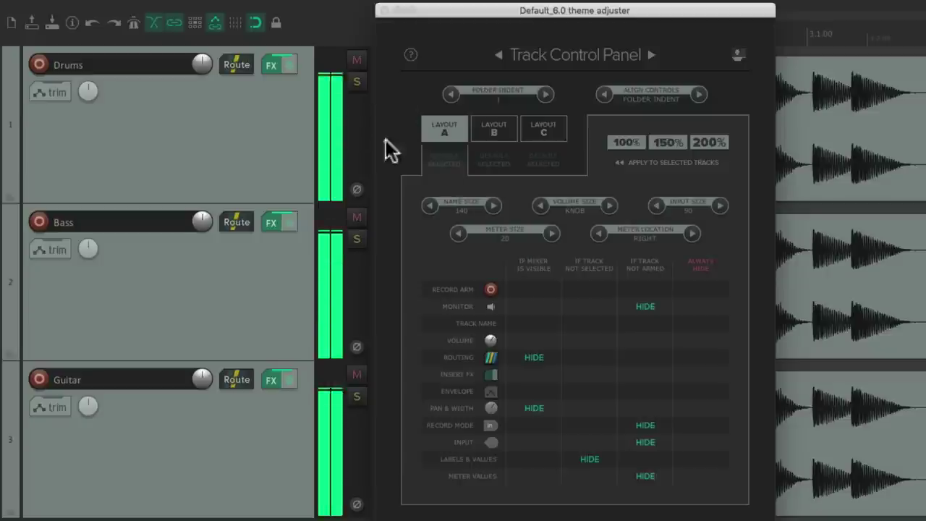
{"action": "left_click", "coordinate": [457, 234]}
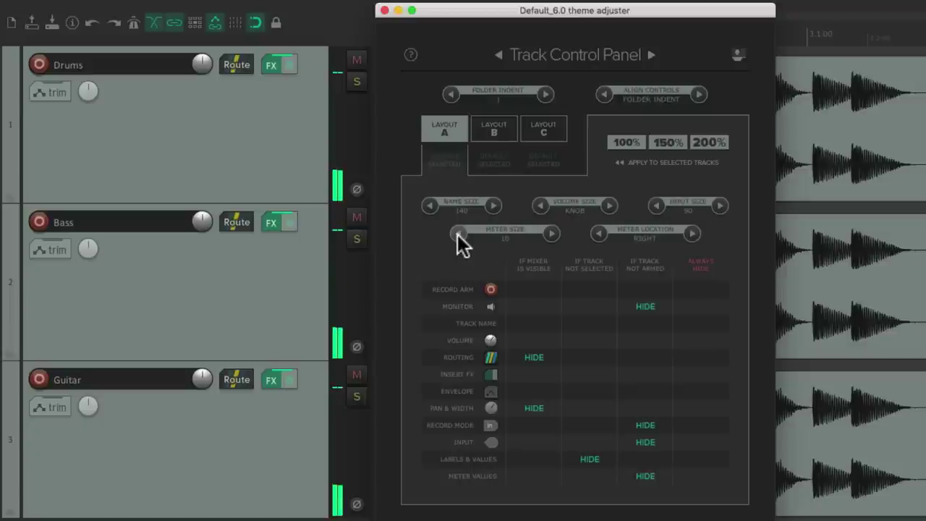
{"action": "left_click", "coordinate": [458, 232]}
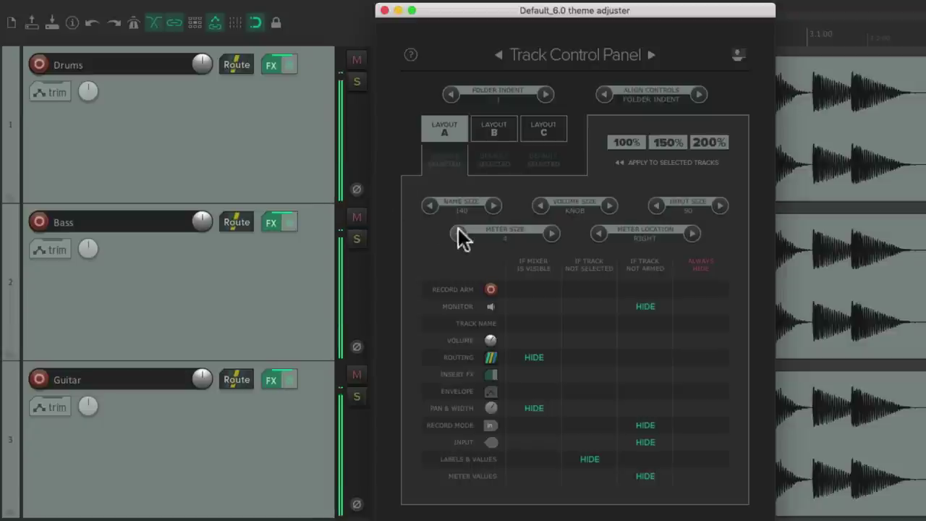
- Enlarge the meter size through 40, 80 and 160 to 320, and return it to 20
{"action": "left_click", "coordinate": [552, 233]}
{"action": "left_click", "coordinate": [551, 233]}
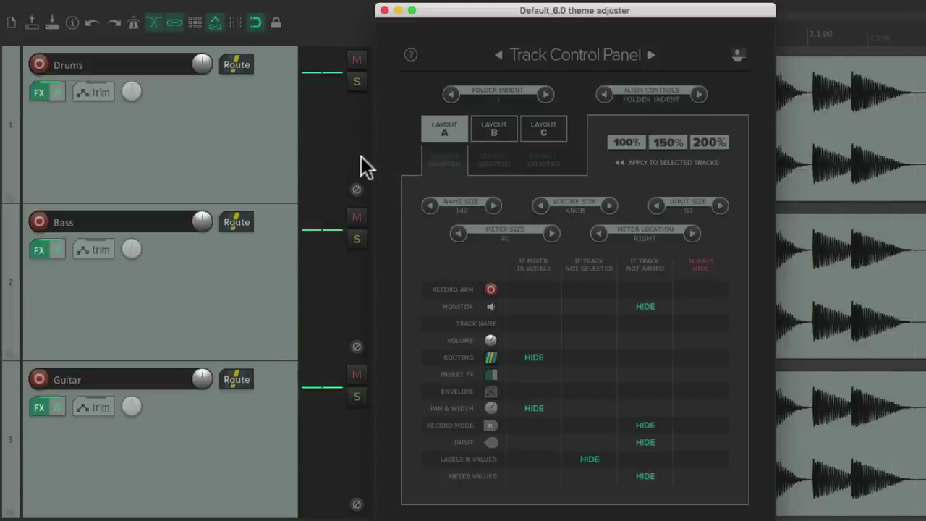
{"action": "left_click", "coordinate": [549, 235]}
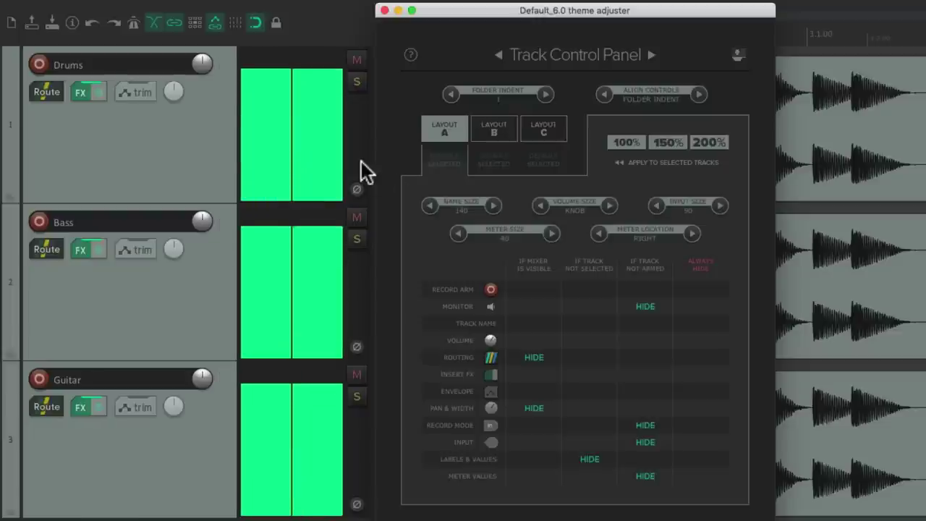
{"action": "left_click", "coordinate": [548, 236]}
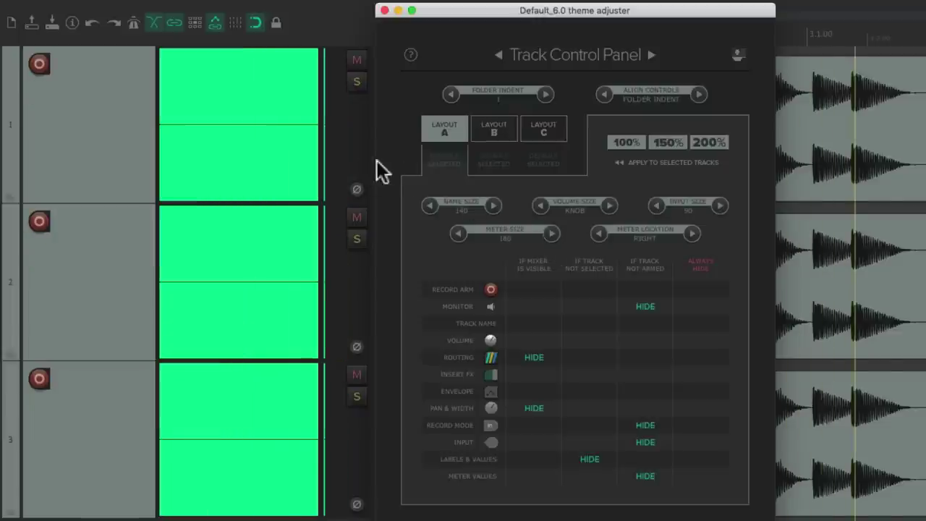
{"action": "left_click", "coordinate": [551, 234]}
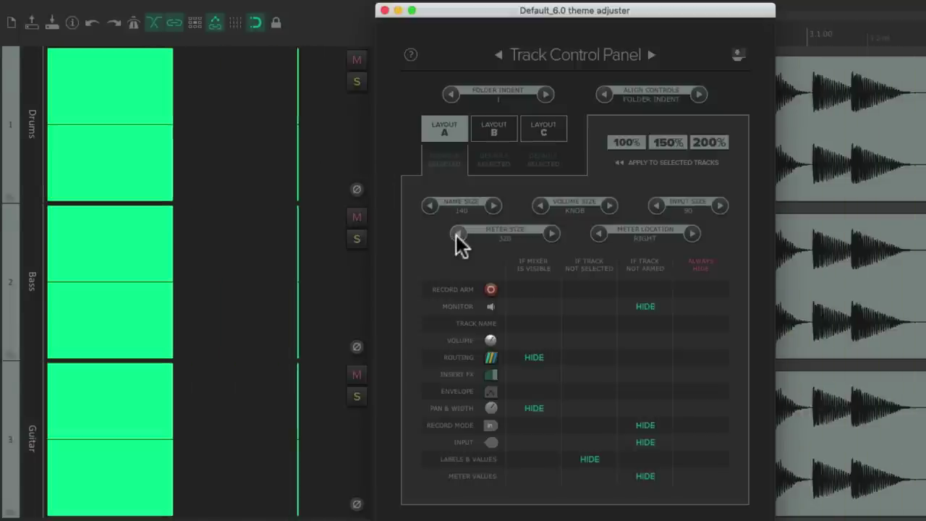
{"action": "left_click", "coordinate": [457, 234]}
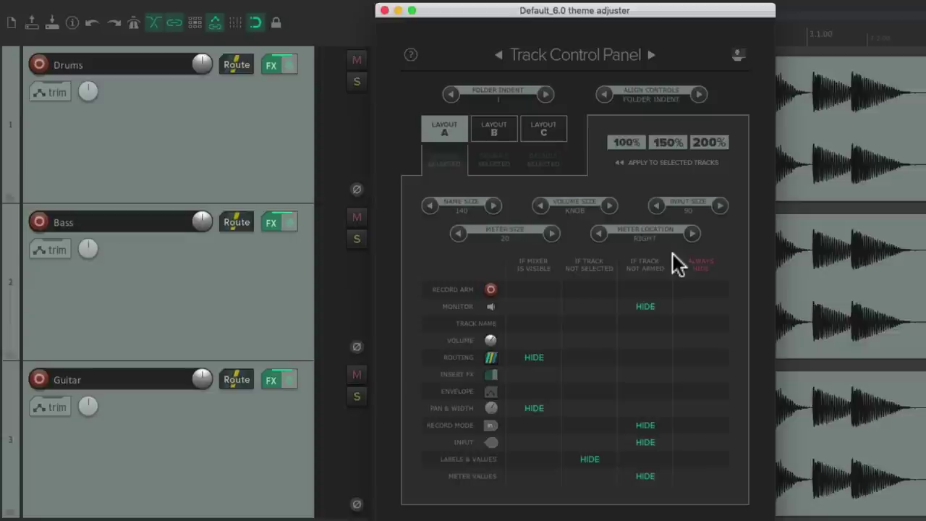
- Set the meter location to LEFT and play the project to view the track meters
{"action": "left_click", "coordinate": [600, 232]}
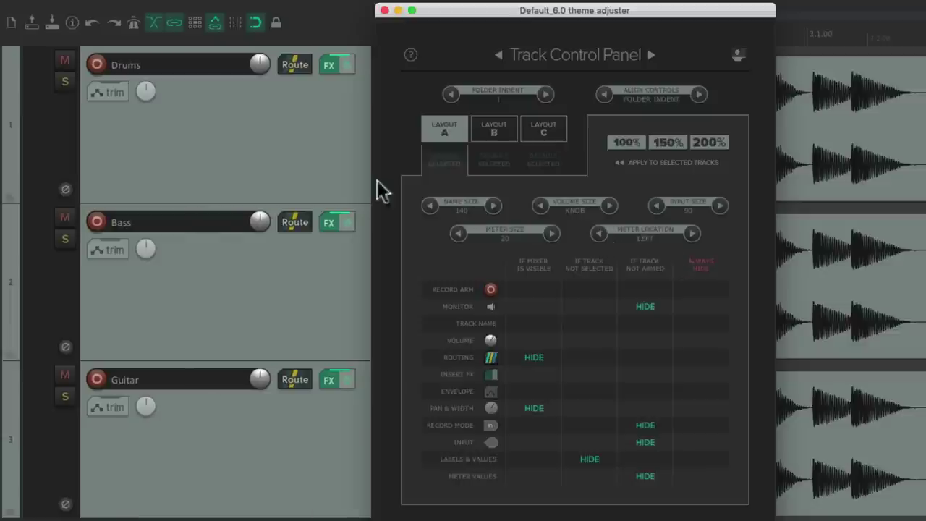
{"action": "left_click", "coordinate": [47, 104]}
{"action": "key", "text": "space"}
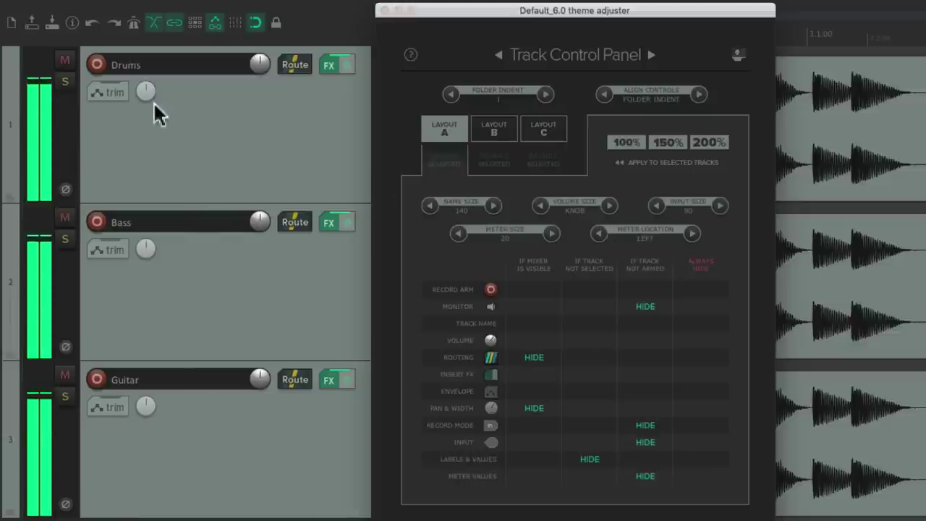
- Try the left-side meters at size 160 and return the meter size to 20
{"action": "left_click", "coordinate": [554, 231]}
{"action": "left_click", "coordinate": [553, 232]}
{"action": "left_click", "coordinate": [553, 231]}
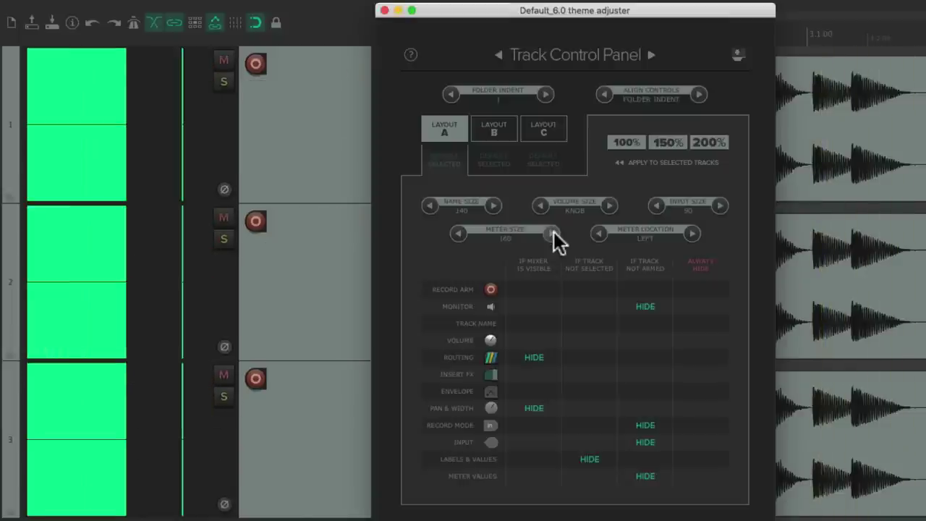
{"action": "left_click", "coordinate": [459, 233]}
{"action": "left_click", "coordinate": [459, 233]}
{"action": "left_click", "coordinate": [459, 233]}
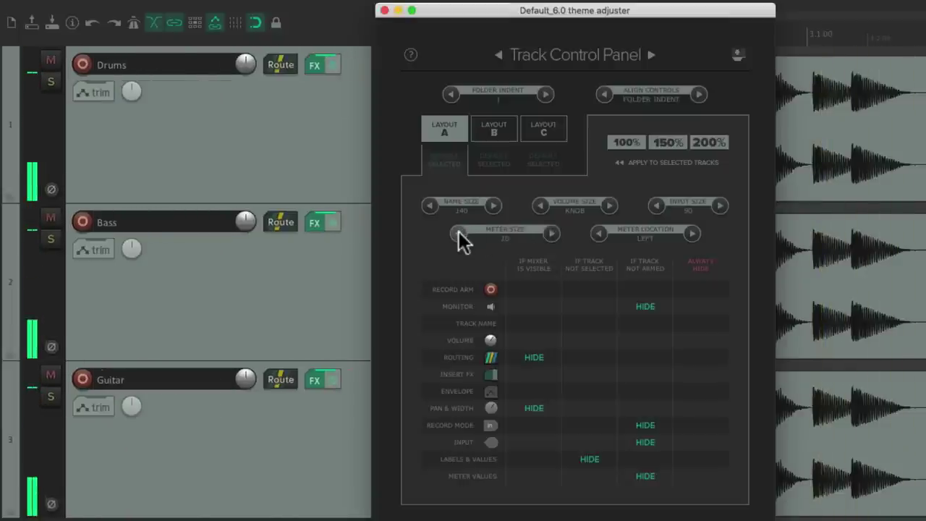
- Set the meter location back to RIGHT and stop playback
{"action": "left_click", "coordinate": [691, 233]}
{"action": "key", "text": "space"}
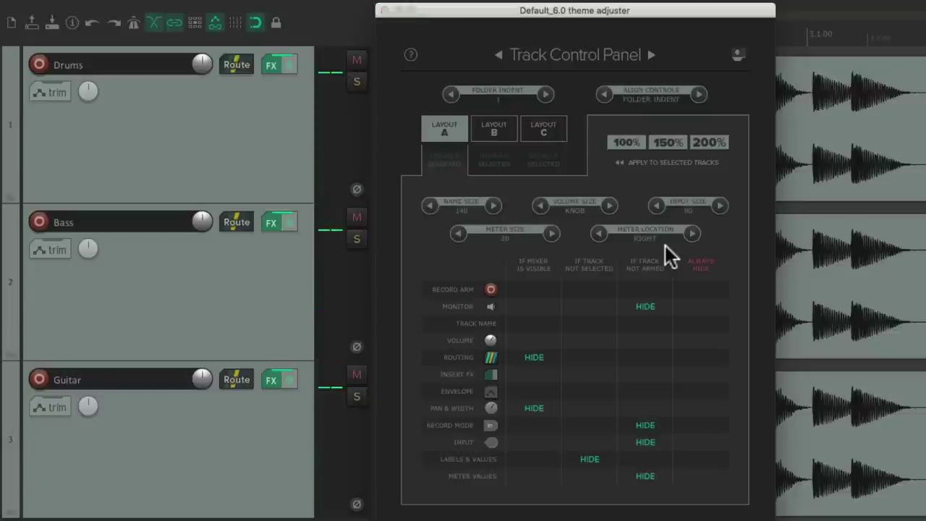
- Set the meter location to LEFT IF ARMED, arm the Drums and Bass tracks for recording, and disarm Bass again
{"action": "left_click", "coordinate": [690, 232]}
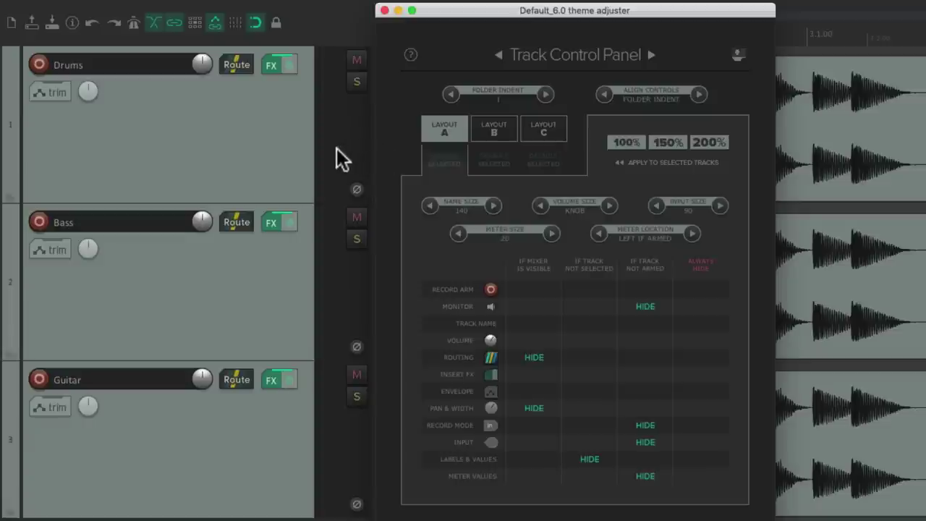
{"action": "left_click", "coordinate": [40, 64]}
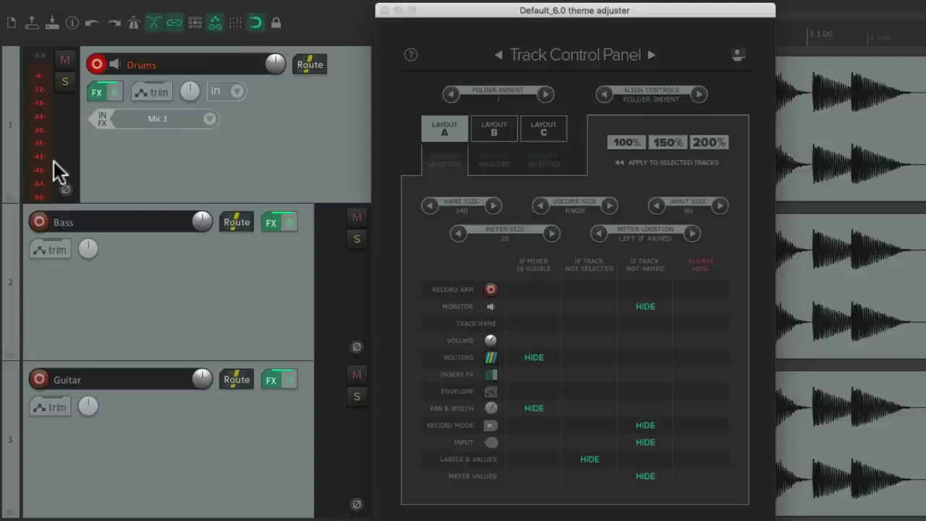
{"action": "left_click", "coordinate": [40, 223]}
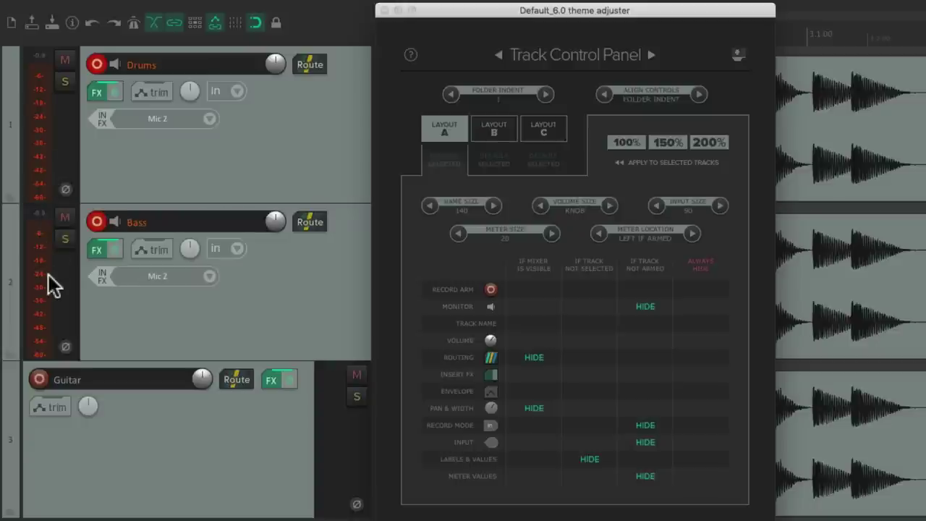
{"action": "left_click", "coordinate": [96, 223]}
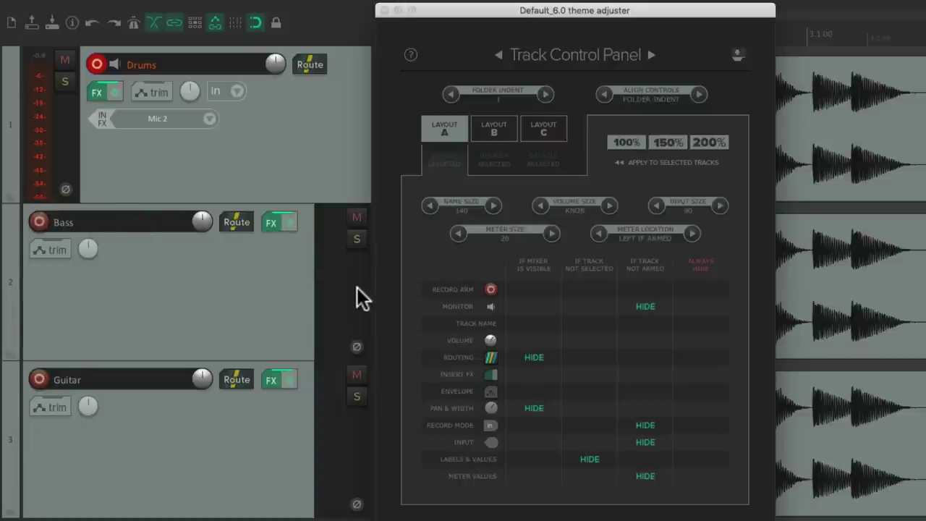
- Play the project while toggling record arm on Drums until it is disarmed, and return the meter location to RIGHT
{"action": "key", "text": "space"}
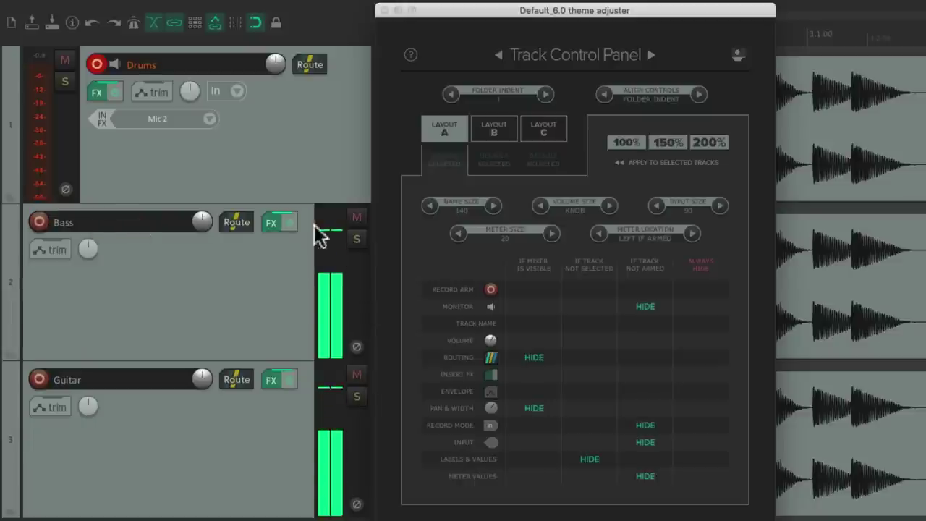
{"action": "left_click", "coordinate": [96, 64]}
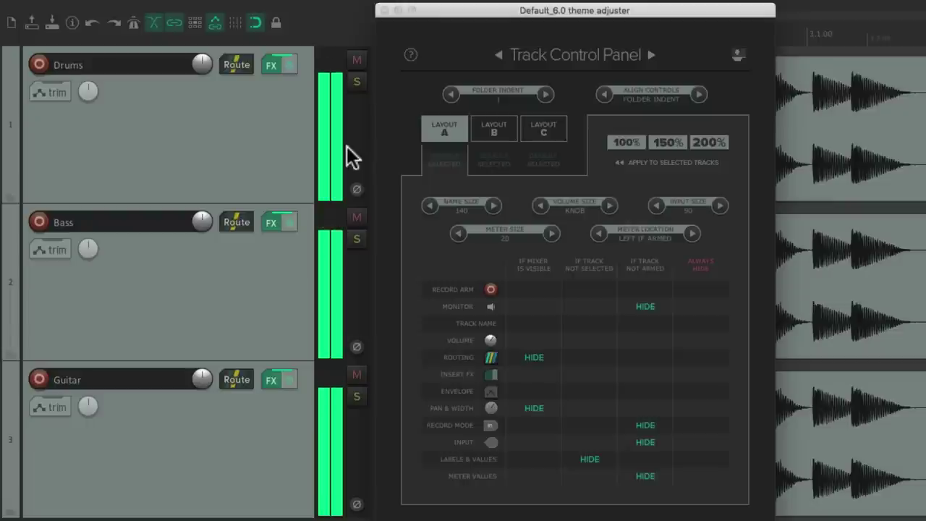
{"action": "left_click", "coordinate": [40, 64]}
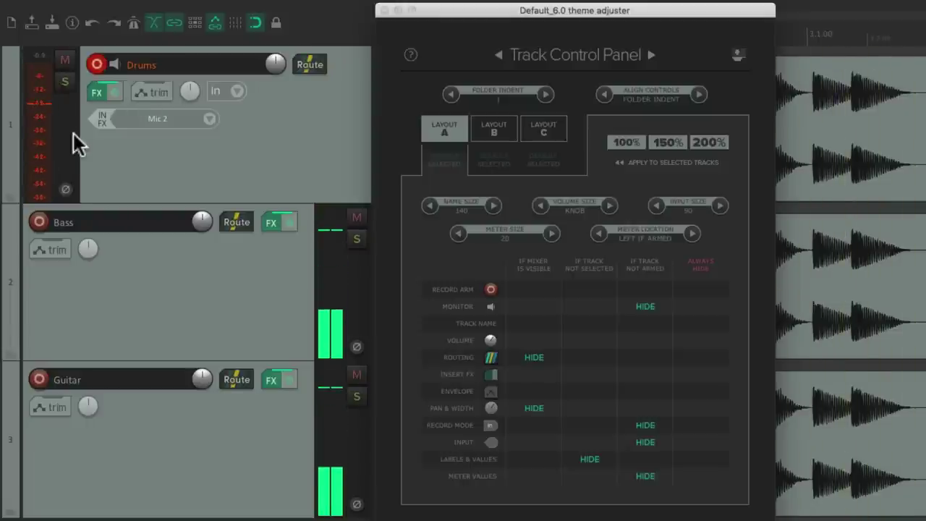
{"action": "left_click", "coordinate": [94, 64]}
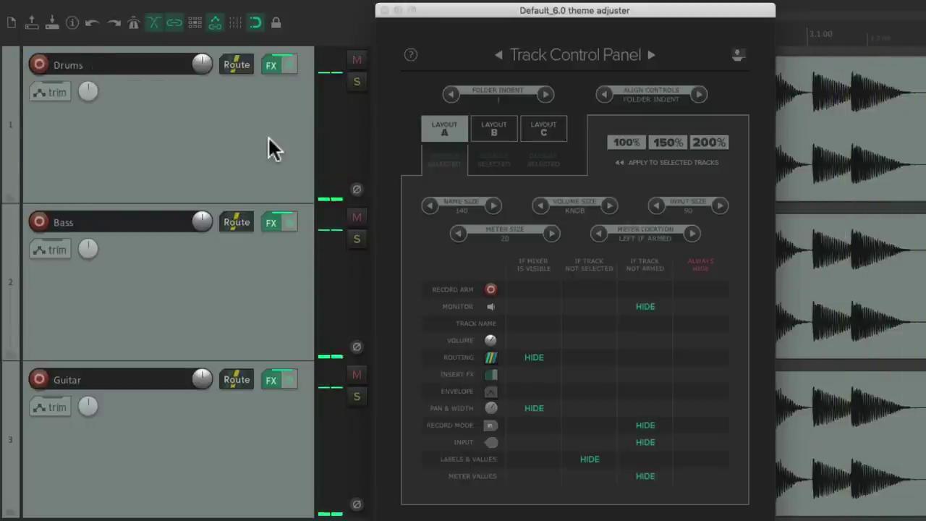
{"action": "left_click", "coordinate": [600, 233]}
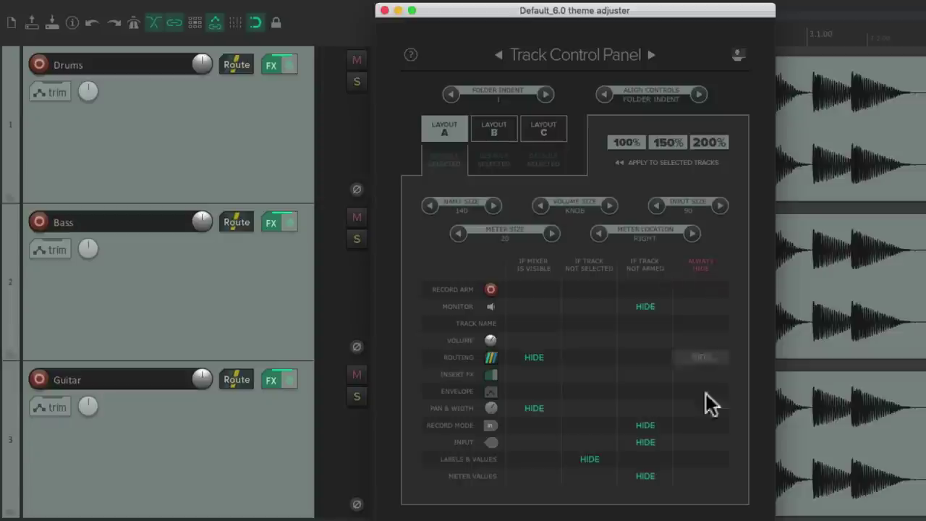
- Set ALWAYS HIDE for every track control, from RECORD ARM down to METER VALUES
{"action": "left_click", "coordinate": [713, 288]}
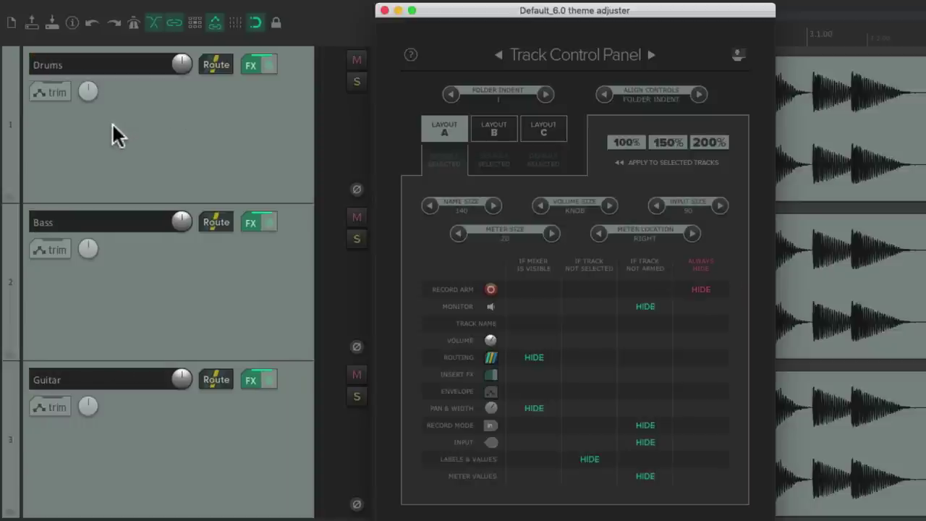
{"action": "left_click", "coordinate": [703, 290]}
{"action": "left_click", "coordinate": [704, 288]}
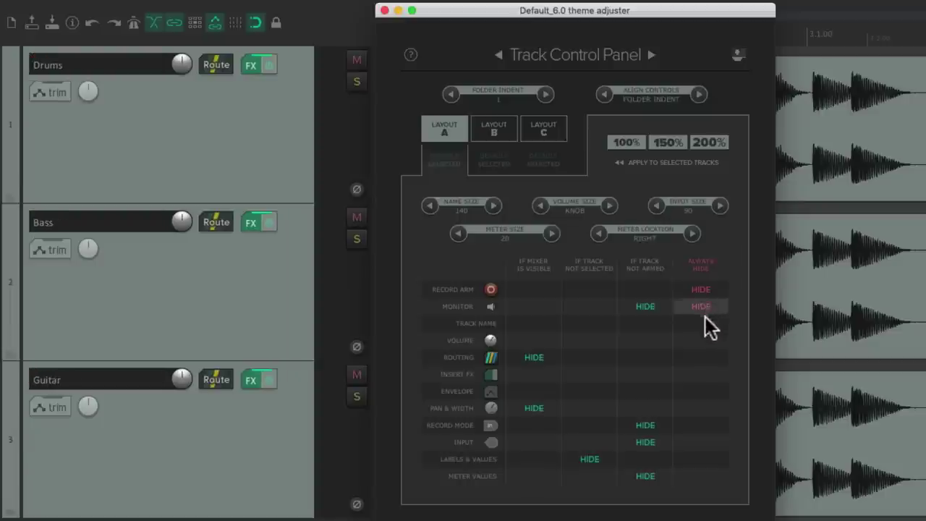
{"action": "left_click", "coordinate": [703, 323]}
{"action": "left_click", "coordinate": [702, 340]}
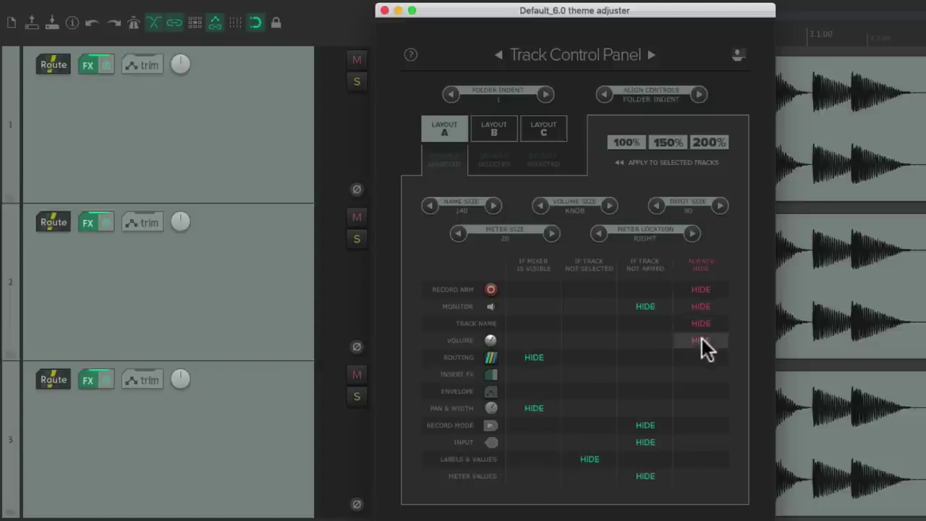
{"action": "left_click", "coordinate": [701, 358]}
{"action": "left_click", "coordinate": [701, 372]}
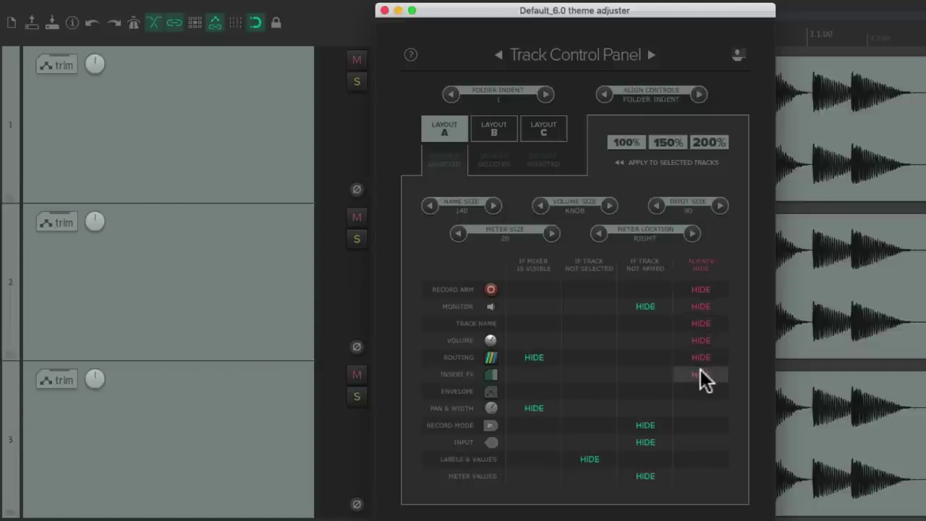
{"action": "left_click", "coordinate": [700, 391]}
{"action": "left_click", "coordinate": [700, 408]}
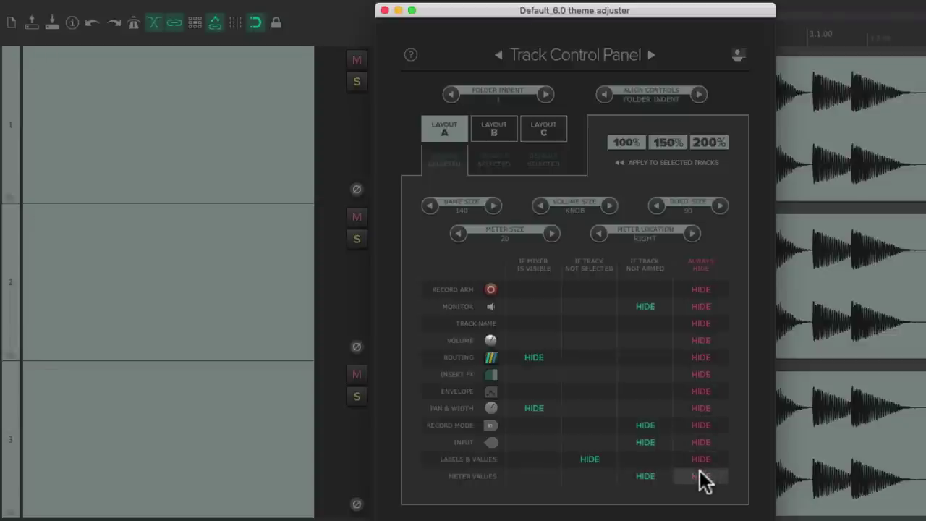
- Clear the ALWAYS HIDE setting from all the track controls, including RECORD ARM
{"action": "left_click", "coordinate": [702, 425]}
{"action": "left_click", "coordinate": [701, 408]}
{"action": "left_click", "coordinate": [702, 391]}
{"action": "left_click", "coordinate": [701, 374]}
{"action": "left_click", "coordinate": [702, 357]}
{"action": "left_click", "coordinate": [702, 339]}
{"action": "left_click", "coordinate": [703, 323]}
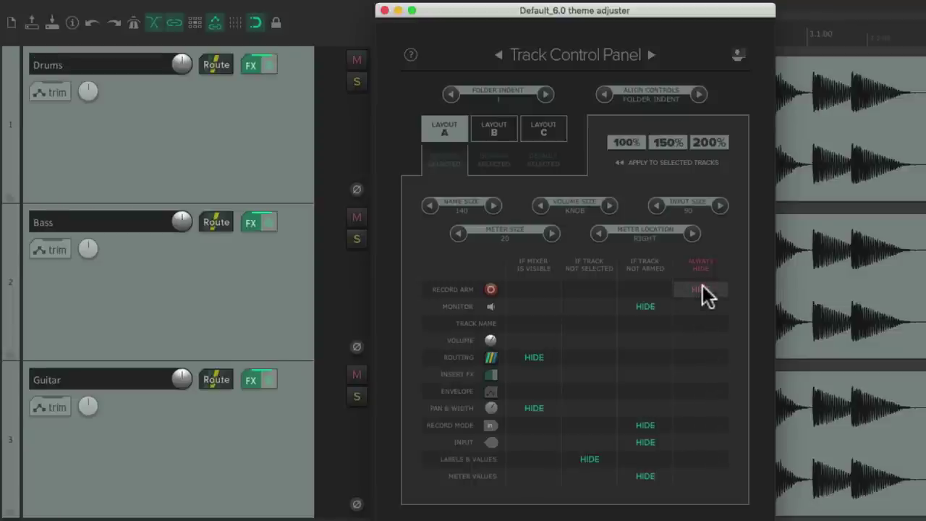
{"action": "left_click", "coordinate": [702, 288]}
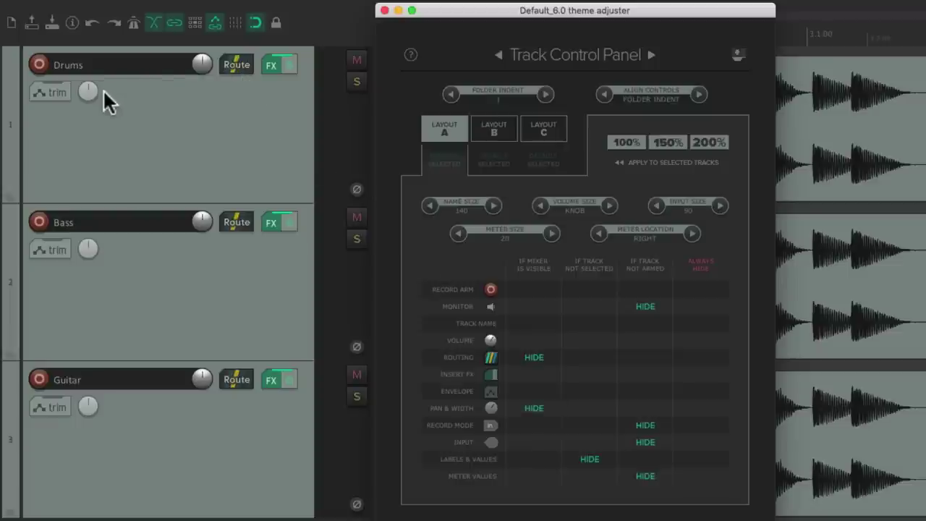
- Show the mixer and clear the IF MIXER IS VISIBLE hide setting for ROUTING and PAN & WIDTH
{"action": "key", "text": "super+m"}
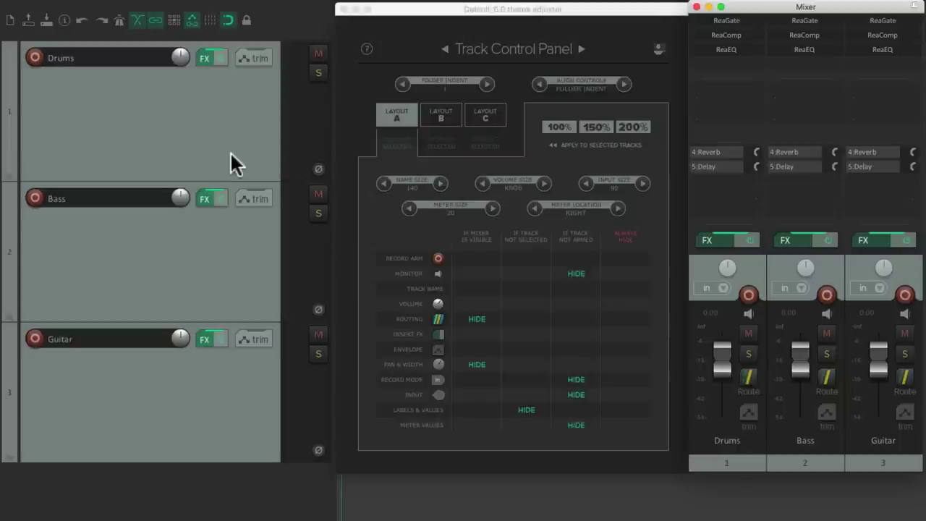
{"action": "left_click", "coordinate": [477, 319]}
{"action": "left_click", "coordinate": [476, 364]}
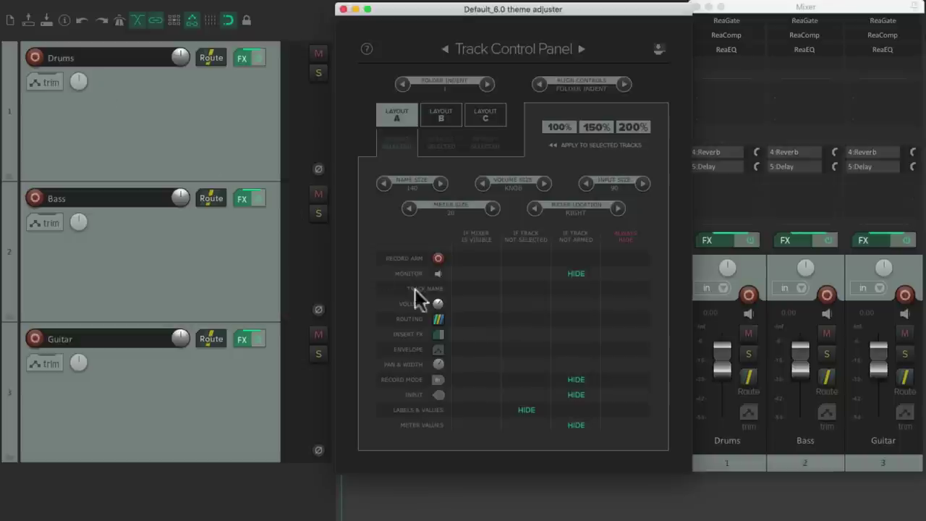
- Set ROUTING and PAN & WIDTH to hide if the mixer is visible, and close the mixer
{"action": "left_click", "coordinate": [470, 322]}
{"action": "left_click", "coordinate": [481, 361]}
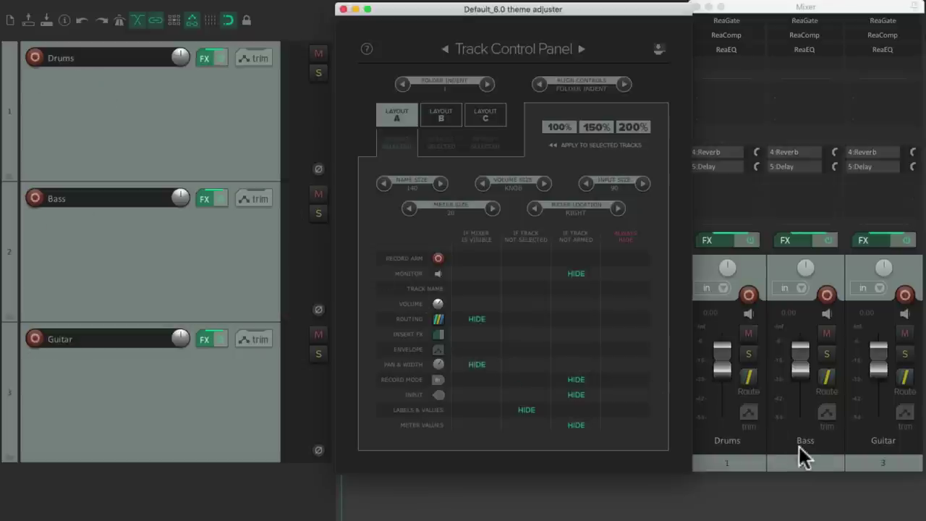
{"action": "left_click", "coordinate": [784, 456]}
{"action": "key", "text": "super+m"}
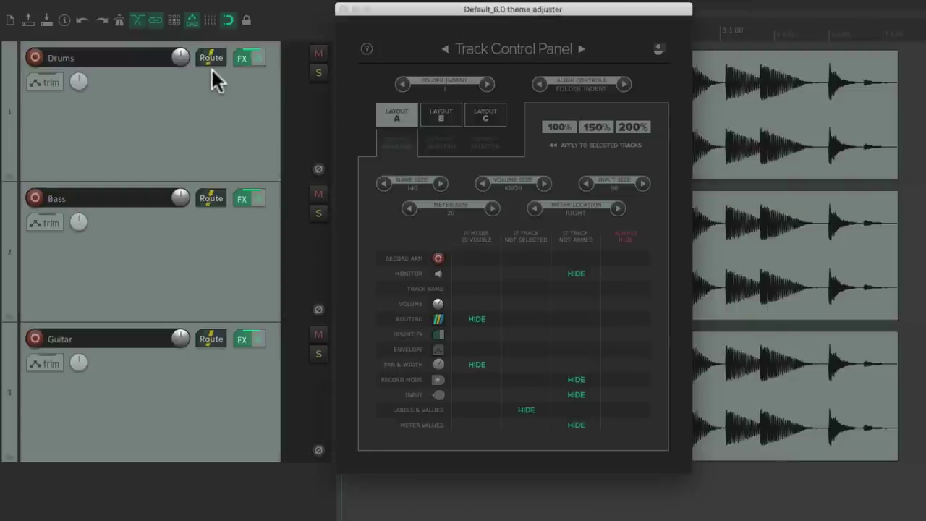
- Try hiding RECORD ARM if the mixer is visible, checking with the mixer shown and closed, and clear that setting
{"action": "left_click", "coordinate": [489, 257]}
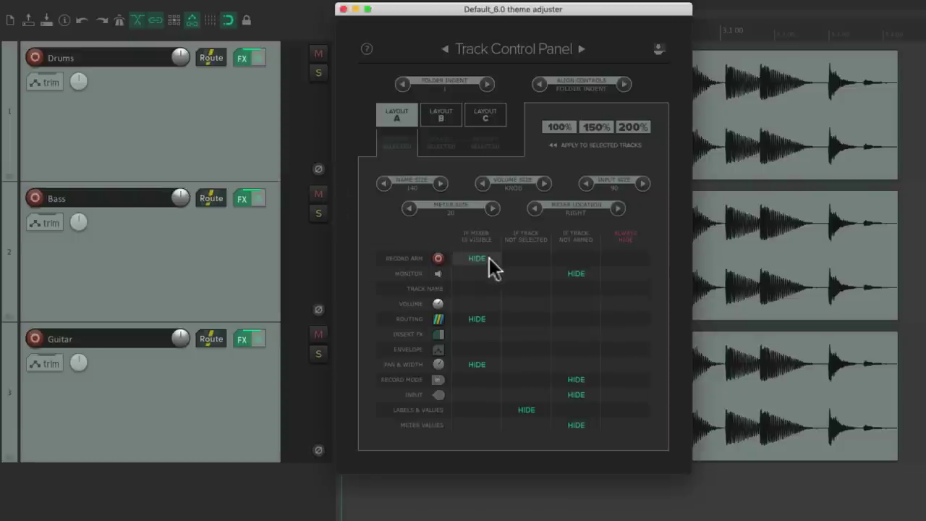
{"action": "key", "text": "super+m"}
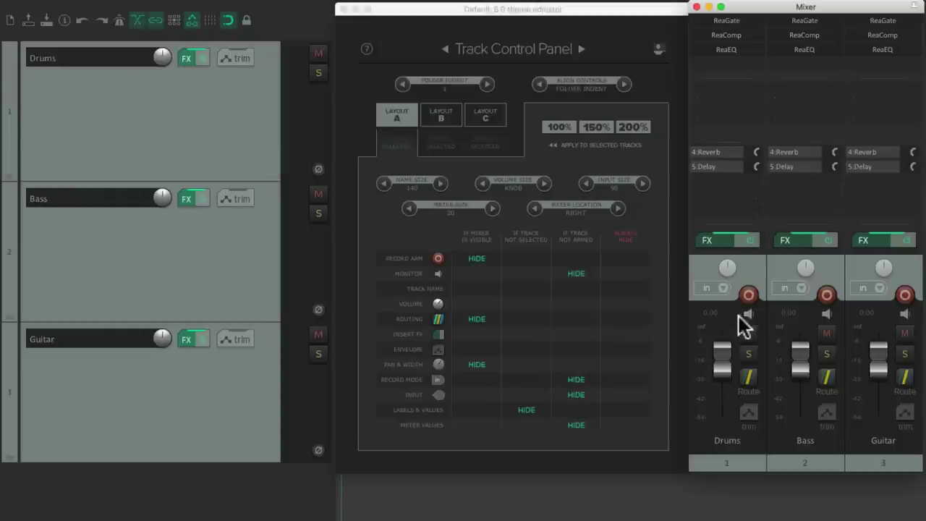
{"action": "key", "text": "super+m"}
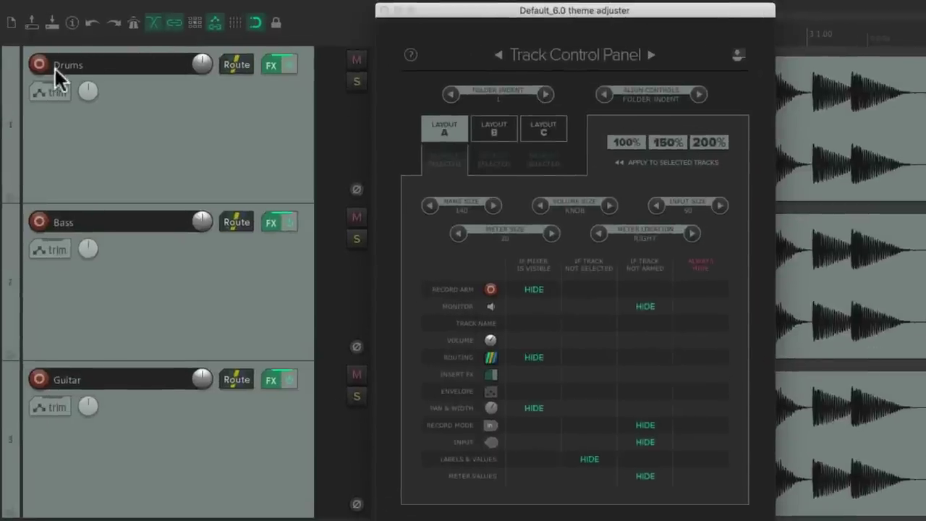
{"action": "left_click", "coordinate": [547, 284]}
{"action": "left_click", "coordinate": [547, 284]}
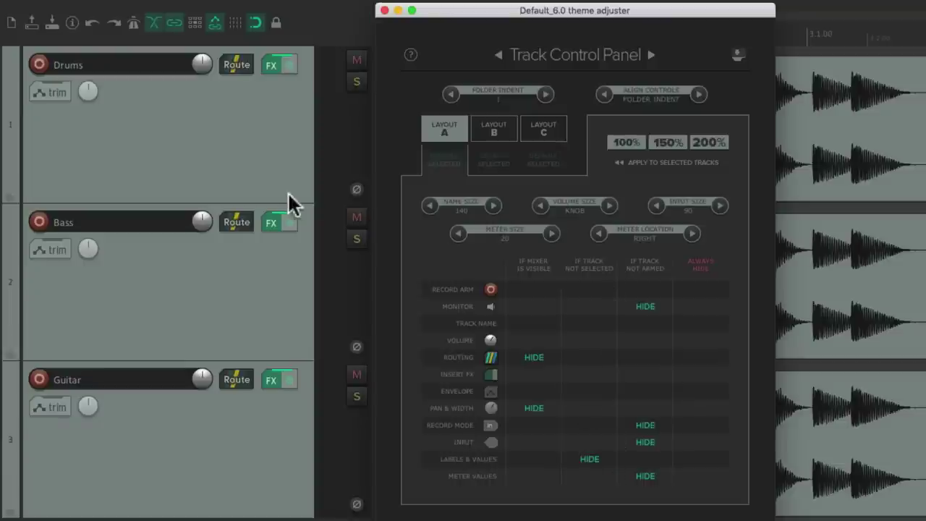
- Select and deselect Drums, and turn the IF TRACK NOT SELECTED hide setting for LABELS & VALUES off and on again
{"action": "left_click", "coordinate": [272, 179]}
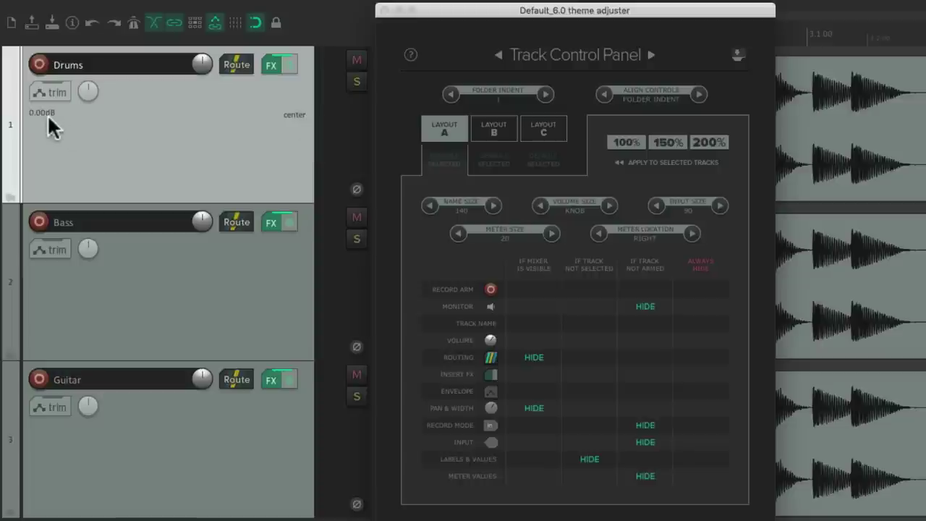
{"action": "left_click", "coordinate": [123, 132], "text": "ctrl"}
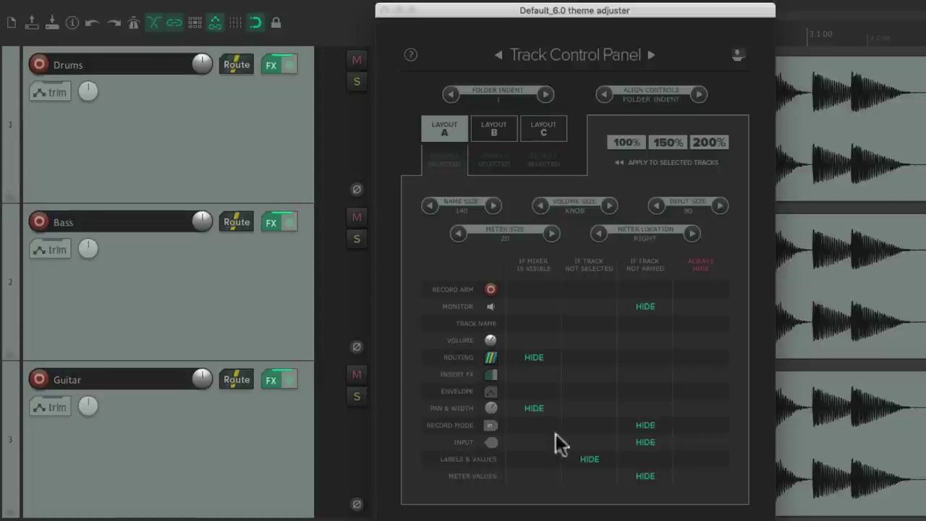
{"action": "left_click", "coordinate": [584, 458]}
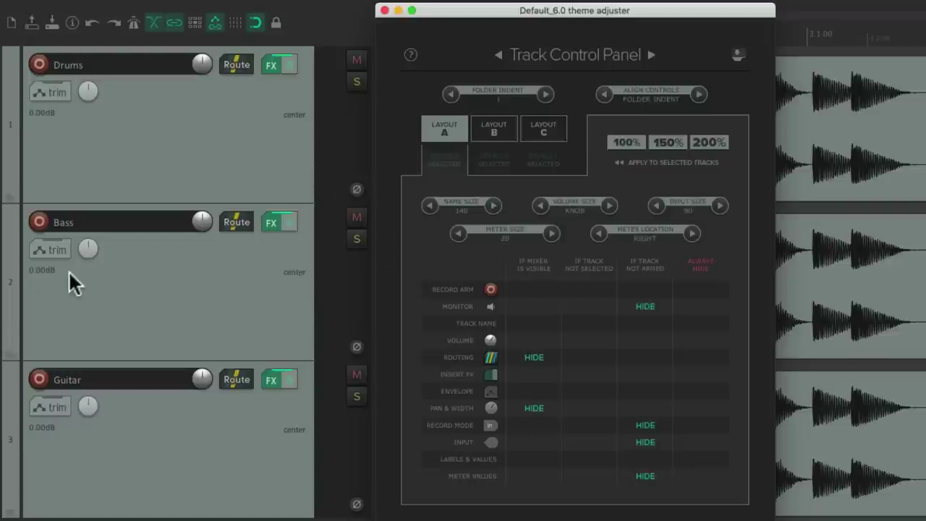
{"action": "left_click", "coordinate": [581, 457]}
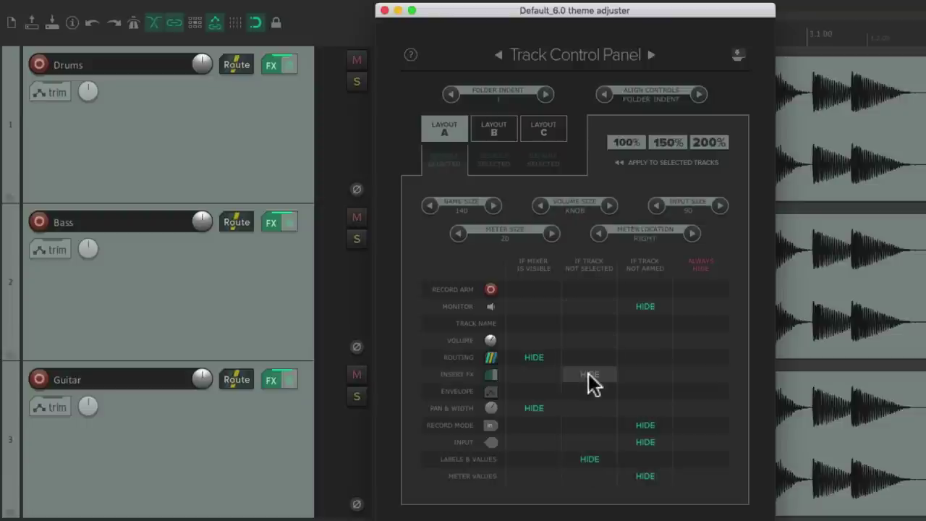
- Try hiding RECORD ARM if the track is not selected, selecting Drums, Bass and Guitar in turn, and clear that setting
{"action": "left_click", "coordinate": [595, 288]}
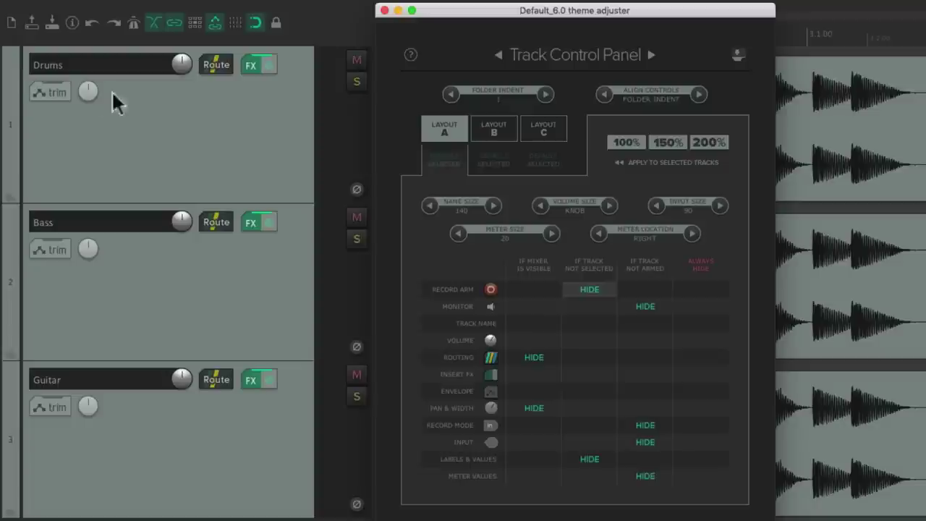
{"action": "left_click", "coordinate": [196, 113]}
{"action": "left_click", "coordinate": [240, 290]}
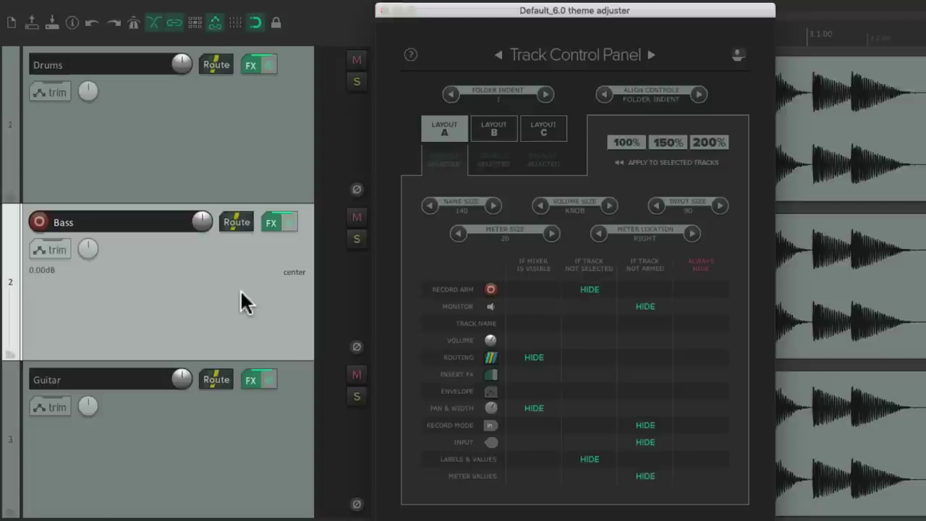
{"action": "left_click", "coordinate": [246, 463]}
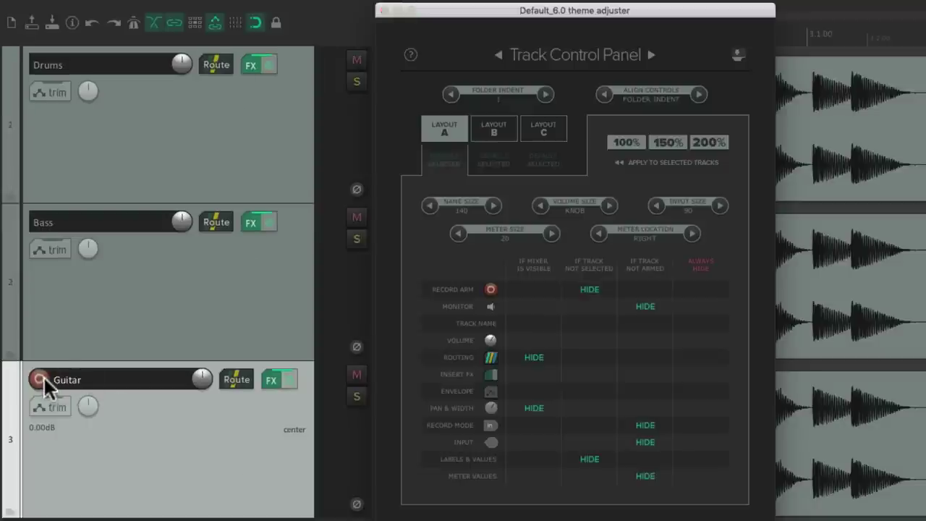
{"action": "left_click", "coordinate": [217, 431], "text": "ctrl"}
{"action": "left_click", "coordinate": [584, 289]}
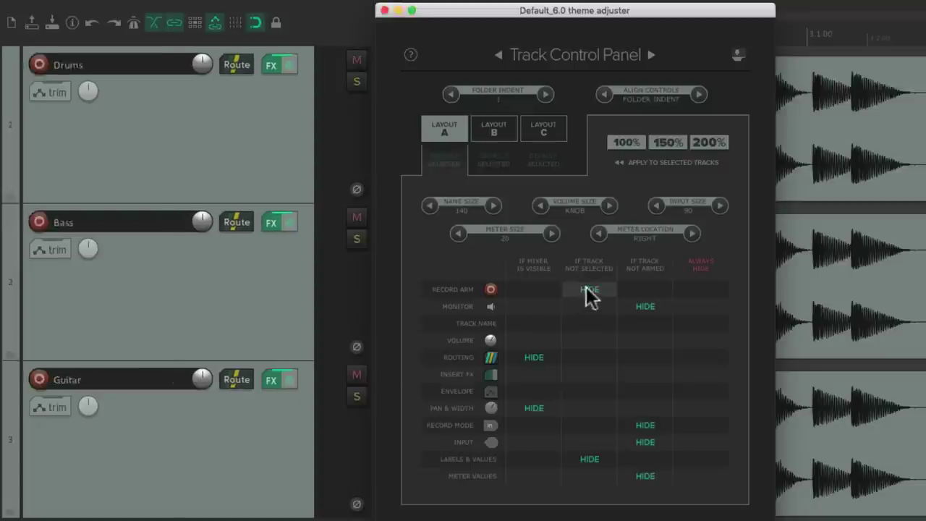
- Try hiding TRACK NAME if the track is not selected, selecting Drums and Bass in turn, and clear that setting
{"action": "left_click", "coordinate": [593, 323]}
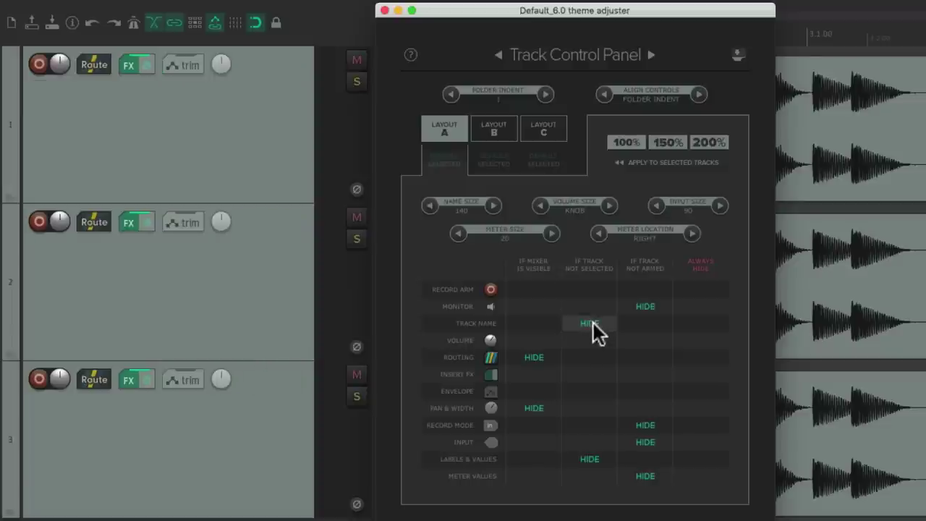
{"action": "left_click", "coordinate": [259, 147]}
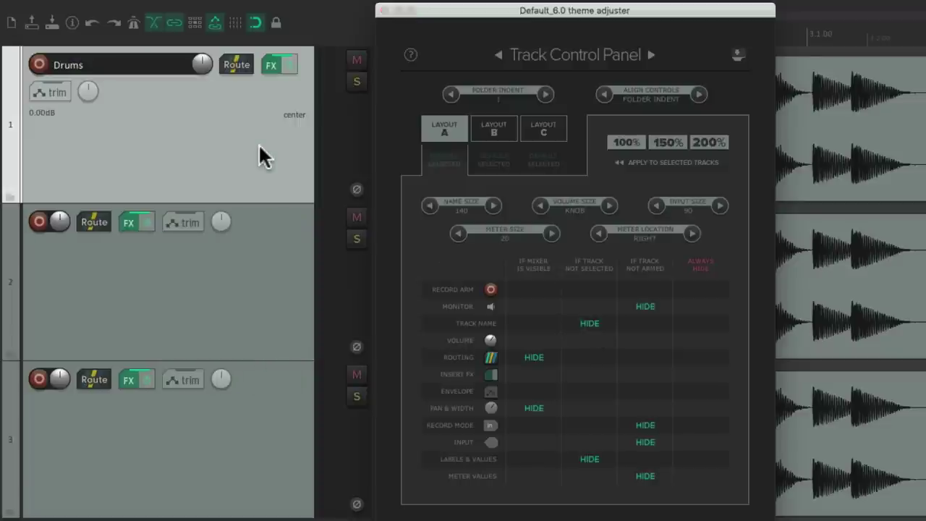
{"action": "left_click", "coordinate": [268, 258]}
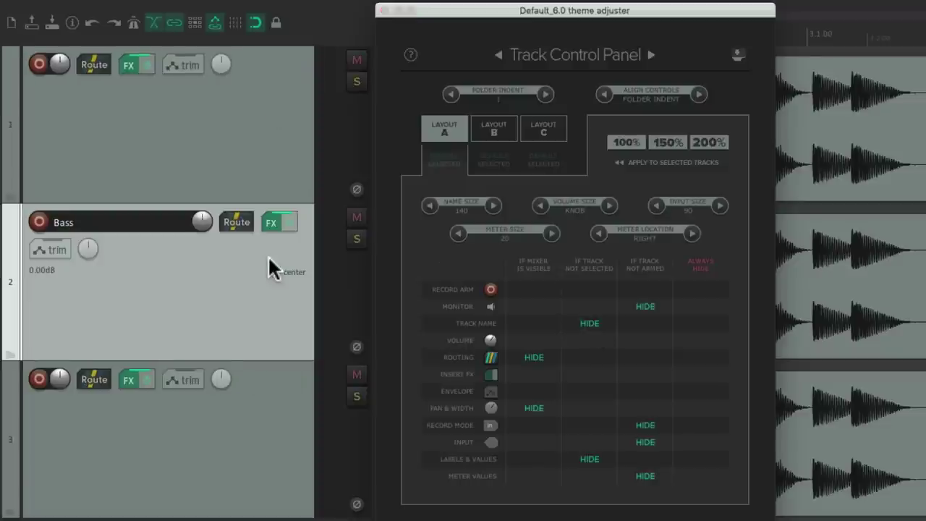
{"action": "left_click", "coordinate": [267, 255], "text": "super"}
{"action": "left_click", "coordinate": [607, 319]}
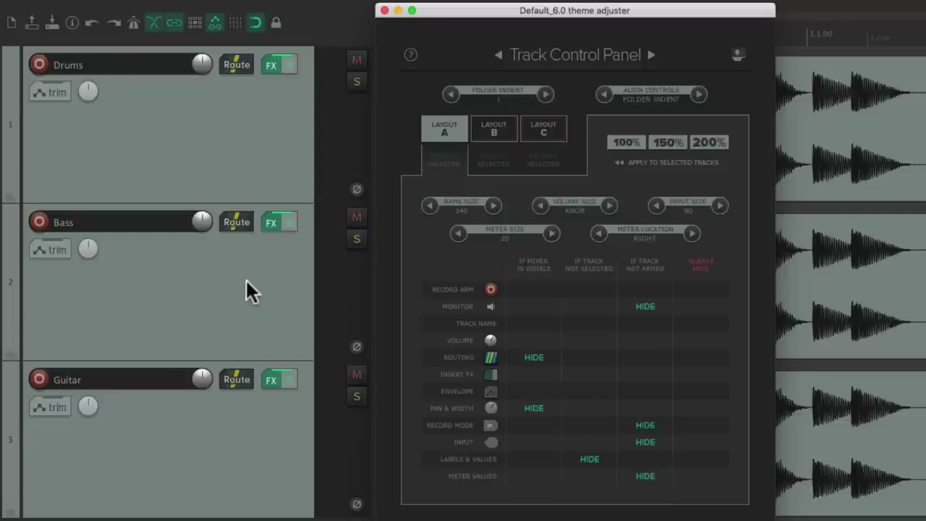
- Arm Drums for recording, examine its input, record mode and monitoring controls, and disarm the track
{"action": "left_click", "coordinate": [45, 65]}
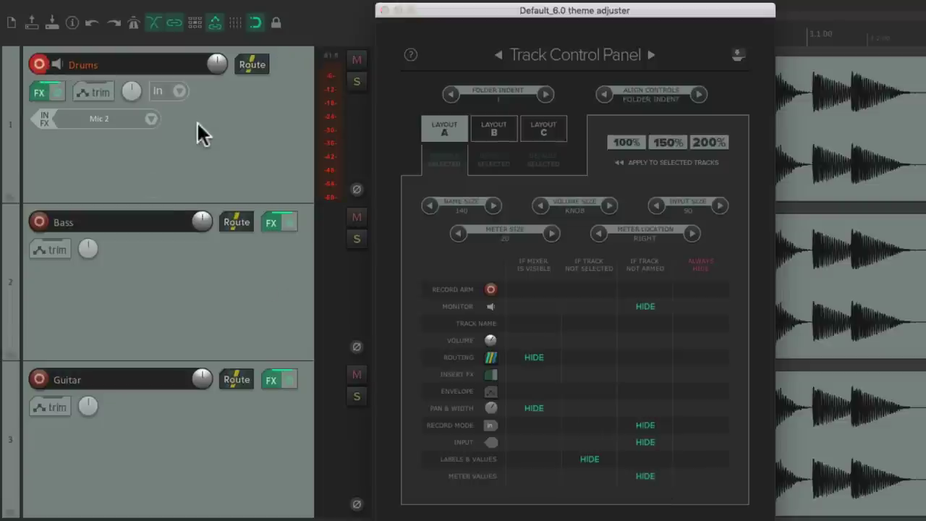
{"action": "left_click", "coordinate": [151, 119]}
{"action": "left_click", "coordinate": [153, 118]}
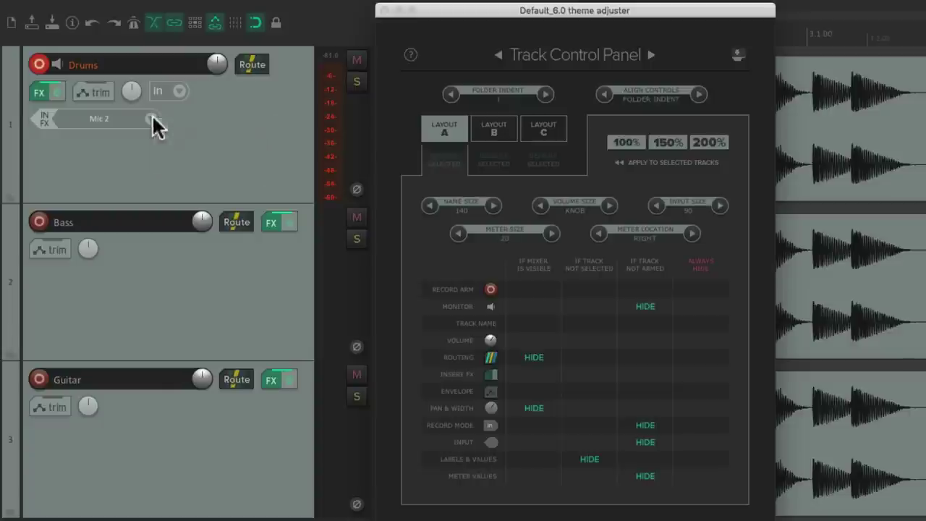
{"action": "left_click", "coordinate": [181, 85]}
{"action": "left_click", "coordinate": [179, 87]}
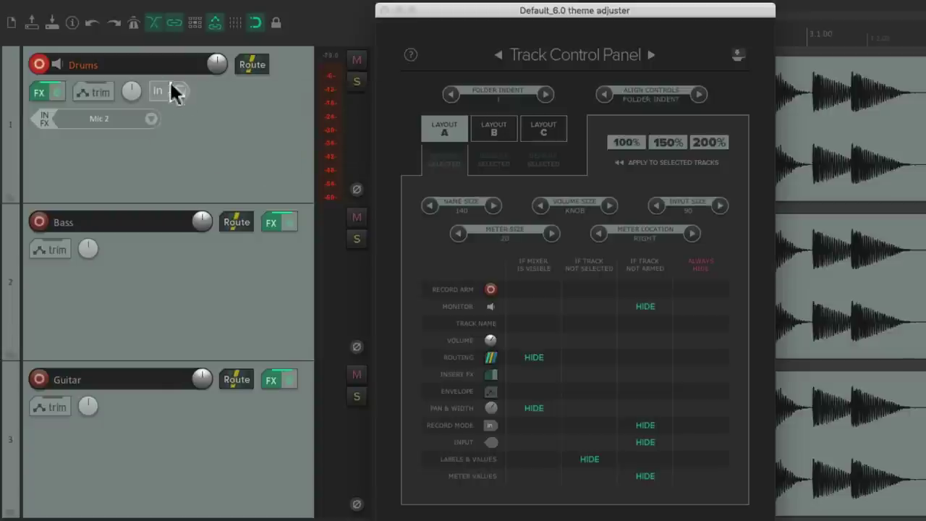
{"action": "right_click", "coordinate": [56, 68]}
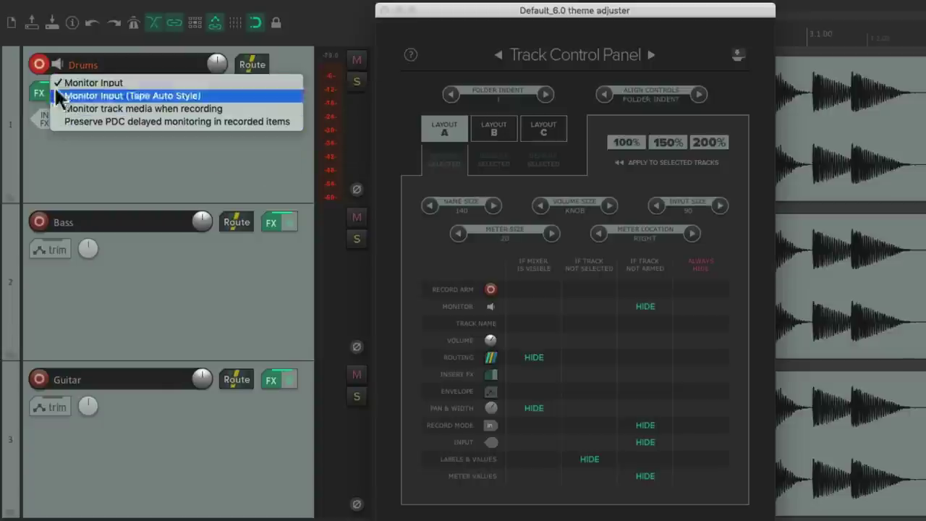
{"action": "left_click", "coordinate": [56, 49]}
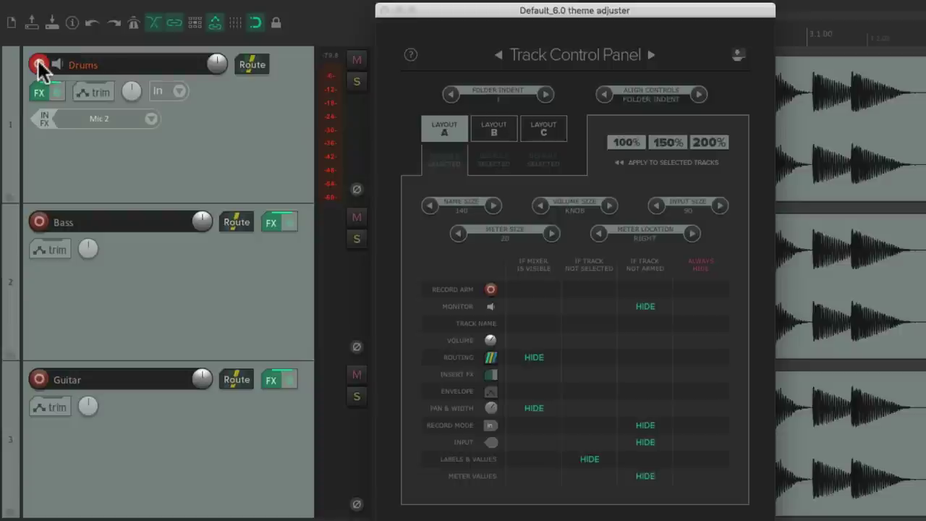
{"action": "left_click", "coordinate": [39, 64]}
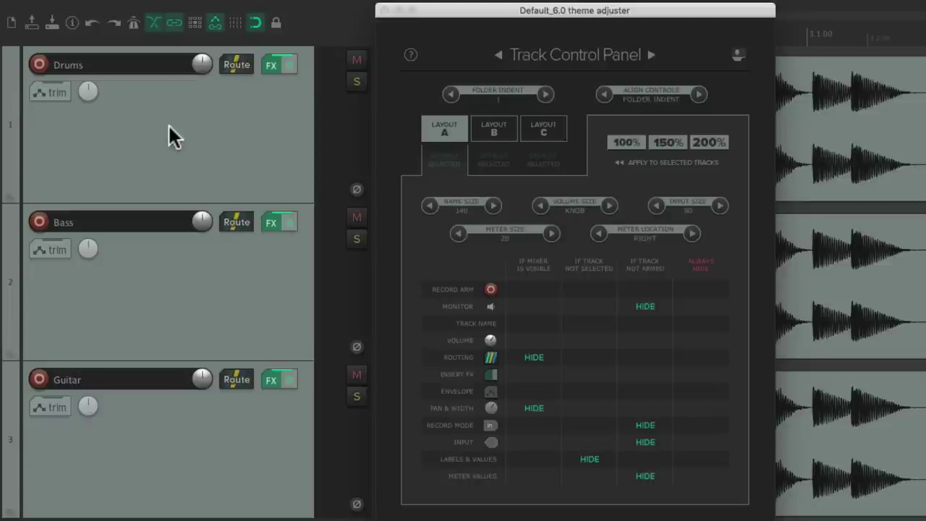
- Clear the IF TRACK NOT ARMED hide settings for MONITOR, RECORD MODE, INPUT and METER VALUES
{"action": "left_click", "coordinate": [658, 304]}
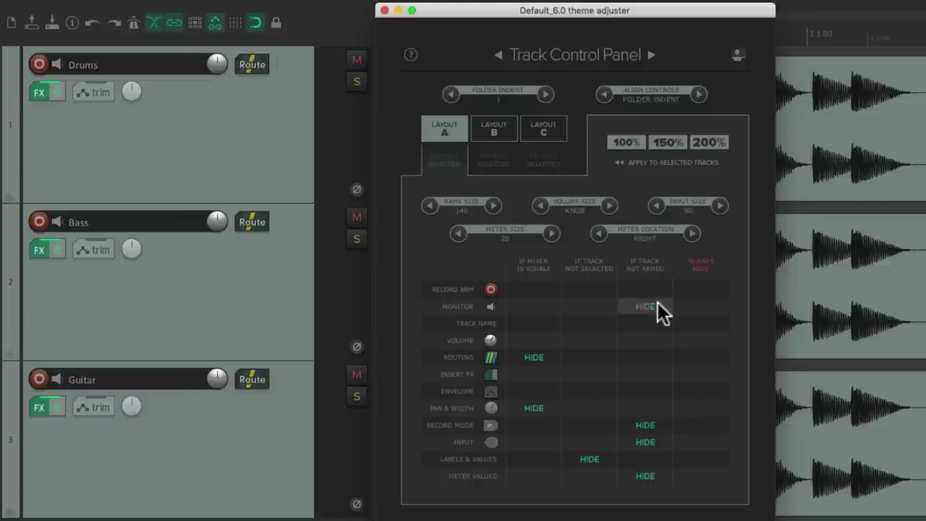
{"action": "left_click", "coordinate": [661, 423]}
{"action": "left_click", "coordinate": [656, 442]}
{"action": "left_click", "coordinate": [653, 474]}
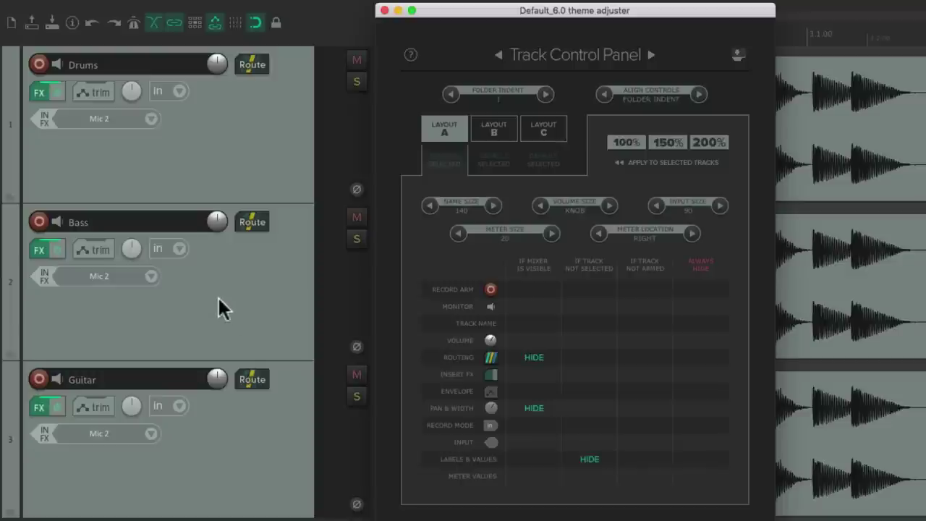
- Set MONITOR, RECORD MODE, INPUT and METER VALUES to hide if the track is not armed, and check by arming and disarming Drums
{"action": "left_click", "coordinate": [640, 308]}
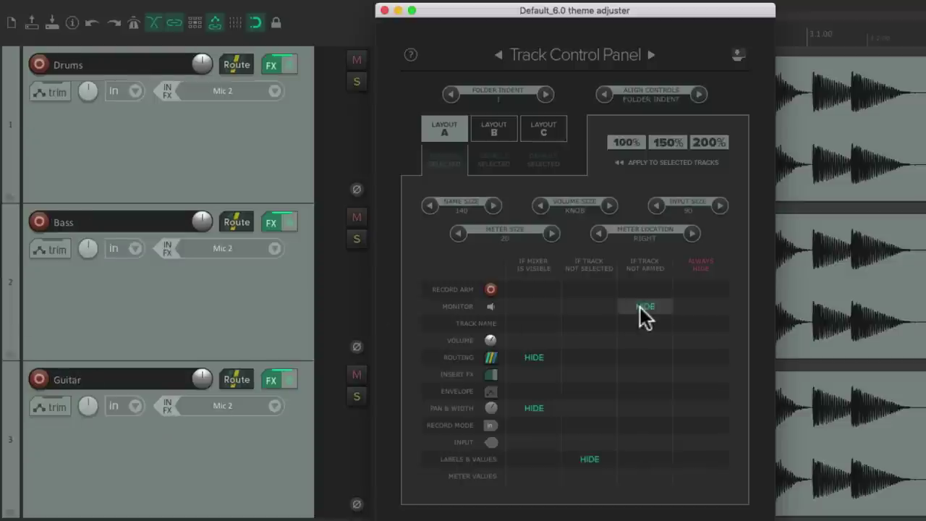
{"action": "left_click", "coordinate": [642, 421]}
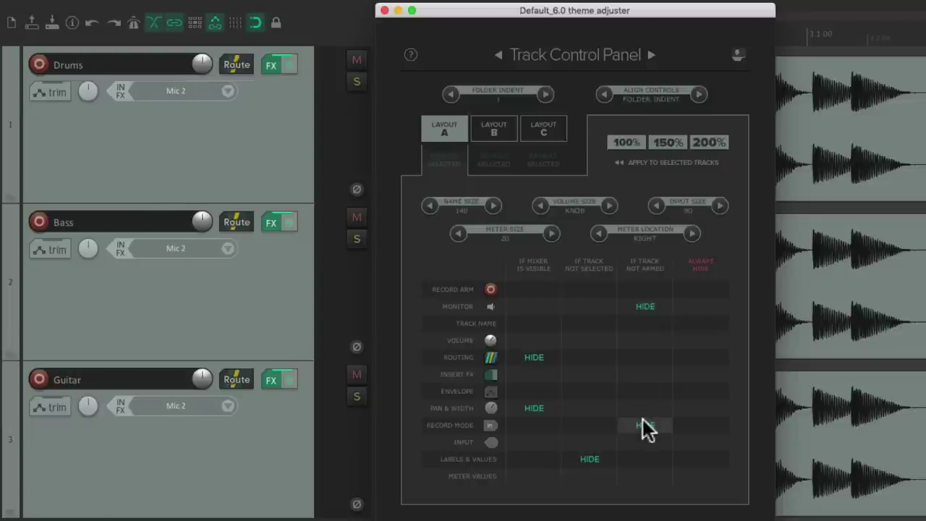
{"action": "left_click", "coordinate": [651, 439]}
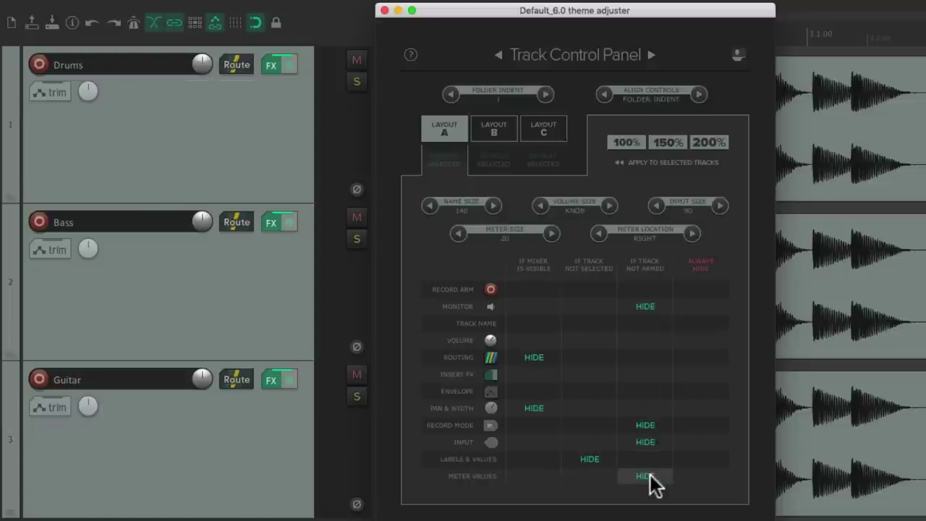
{"action": "left_click", "coordinate": [649, 479]}
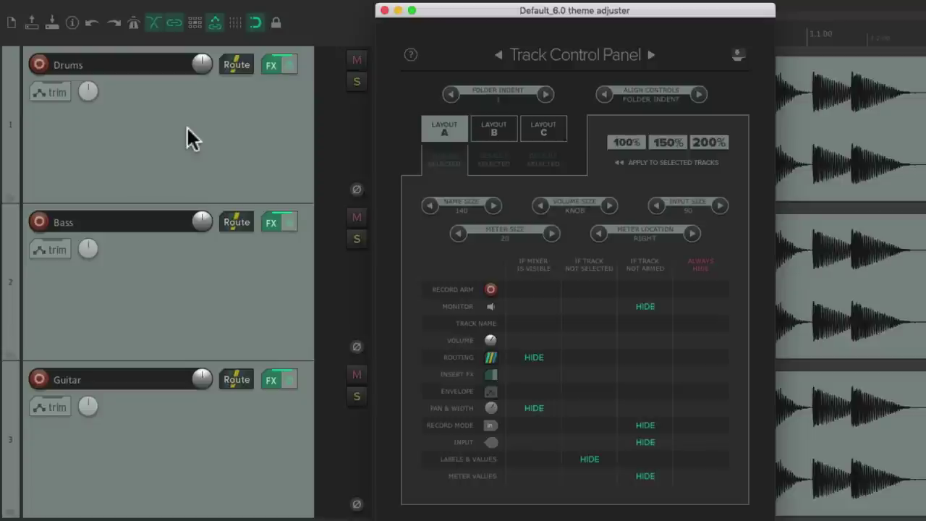
{"action": "left_click", "coordinate": [36, 62]}
{"action": "left_click", "coordinate": [38, 64]}
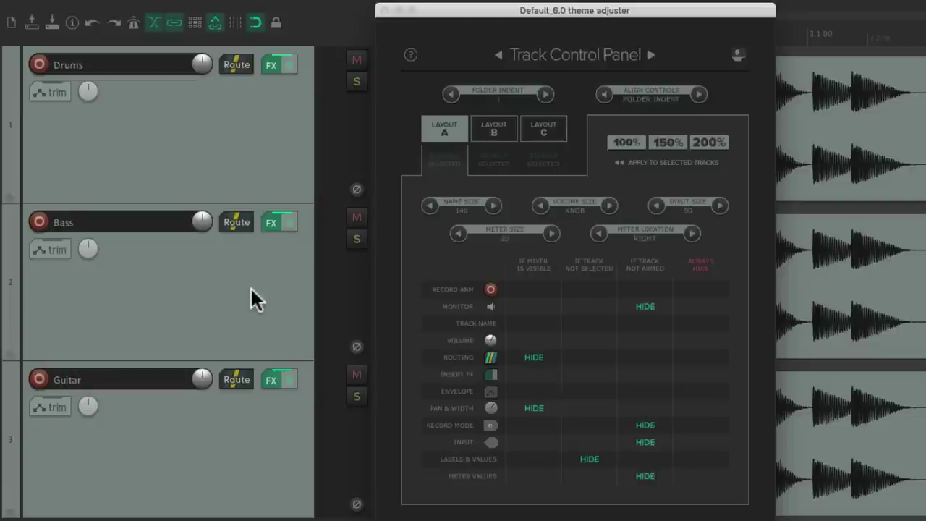
- Select the Bass track and apply Layout B to it at 150%
{"action": "left_click", "coordinate": [453, 124]}
{"action": "left_click", "coordinate": [261, 285]}
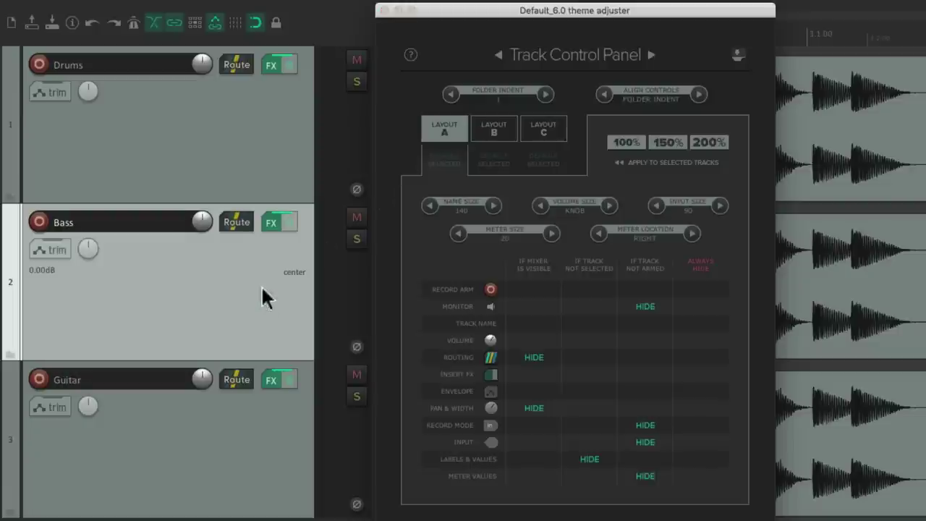
{"action": "left_click", "coordinate": [500, 131]}
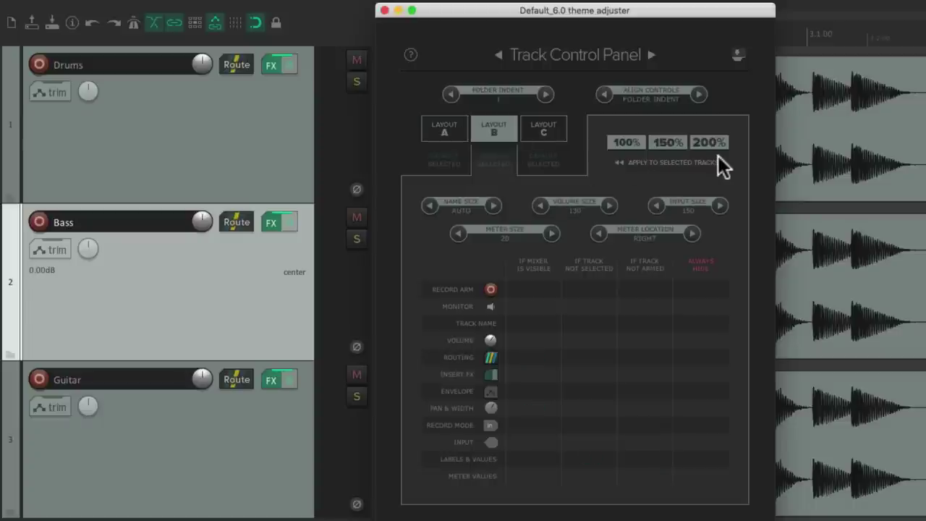
{"action": "left_click", "coordinate": [678, 143]}
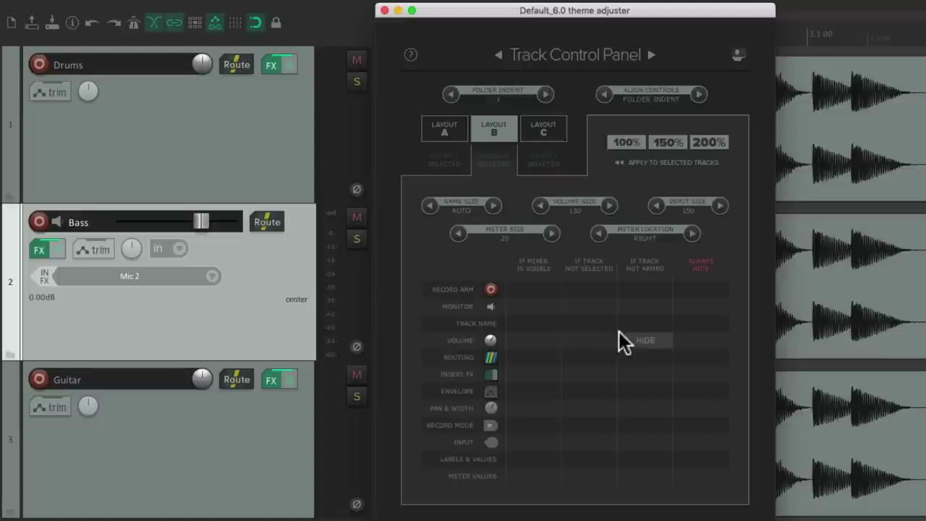
- Try larger and smaller VOLUME SIZE values for Layout B on the Bass track, and return the setting to 130
{"action": "left_click", "coordinate": [609, 206]}
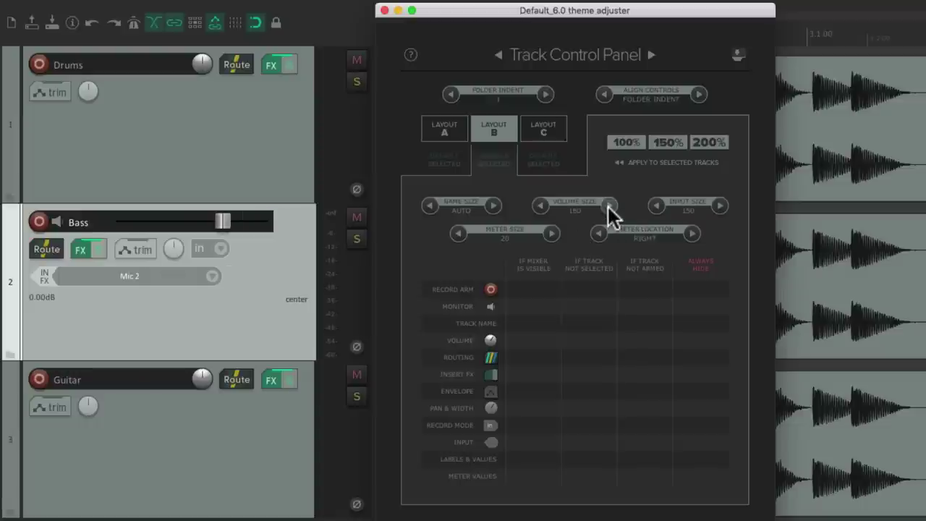
{"action": "left_click", "coordinate": [544, 207]}
{"action": "left_click", "coordinate": [544, 206]}
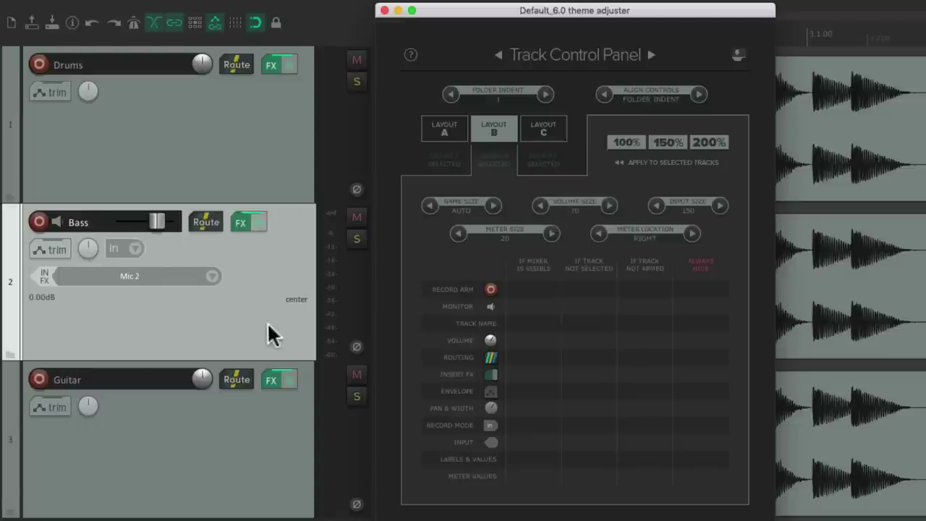
{"action": "left_click", "coordinate": [609, 206]}
{"action": "left_click", "coordinate": [609, 206]}
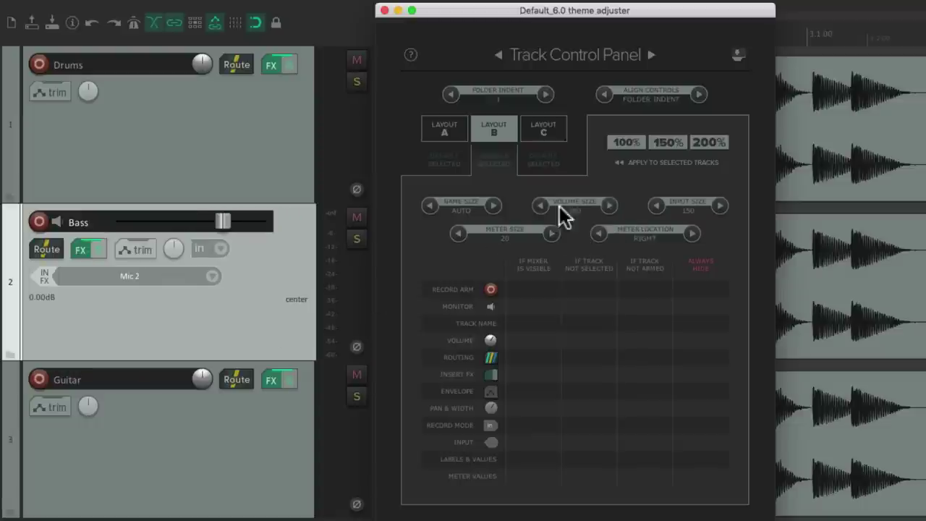
{"action": "left_click", "coordinate": [540, 206]}
{"action": "left_click", "coordinate": [541, 206]}
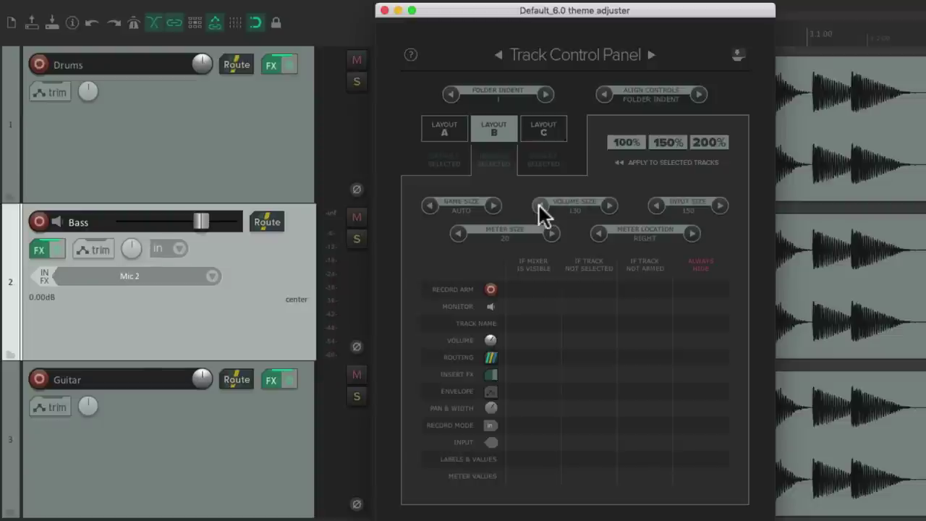
- Show Layout A, try larger VOLUME SIZE values for it, and return the setting to KNOB
{"action": "left_click", "coordinate": [460, 132]}
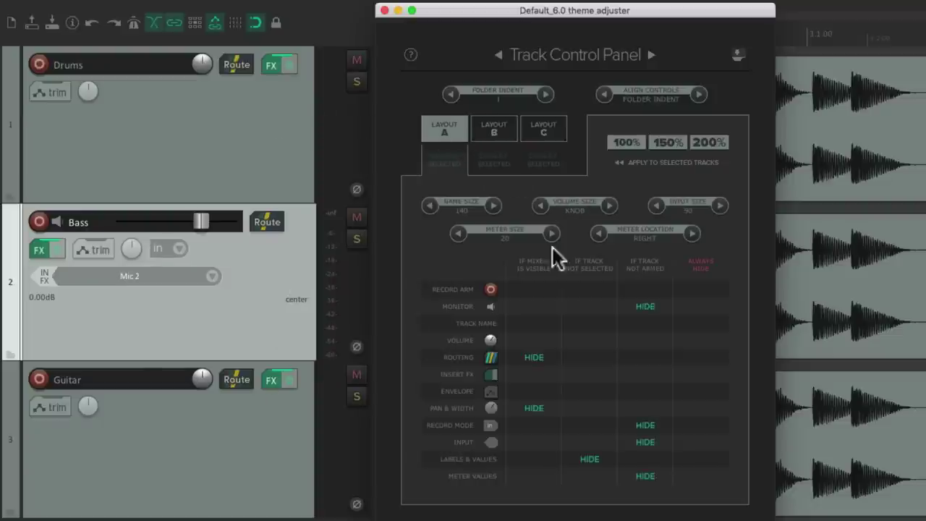
{"action": "left_click", "coordinate": [608, 207]}
{"action": "left_click", "coordinate": [608, 206]}
{"action": "left_click", "coordinate": [542, 204]}
{"action": "left_click", "coordinate": [542, 204]}
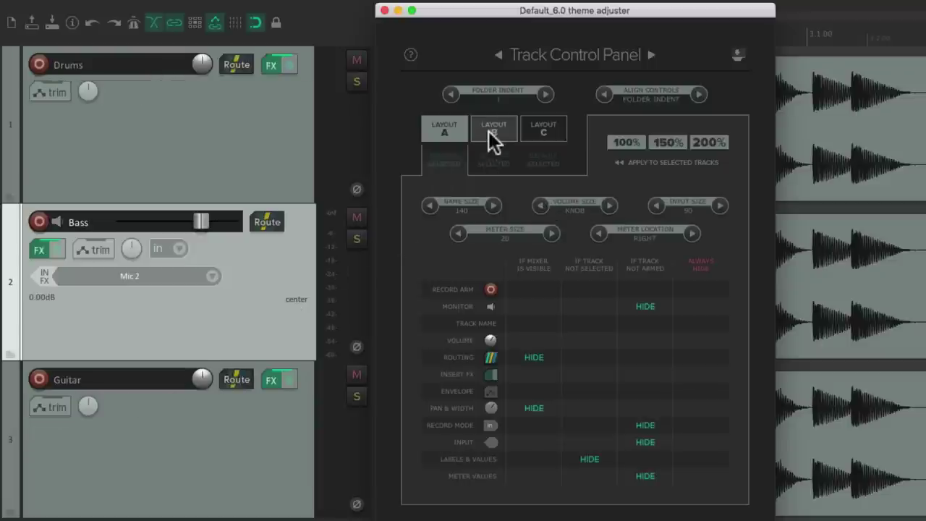
- Select the Guitar track and apply Layout C to it at 150%
{"action": "left_click", "coordinate": [266, 427]}
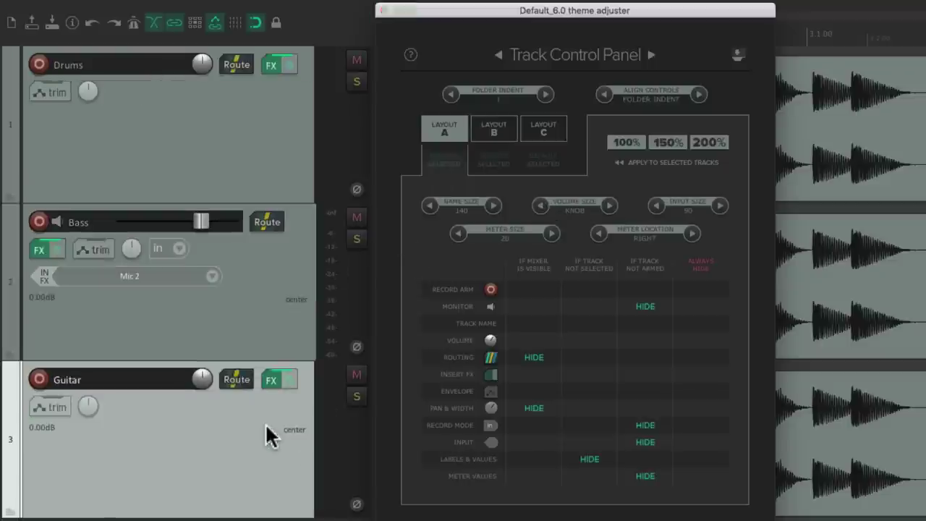
{"action": "left_click", "coordinate": [542, 133]}
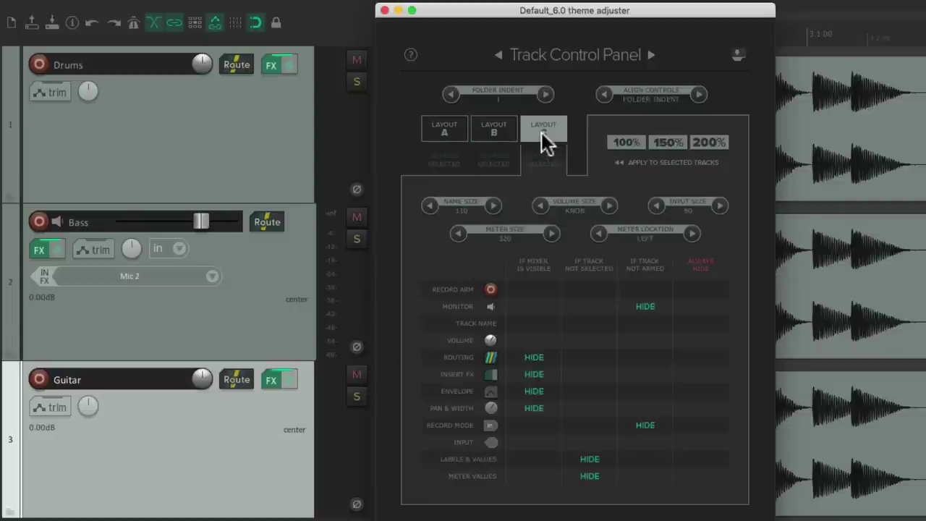
{"action": "left_click", "coordinate": [675, 145]}
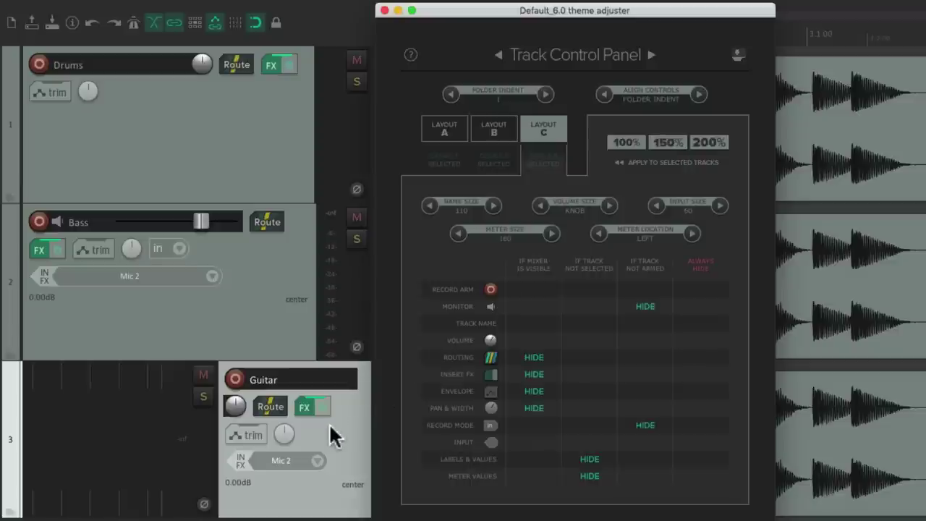
- Play the project to view Guitar's large meter, and compare the settings of Layouts A, B and C
{"action": "left_click", "coordinate": [146, 426]}
{"action": "key", "text": "space"}
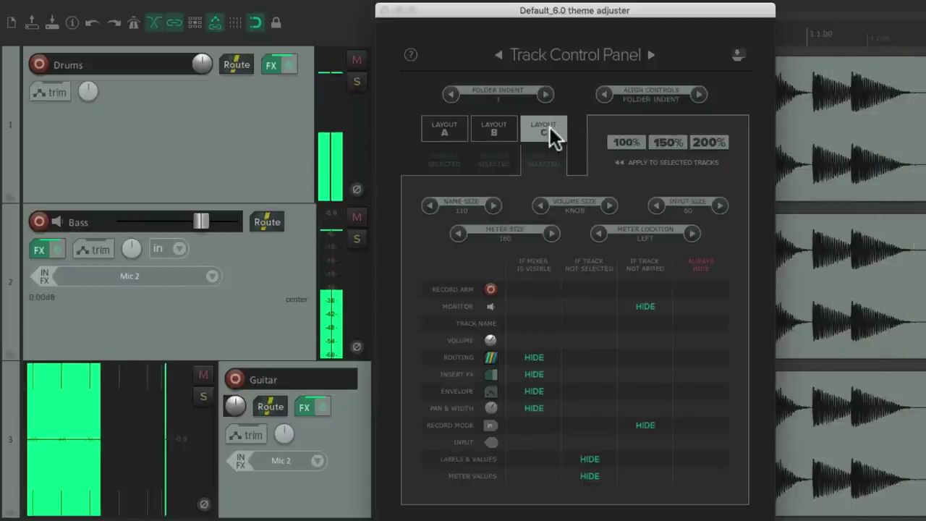
{"action": "left_click", "coordinate": [487, 126]}
{"action": "left_click", "coordinate": [443, 126]}
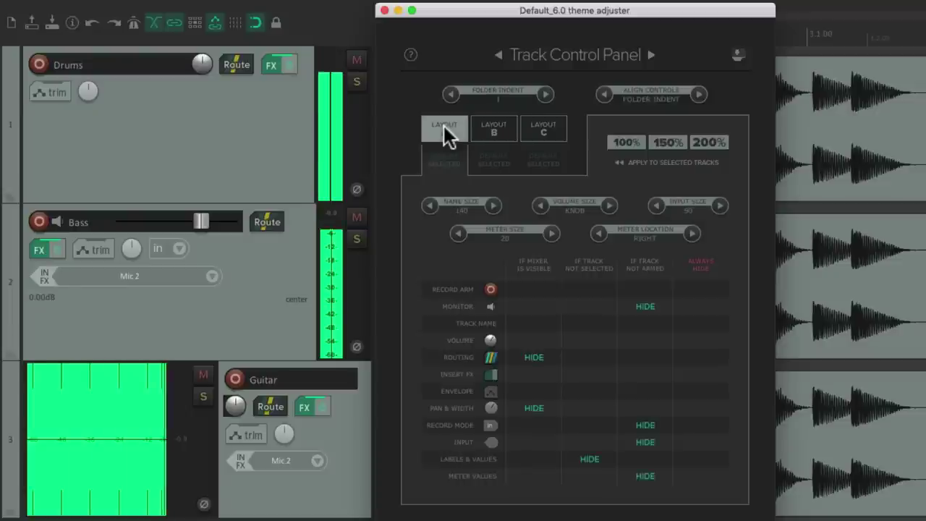
{"action": "left_click", "coordinate": [486, 129]}
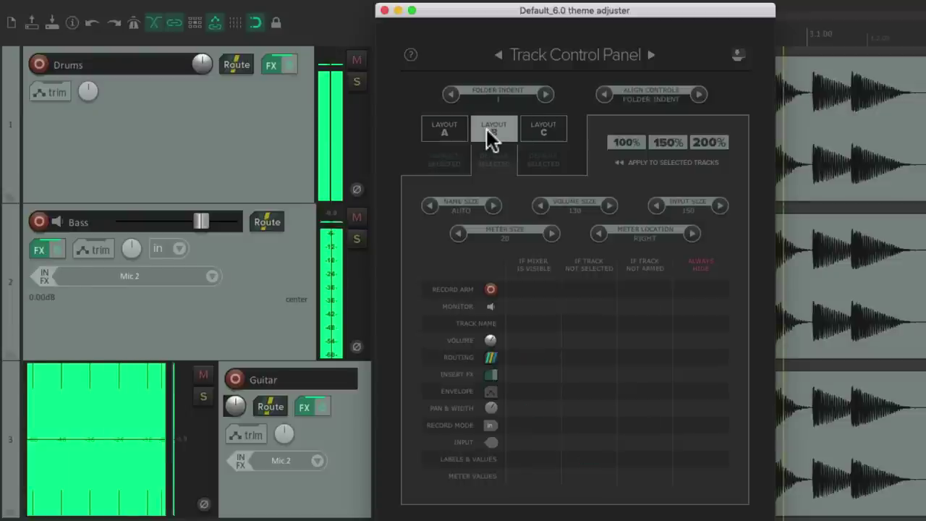
{"action": "left_click", "coordinate": [543, 128]}
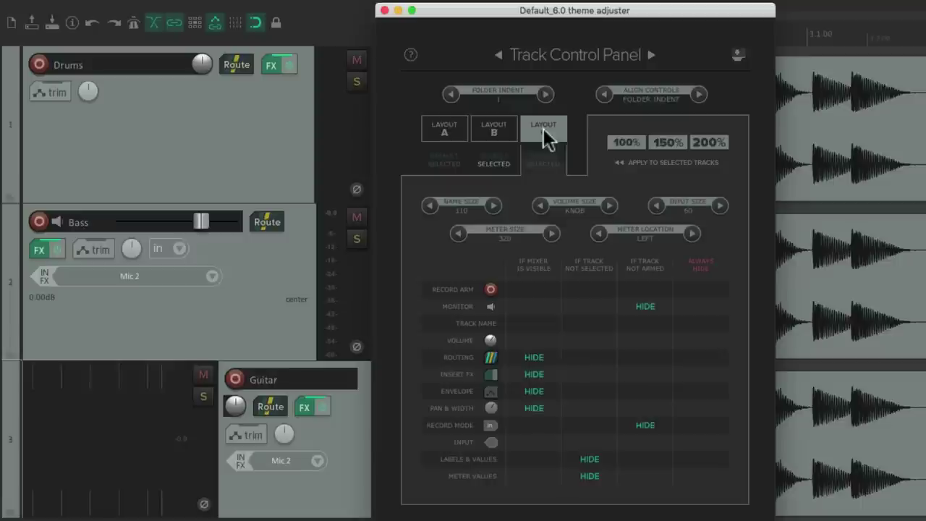
- Dock the theme adjuster in the main window and show Layout A's settings
{"action": "left_click", "coordinate": [736, 55]}
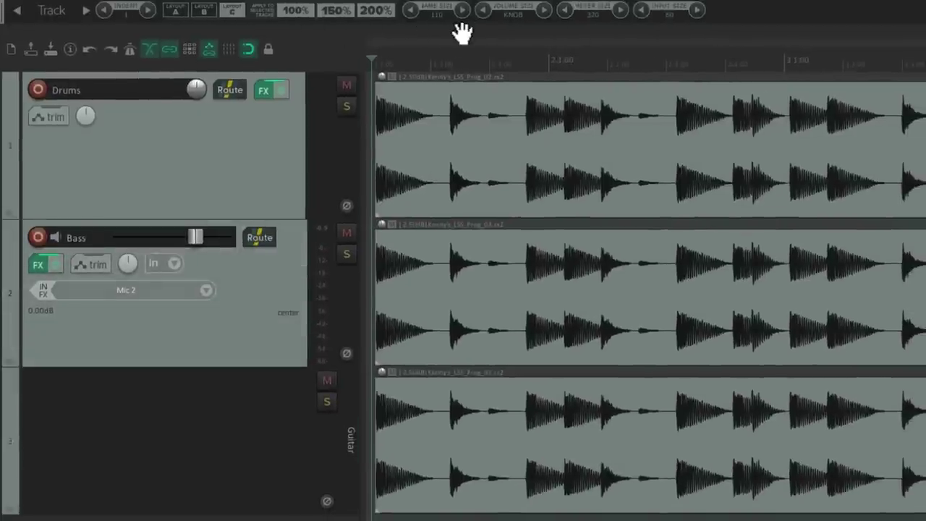
{"action": "left_click", "coordinate": [175, 12]}
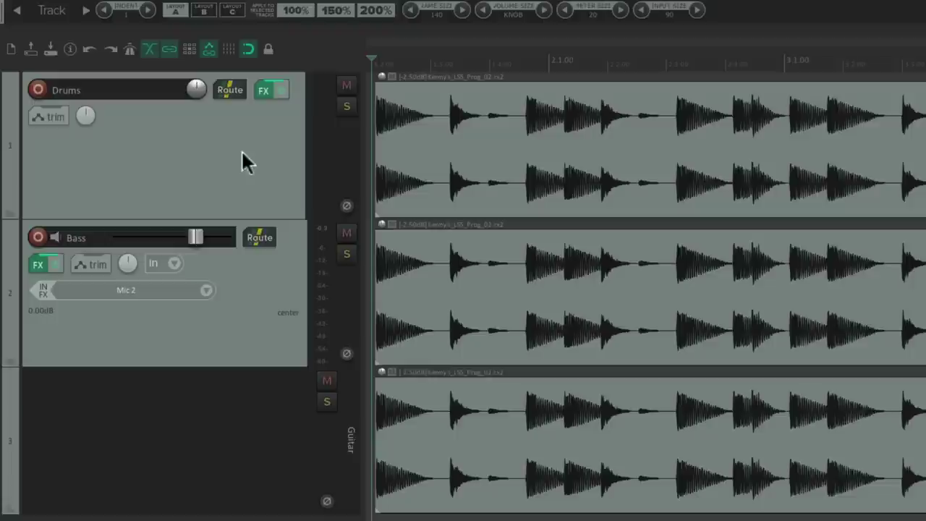
- Try other NAME SIZE values for Layout A, return it to 140, and set its VOLUME SIZE to 130
{"action": "left_click", "coordinate": [459, 15]}
{"action": "left_click", "coordinate": [415, 10]}
{"action": "left_click", "coordinate": [462, 13]}
{"action": "left_click", "coordinate": [544, 12]}
{"action": "left_click", "coordinate": [544, 11]}
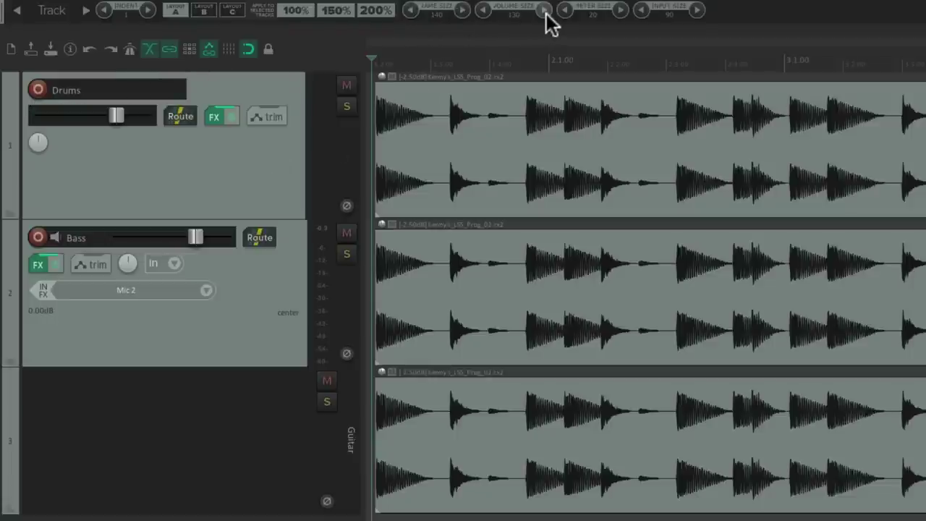
{"action": "left_click", "coordinate": [483, 11]}
{"action": "left_click", "coordinate": [544, 11]}
{"action": "left_click", "coordinate": [544, 10]}
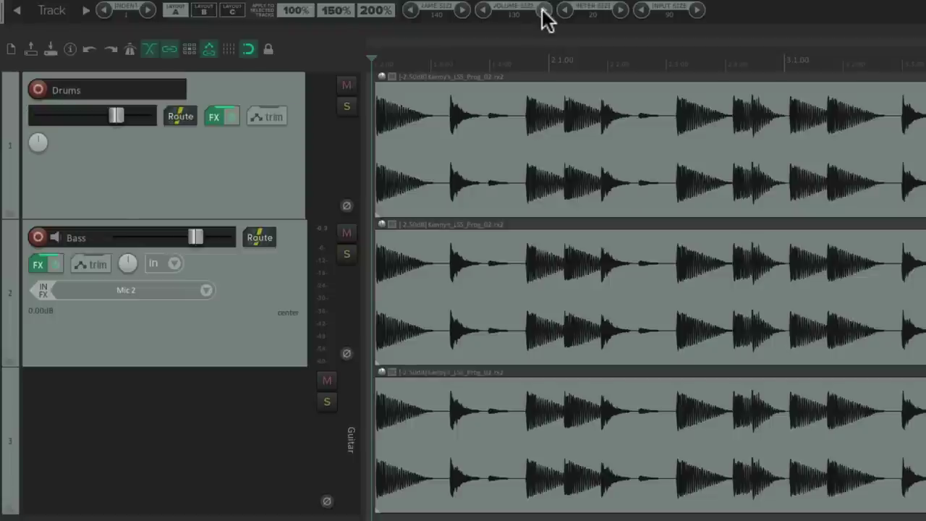
- Try smaller and larger METER SIZE values for Layout A
{"action": "left_click", "coordinate": [563, 10]}
{"action": "left_click", "coordinate": [618, 10]}
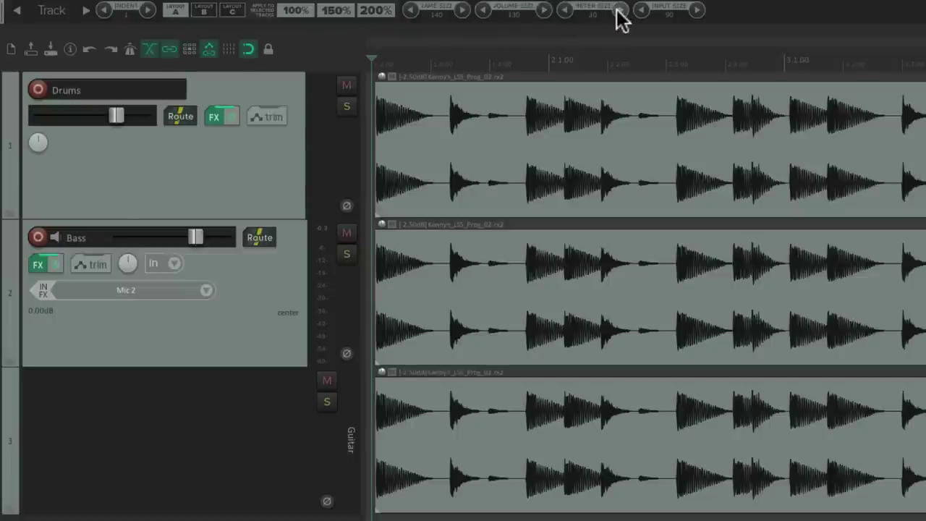
{"action": "left_click", "coordinate": [617, 10]}
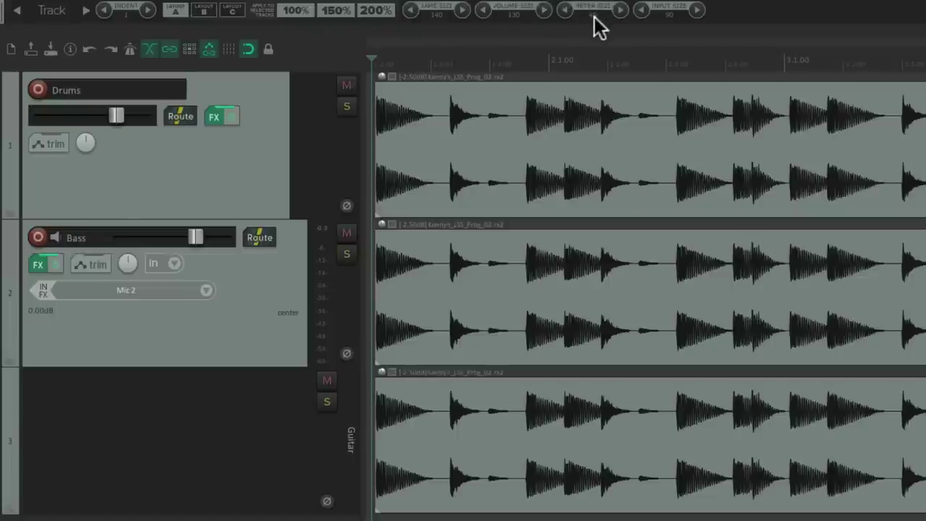
- Show Layout C, set its METER SIZE to 80, and try different INPUT SIZE values for it
{"action": "left_click", "coordinate": [205, 10]}
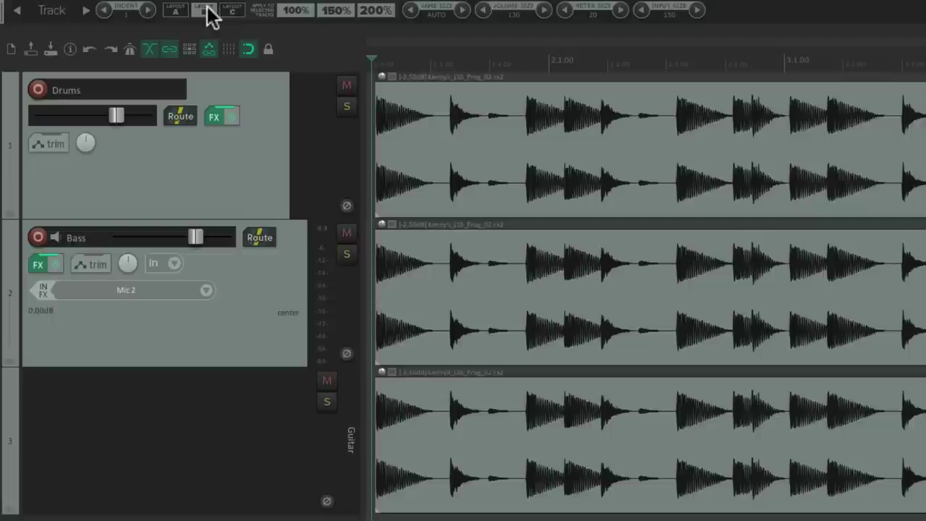
{"action": "left_click", "coordinate": [233, 10]}
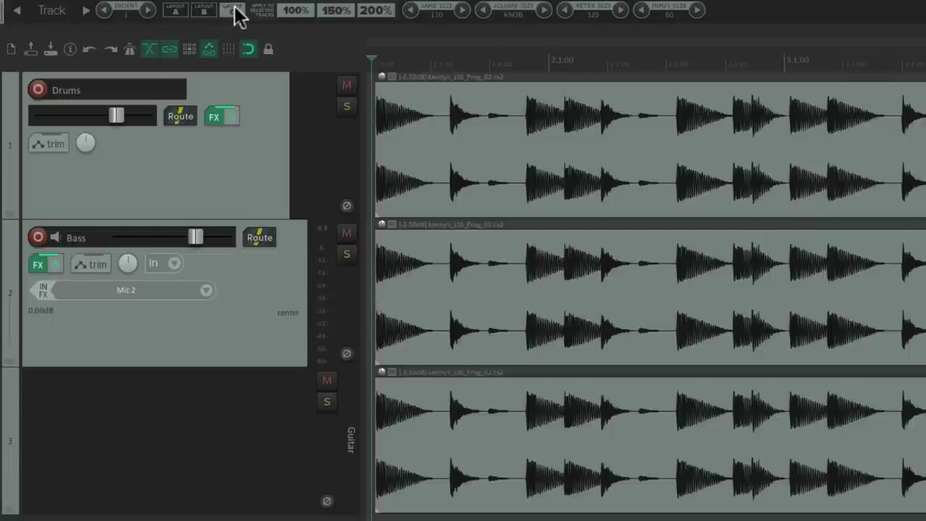
{"action": "left_click", "coordinate": [564, 10]}
{"action": "left_click", "coordinate": [566, 10]}
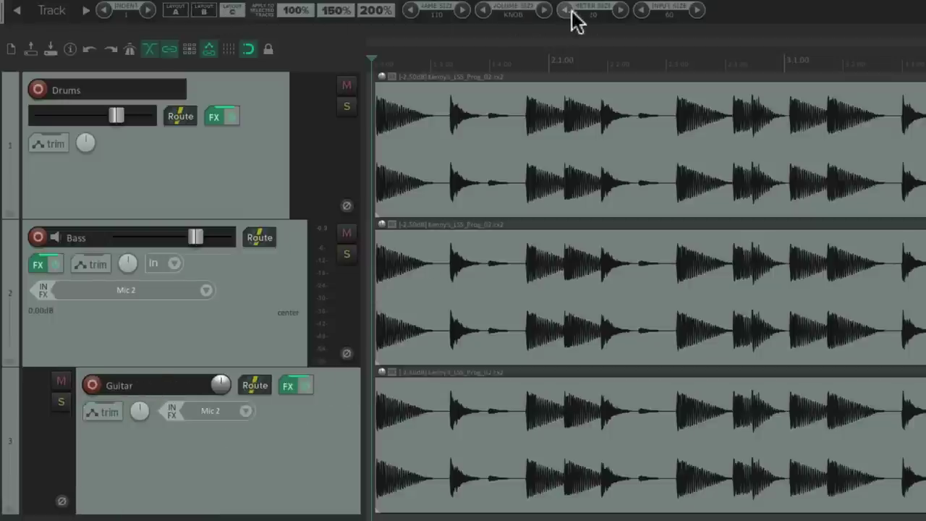
{"action": "left_click", "coordinate": [620, 10]}
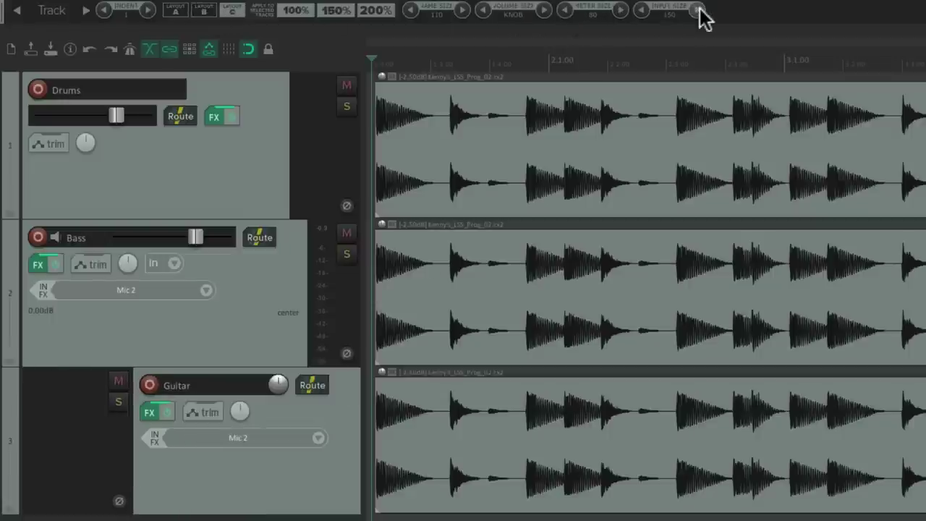
{"action": "left_click", "coordinate": [646, 10]}
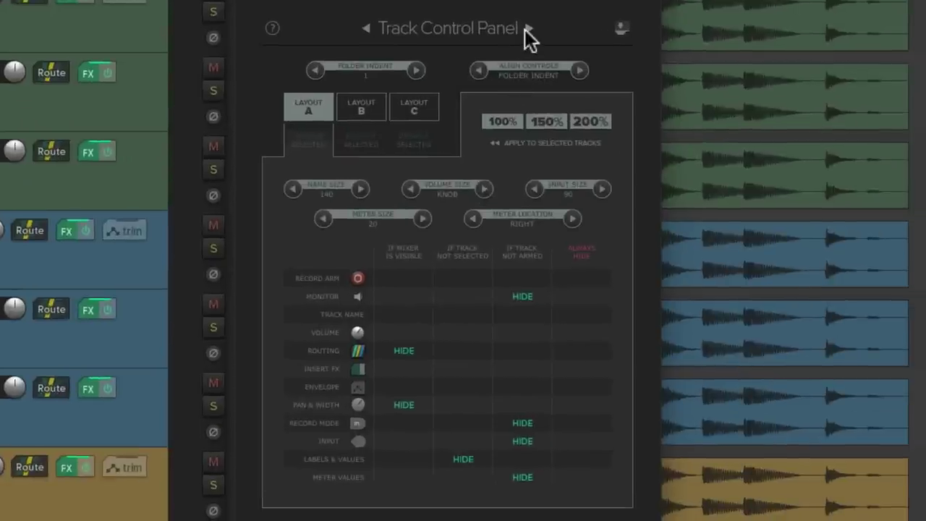
- Look through the theme adjuster's Mixer Control Panel, Custom Colors, and Envelopes and Transport pages
{"action": "left_click", "coordinate": [526, 29]}
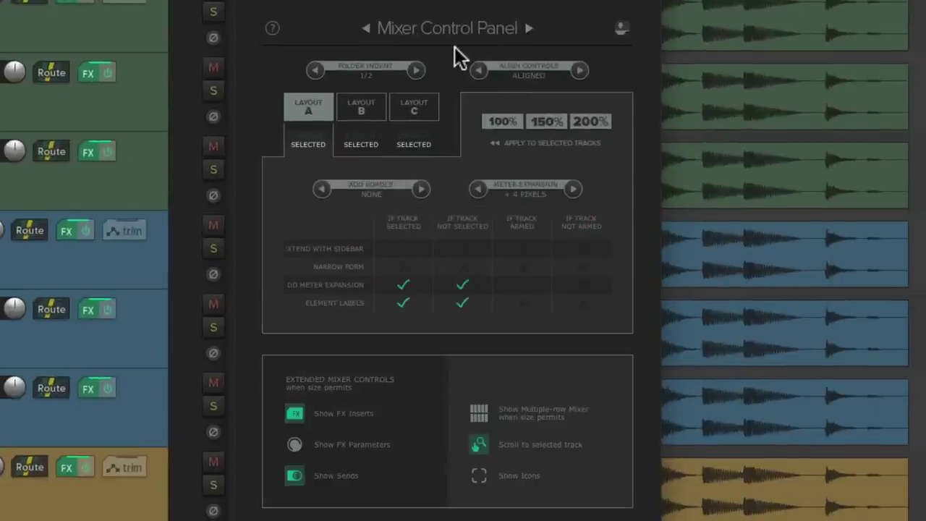
{"action": "left_click", "coordinate": [528, 28]}
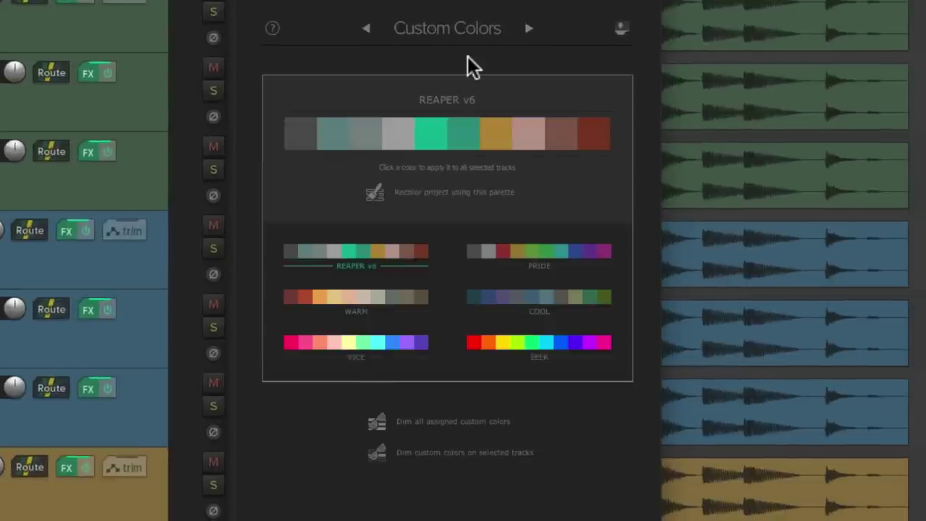
{"action": "left_click", "coordinate": [529, 28]}
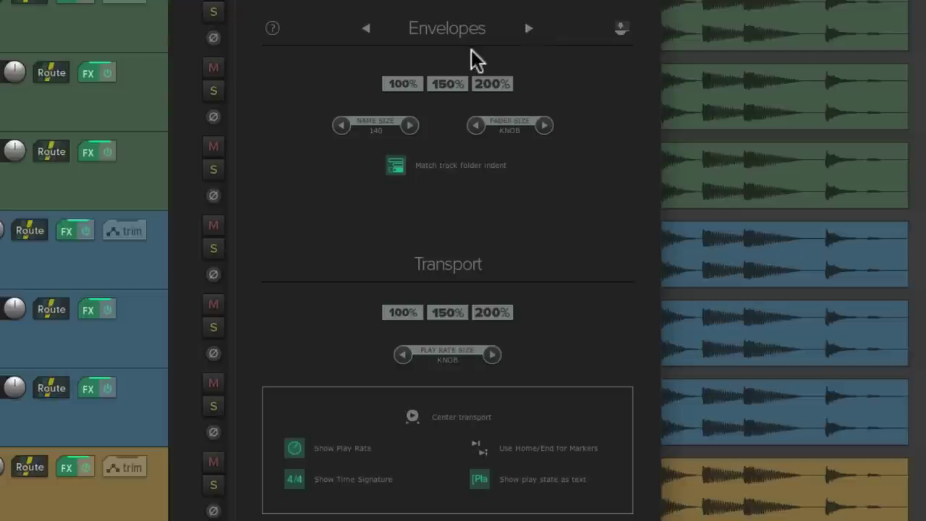
{"action": "left_click", "coordinate": [530, 28]}
{"action": "left_click", "coordinate": [530, 28]}
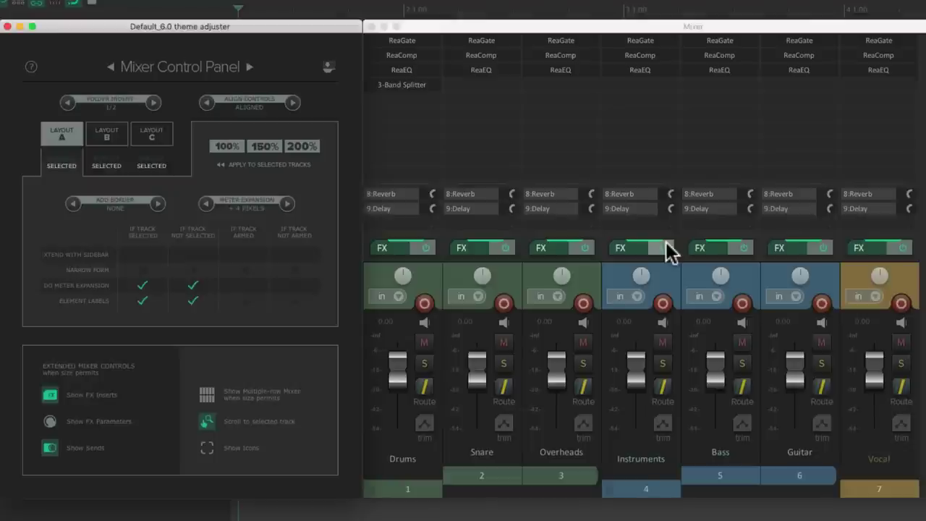
- Compare the Layout A, B and C settings for the mixer and track control panels, ending on the mixer's Layout A
{"action": "left_click", "coordinate": [106, 138]}
{"action": "left_click", "coordinate": [155, 132]}
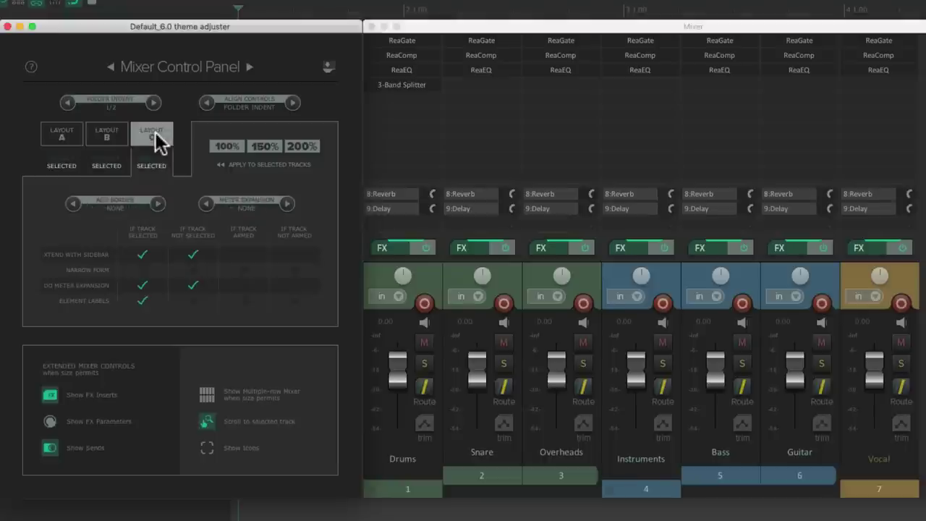
{"action": "left_click", "coordinate": [112, 65]}
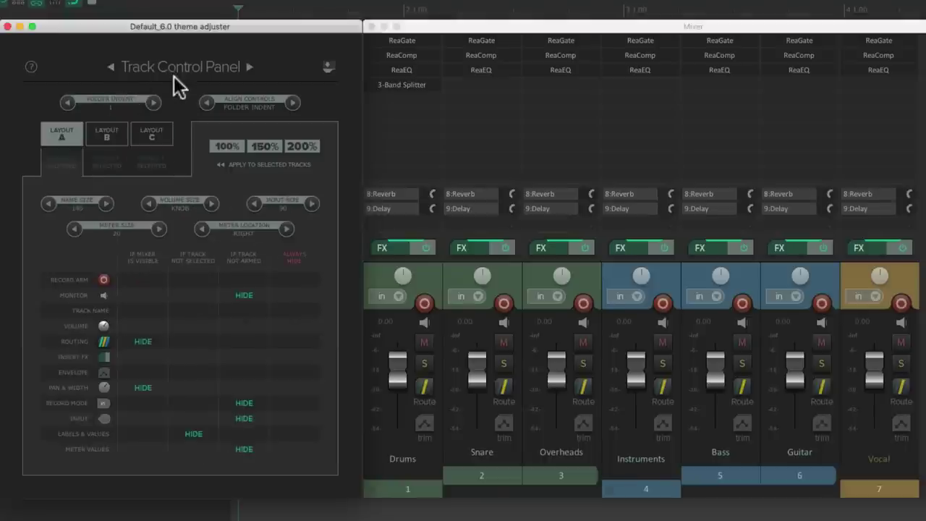
{"action": "left_click", "coordinate": [97, 134]}
{"action": "left_click", "coordinate": [145, 134]}
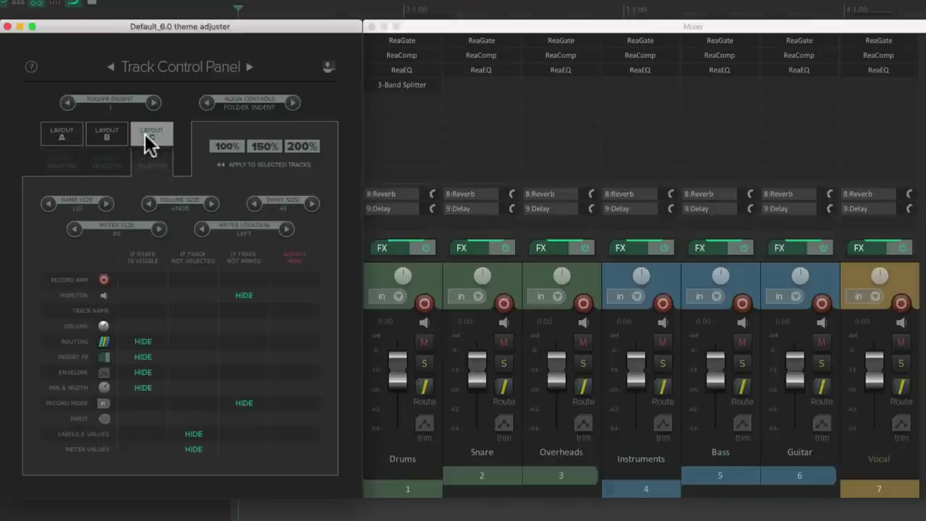
{"action": "left_click", "coordinate": [249, 66]}
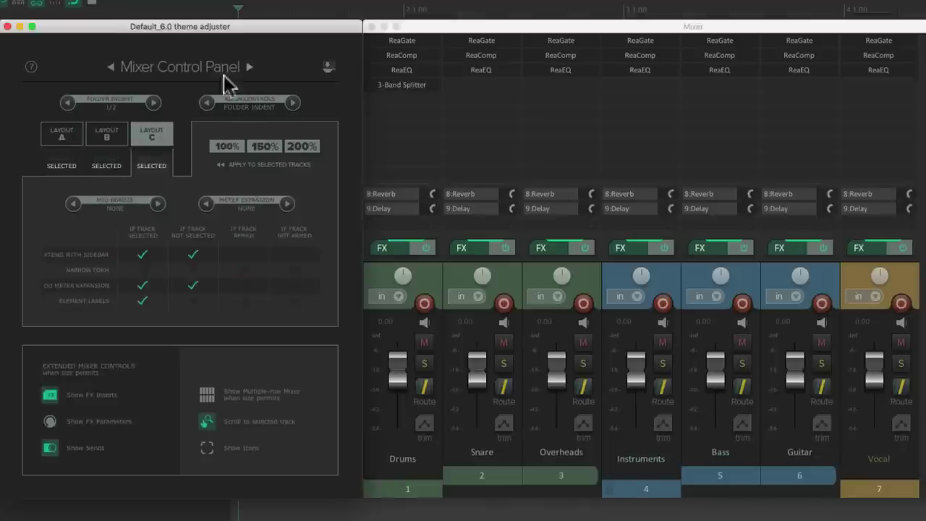
{"action": "left_click", "coordinate": [79, 140]}
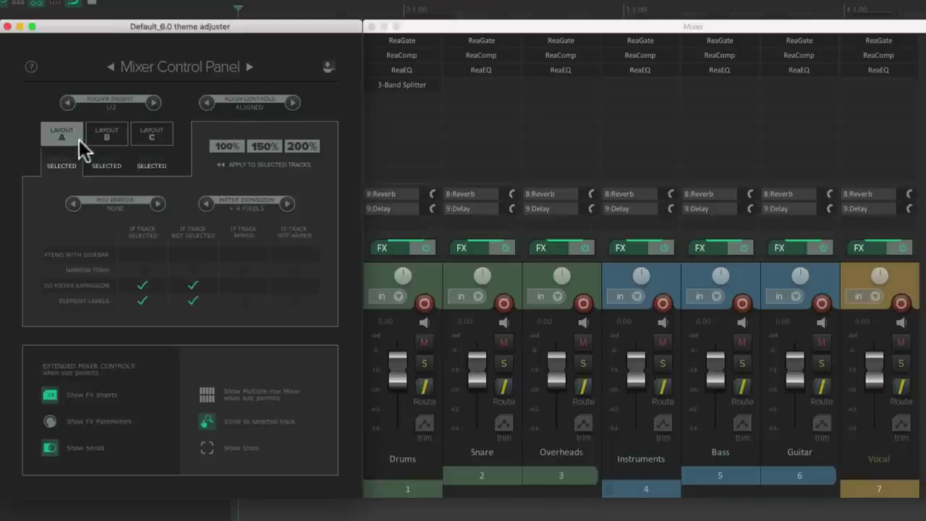
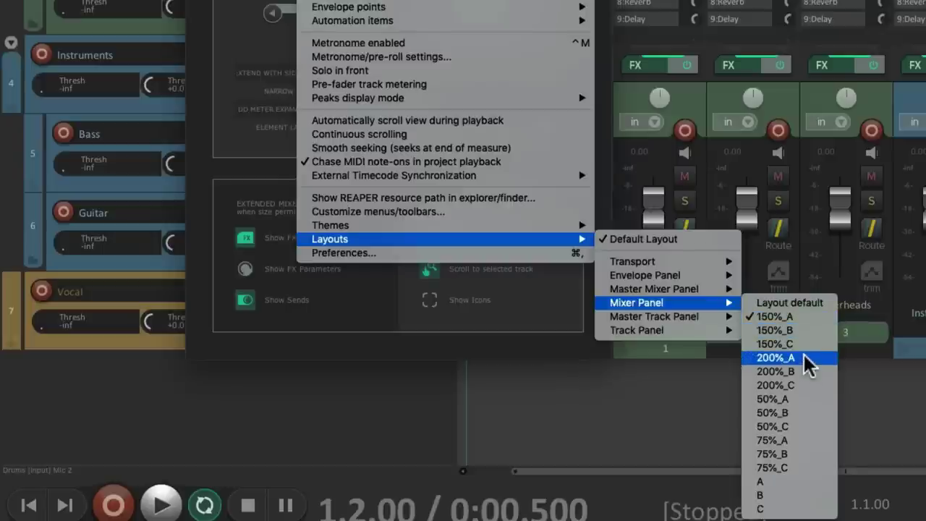
- Try the 200%_A and A layouts for the mixer panel, and return it to 150%_A
{"action": "left_click", "coordinate": [805, 357]}
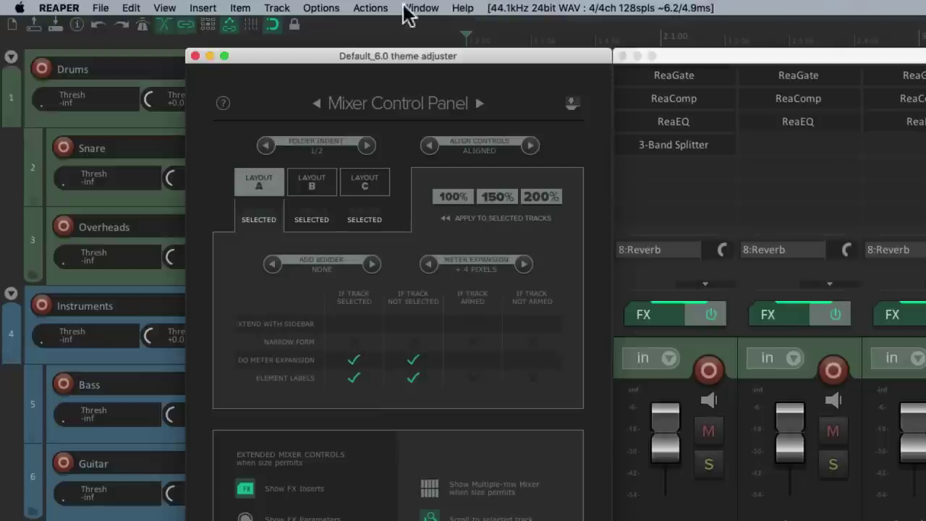
{"action": "left_click", "coordinate": [316, 10]}
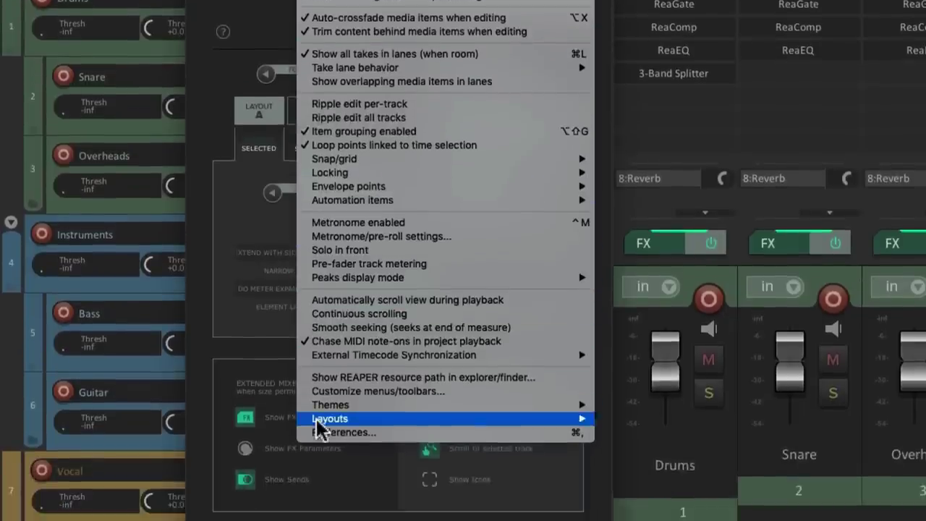
{"action": "mouse_move", "coordinate": [526, 449]}
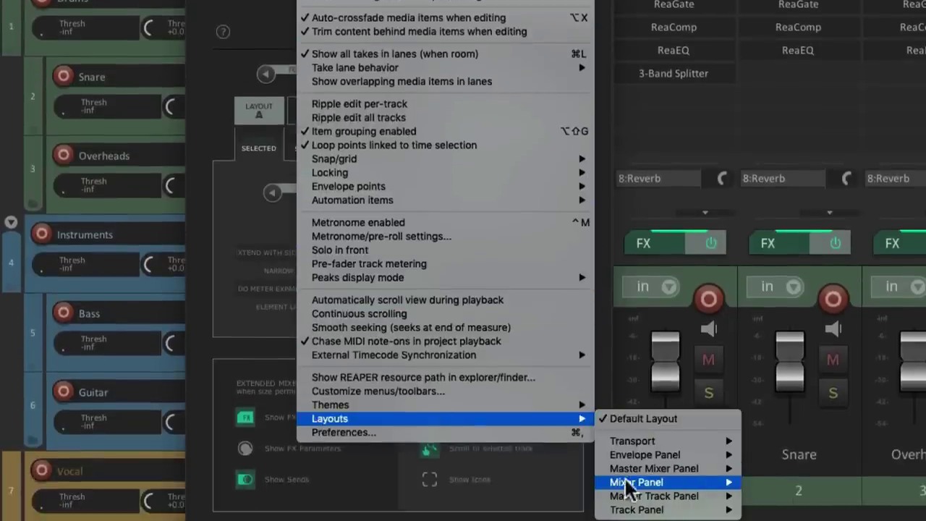
{"action": "mouse_move", "coordinate": [622, 517]}
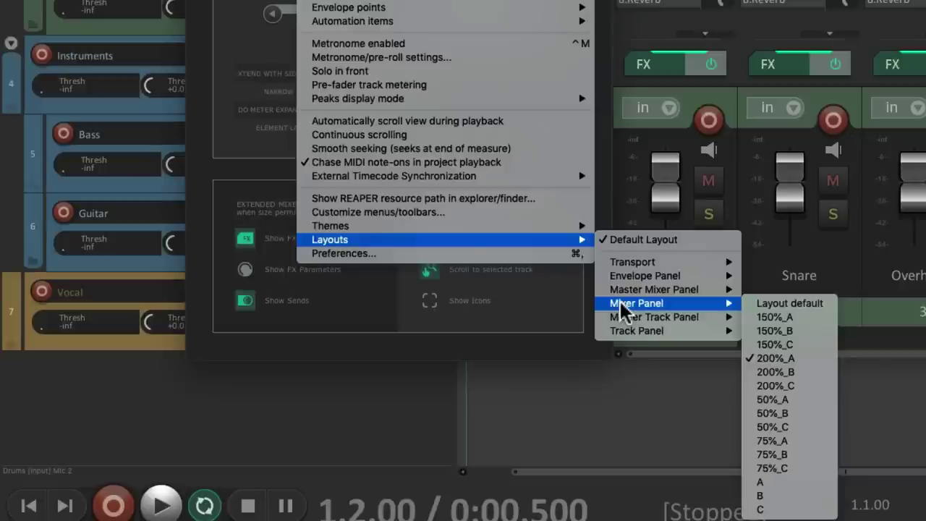
{"action": "left_click", "coordinate": [826, 482]}
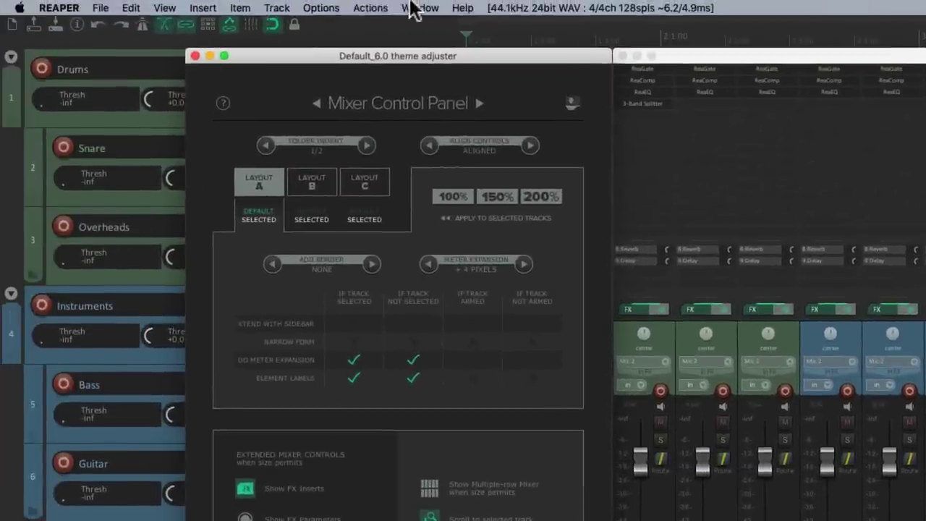
{"action": "left_click", "coordinate": [329, 8]}
{"action": "mouse_move", "coordinate": [554, 447]}
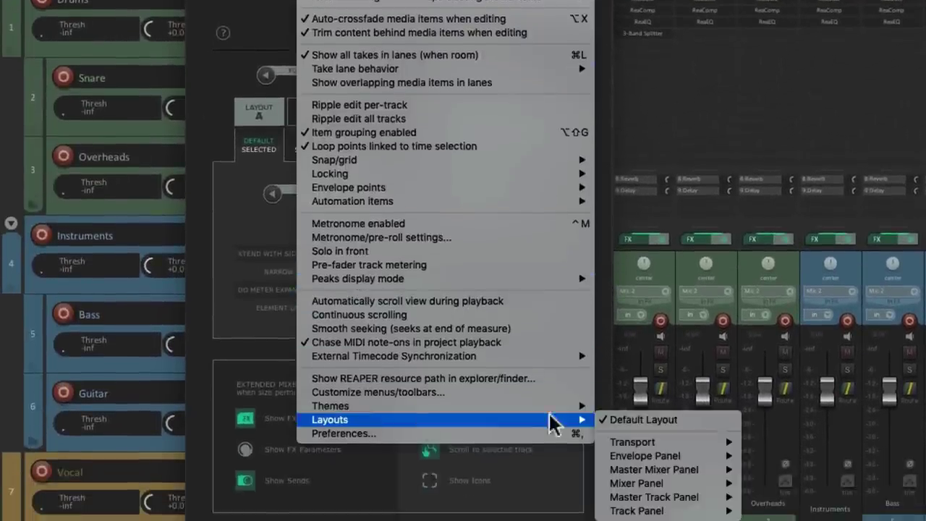
{"action": "mouse_move", "coordinate": [621, 508]}
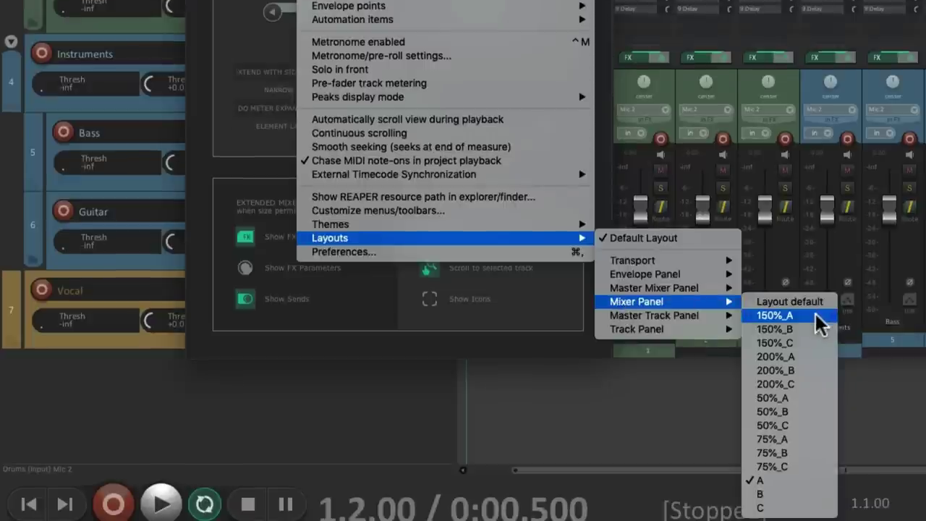
{"action": "left_click", "coordinate": [820, 318]}
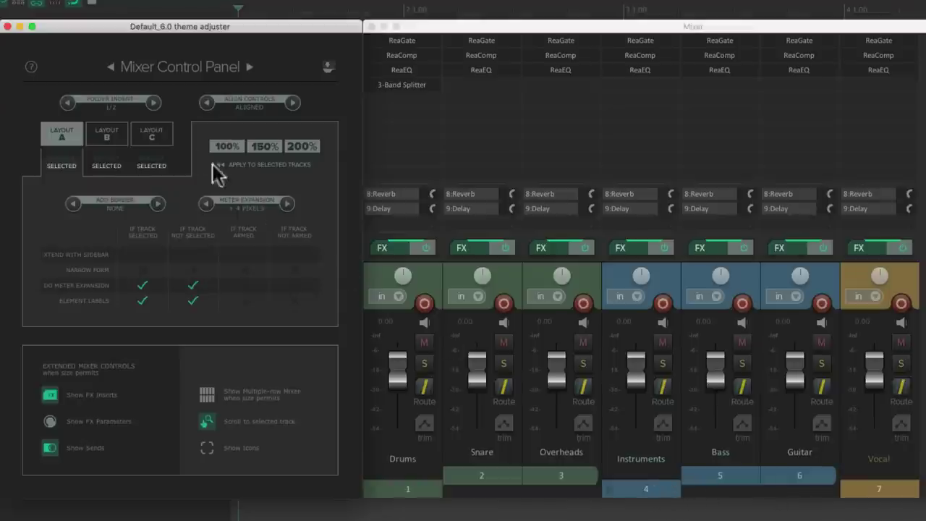
- Try mixer FOLDER INDENT values from 2 down to NONE, and return the setting to 1/2
{"action": "left_click", "coordinate": [155, 102]}
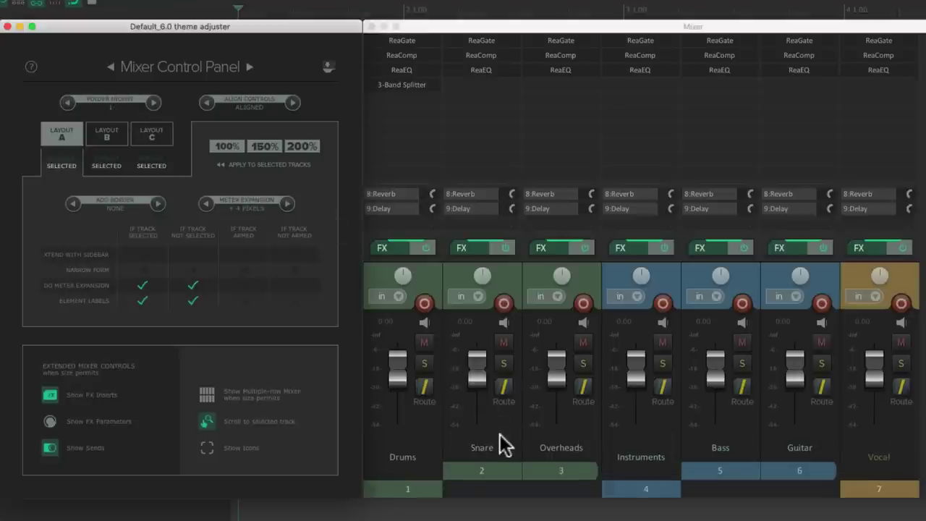
{"action": "left_click", "coordinate": [154, 103]}
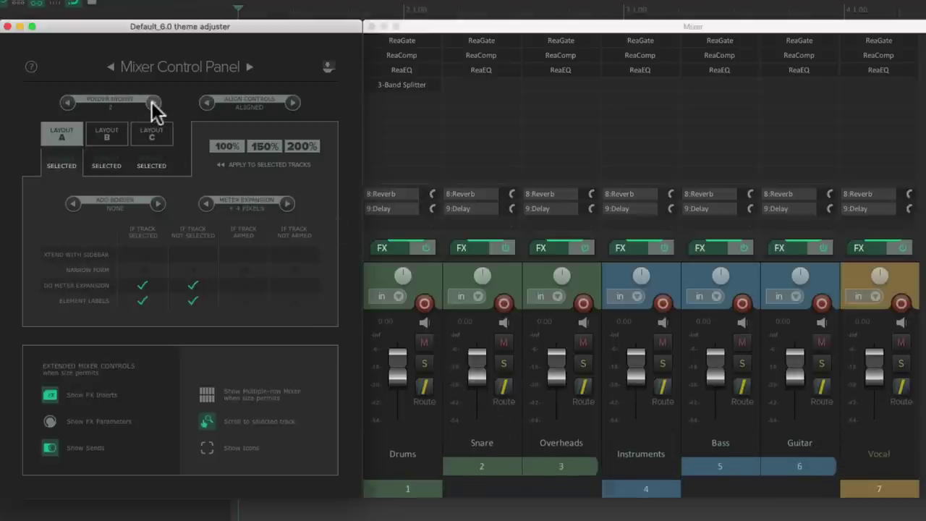
{"action": "left_click", "coordinate": [153, 103]}
{"action": "left_click", "coordinate": [65, 102]}
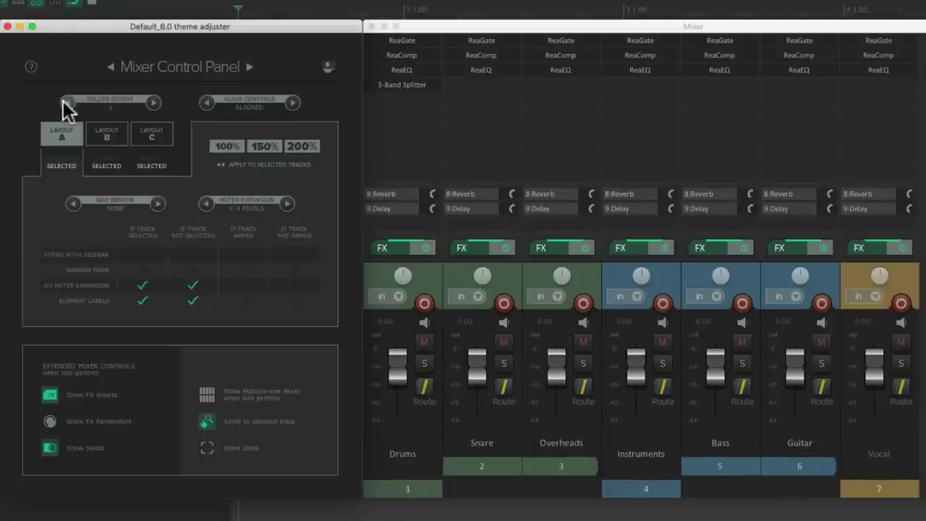
{"action": "left_click", "coordinate": [65, 103]}
{"action": "left_click", "coordinate": [65, 103]}
{"action": "left_click", "coordinate": [65, 103]}
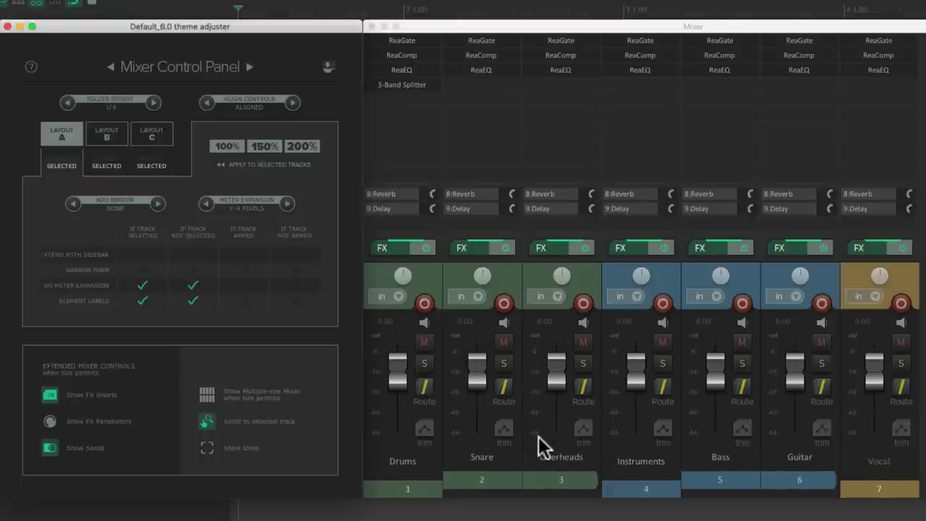
{"action": "left_click", "coordinate": [71, 103]}
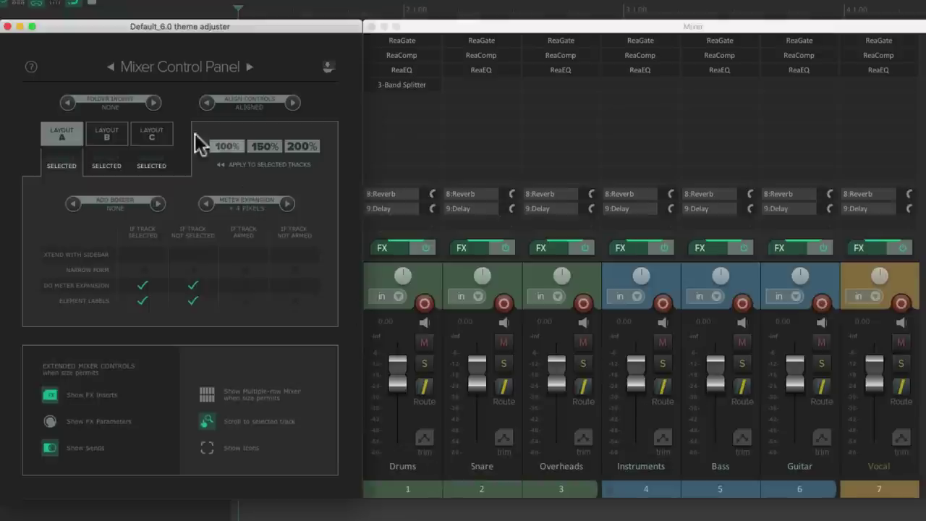
{"action": "left_click", "coordinate": [154, 103]}
{"action": "left_click", "coordinate": [154, 103]}
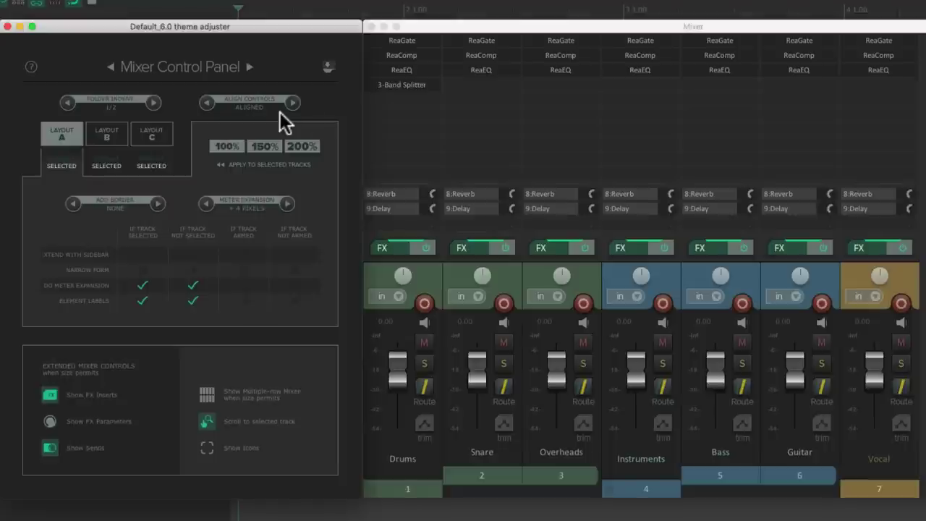
- Test the Drums fader in the mixer, reset it, and set the mixer's ALIGN CONTROLS to FOLDER INDENT
{"action": "left_click_drag", "start_coordinate": [398, 376], "coordinate": [401, 419]}
{"action": "double_click", "coordinate": [396, 409]}
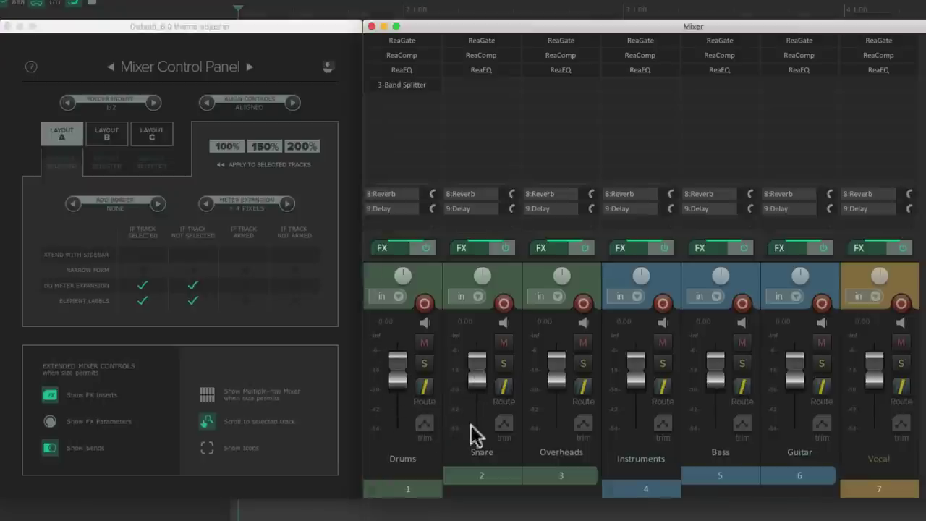
{"action": "left_click", "coordinate": [210, 105]}
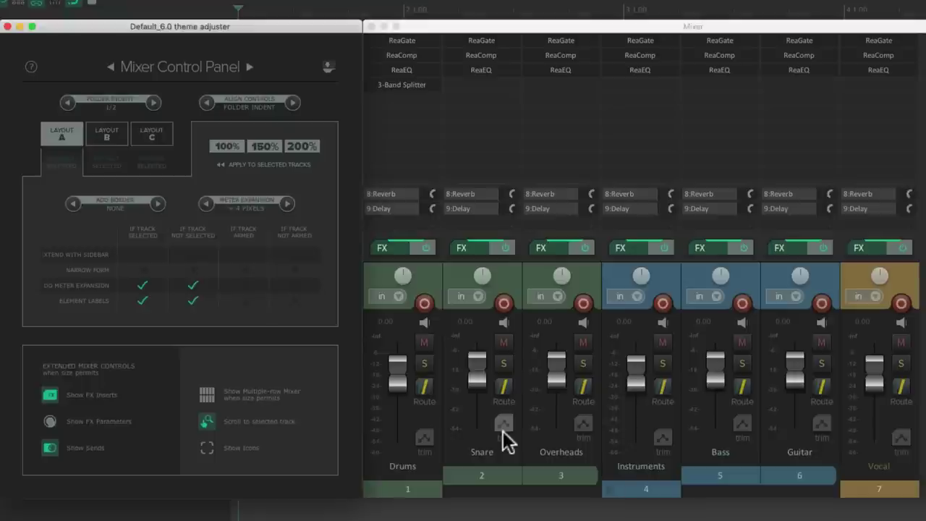
- Set the mixer's ALIGN CONTROLS to ALIGNED
{"action": "left_click", "coordinate": [293, 103]}
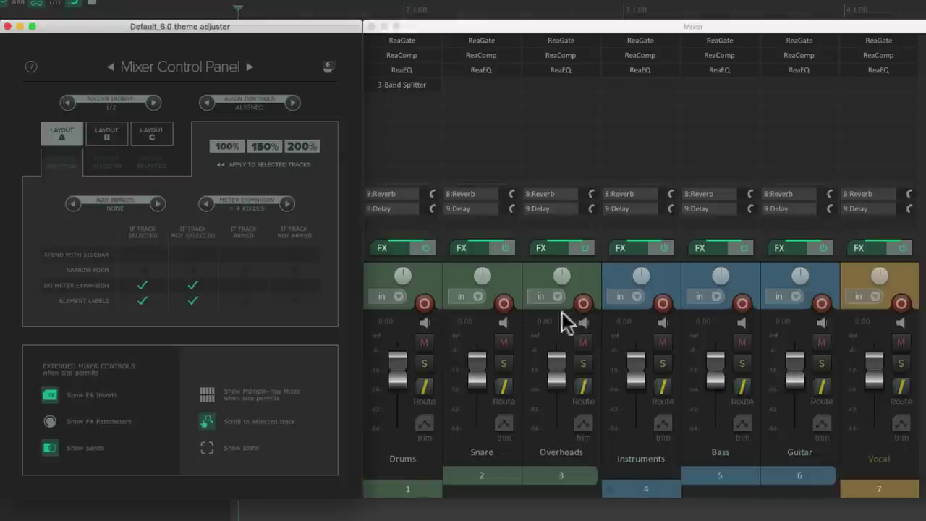
- Try the mixer's ADD BORDER options LEFT EDGE, RIGHT EDGE, AROUND FOLDERS and ROOT FOLDERS, comparing folder indents, and return the border to NONE
{"action": "left_click", "coordinate": [153, 203]}
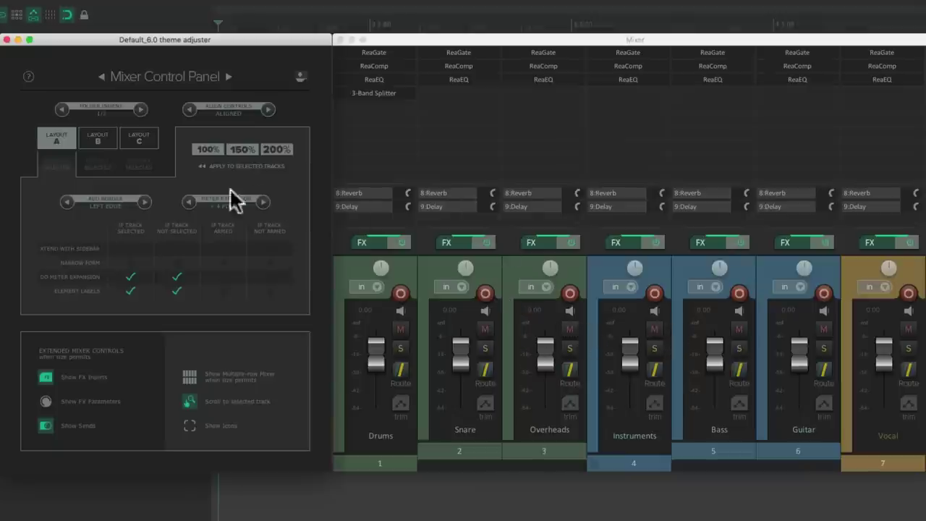
{"action": "left_click", "coordinate": [145, 203]}
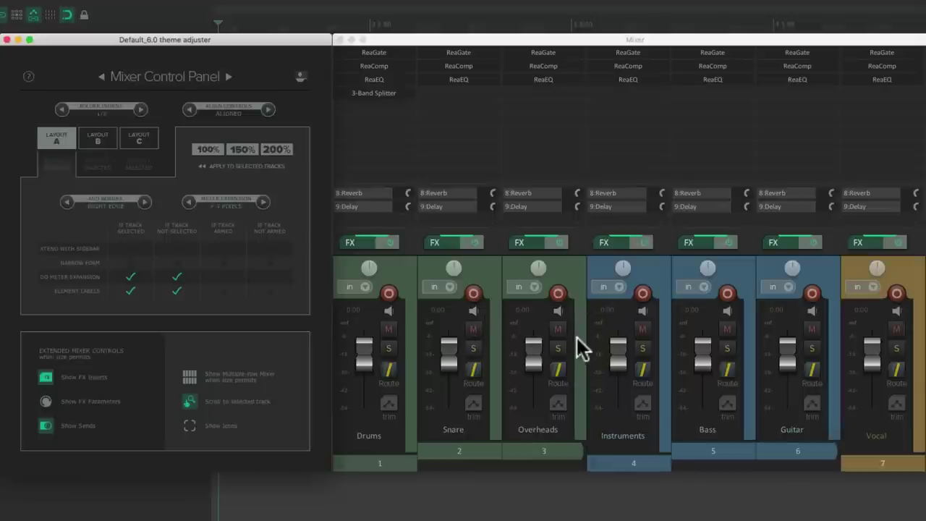
{"action": "left_click", "coordinate": [145, 203]}
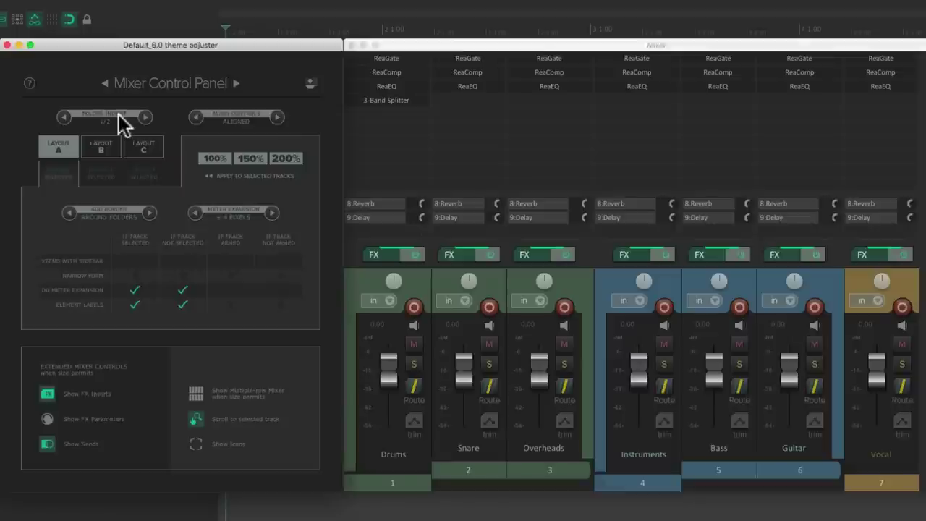
{"action": "left_click", "coordinate": [63, 117]}
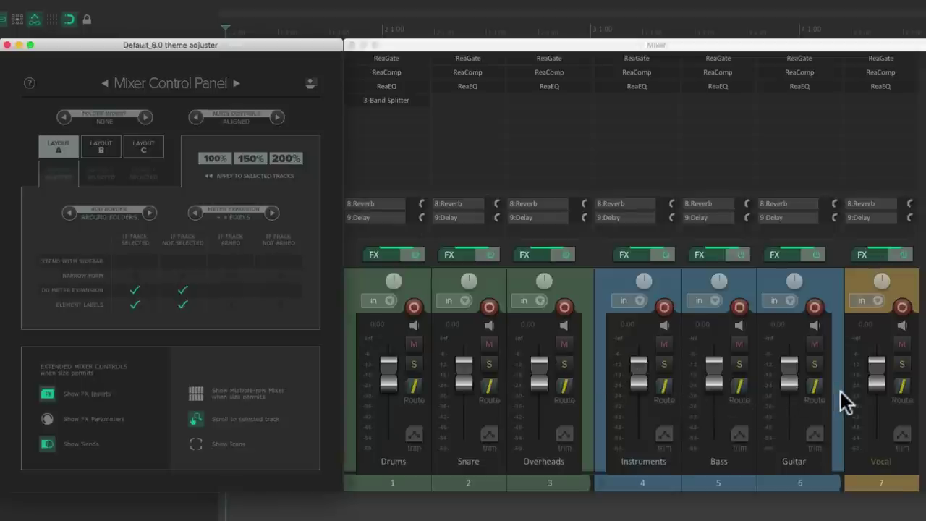
{"action": "left_click", "coordinate": [144, 118]}
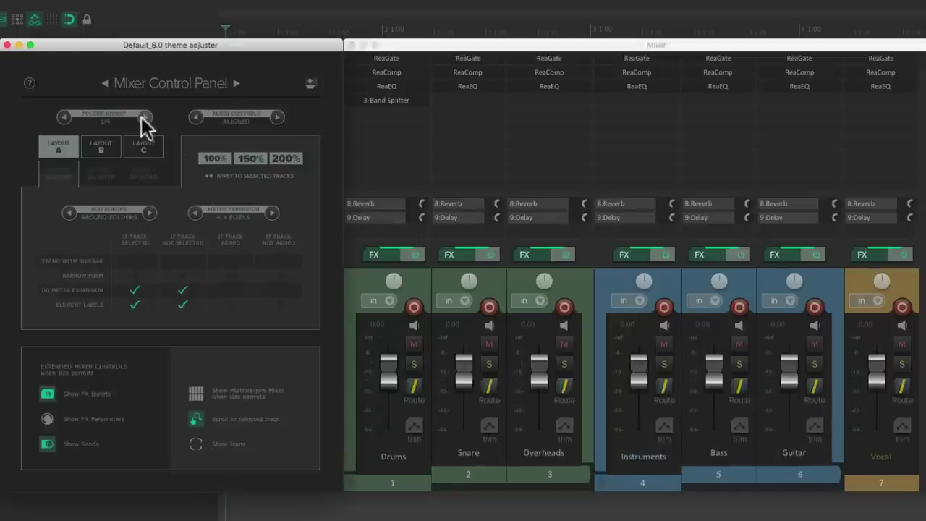
{"action": "left_click", "coordinate": [70, 213]}
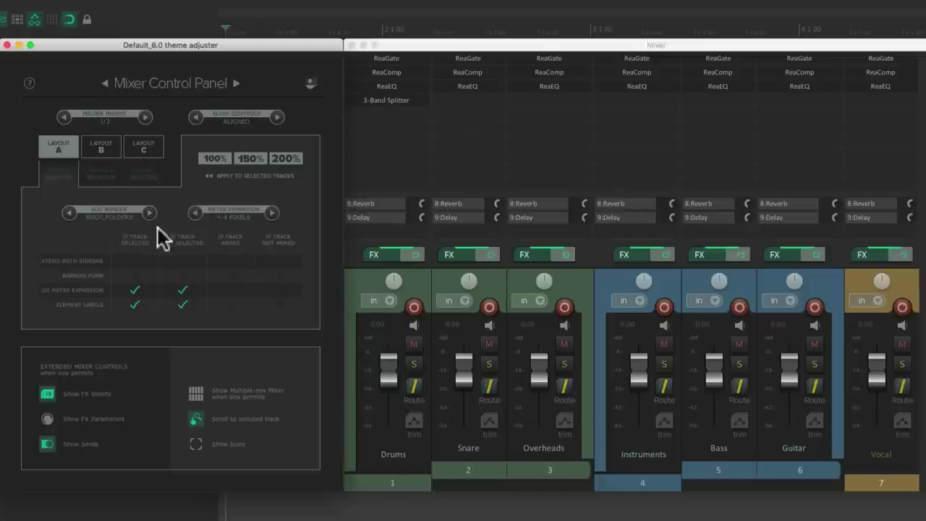
{"action": "left_click", "coordinate": [66, 215]}
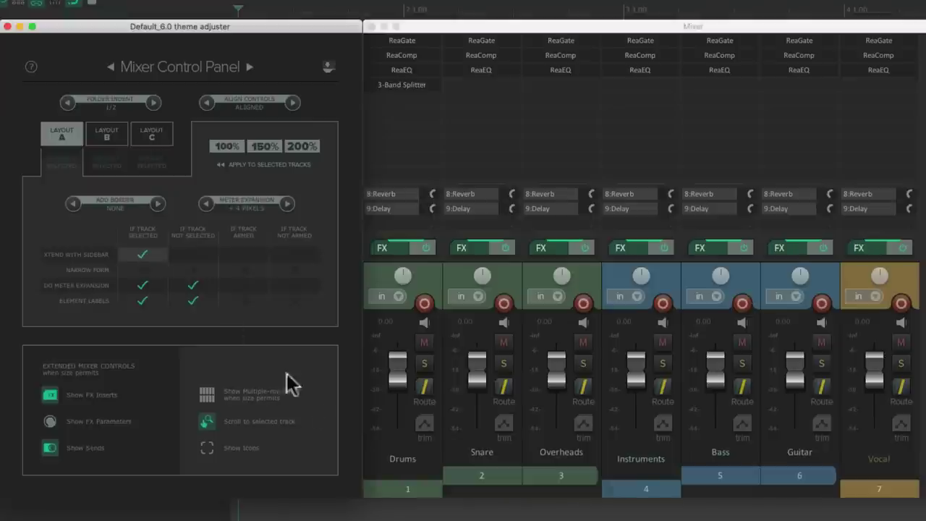
- Test EXTEND WITH SIDEBAR for selected and unselected tracks by toggling the Drums track's selection, and clear both settings
{"action": "left_click", "coordinate": [416, 495]}
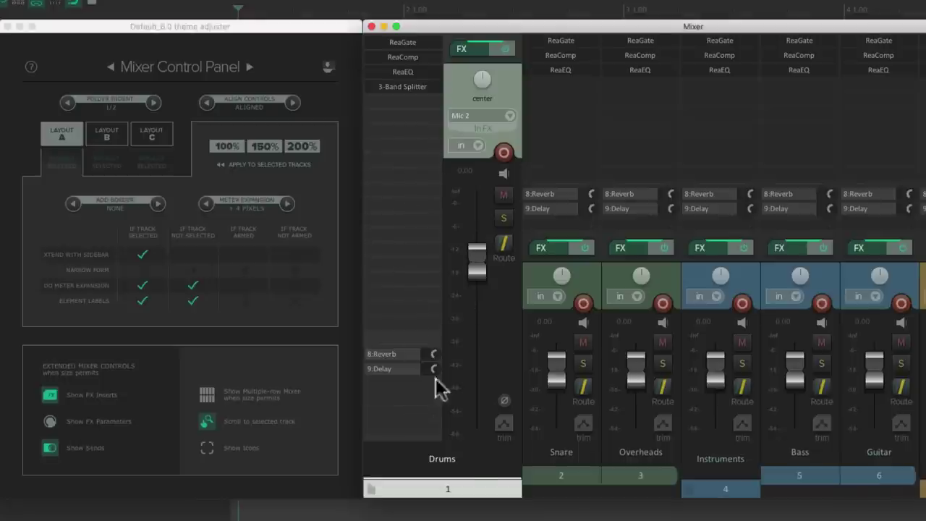
{"action": "left_click", "coordinate": [475, 494]}
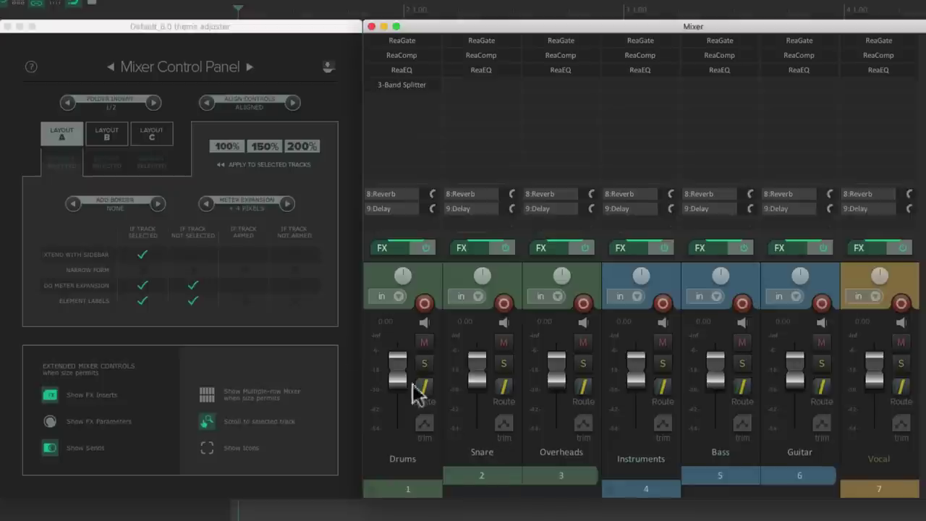
{"action": "left_click", "coordinate": [201, 253]}
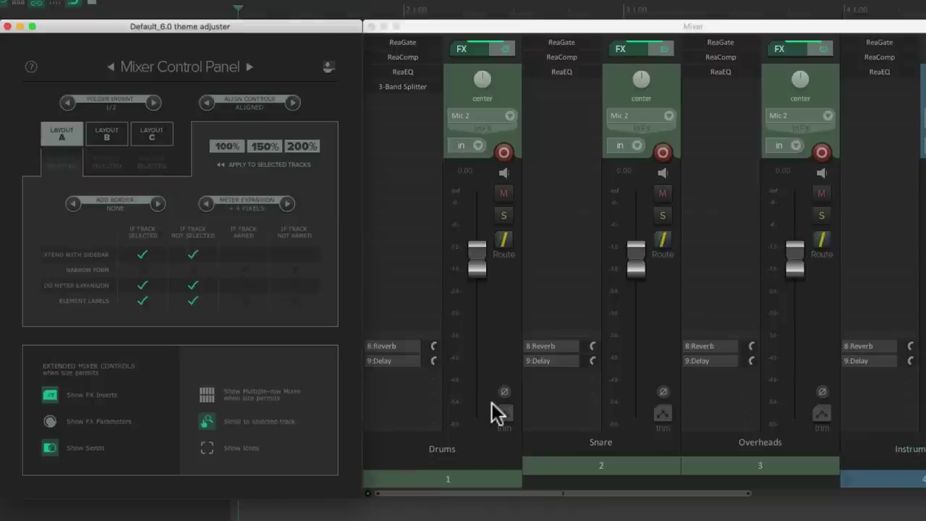
{"action": "left_click", "coordinate": [471, 480]}
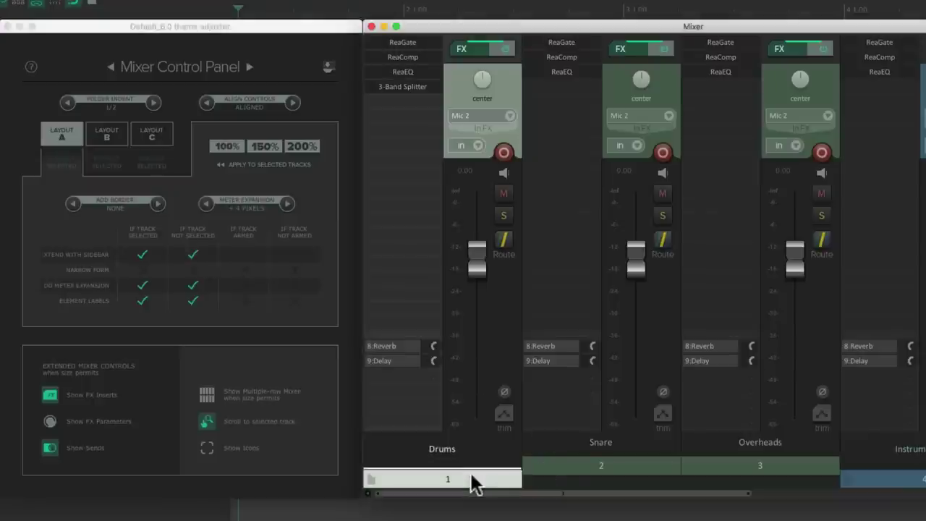
{"action": "left_click", "coordinate": [569, 469], "text": "super"}
{"action": "left_click", "coordinate": [535, 467], "text": "super"}
{"action": "left_click", "coordinate": [491, 478], "text": "super"}
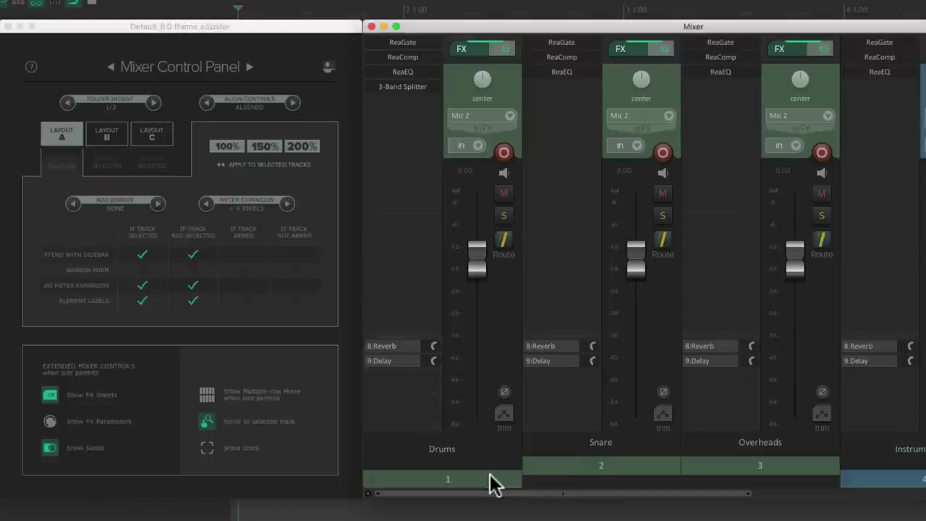
{"action": "left_click", "coordinate": [201, 255]}
{"action": "left_click", "coordinate": [151, 254]}
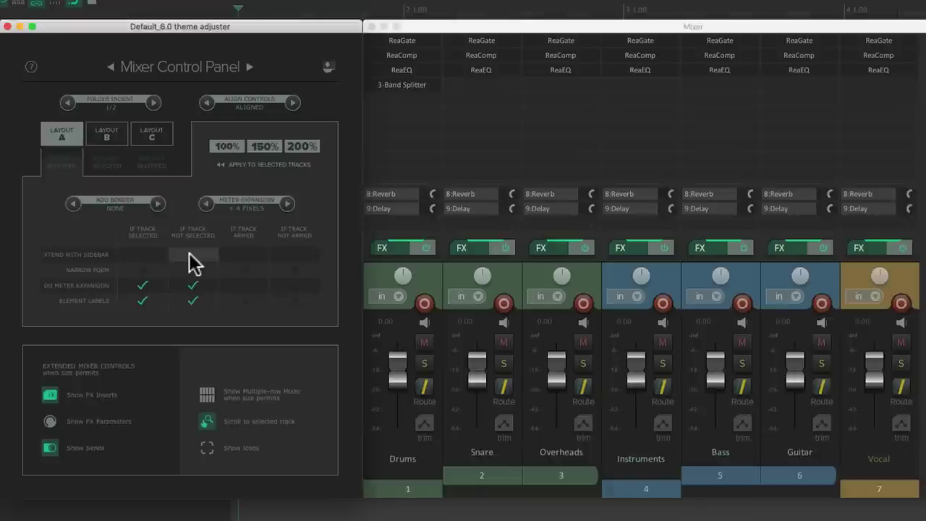
- Test EXTEND WITH SIDEBAR for armed and unarmed tracks by toggling record arm on Drums, and clear both settings
{"action": "left_click", "coordinate": [252, 259]}
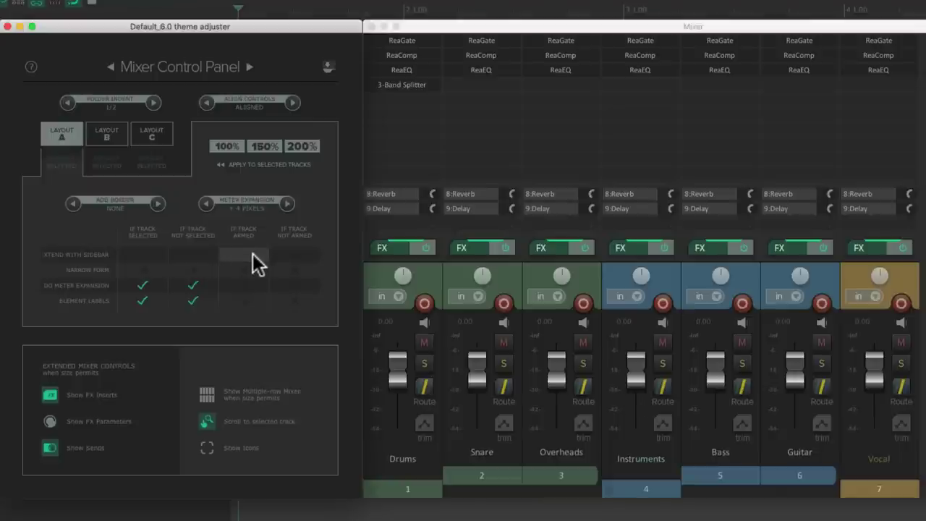
{"action": "left_click", "coordinate": [425, 304]}
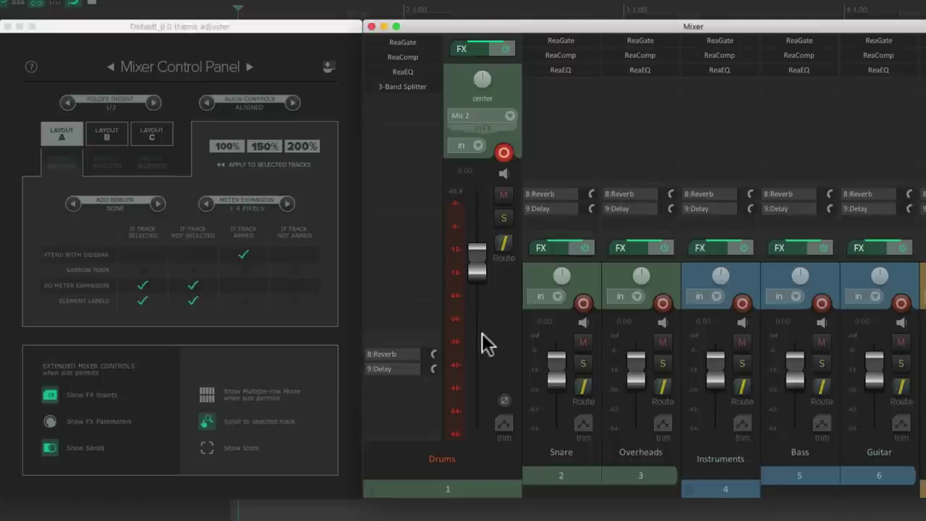
{"action": "left_click", "coordinate": [504, 153]}
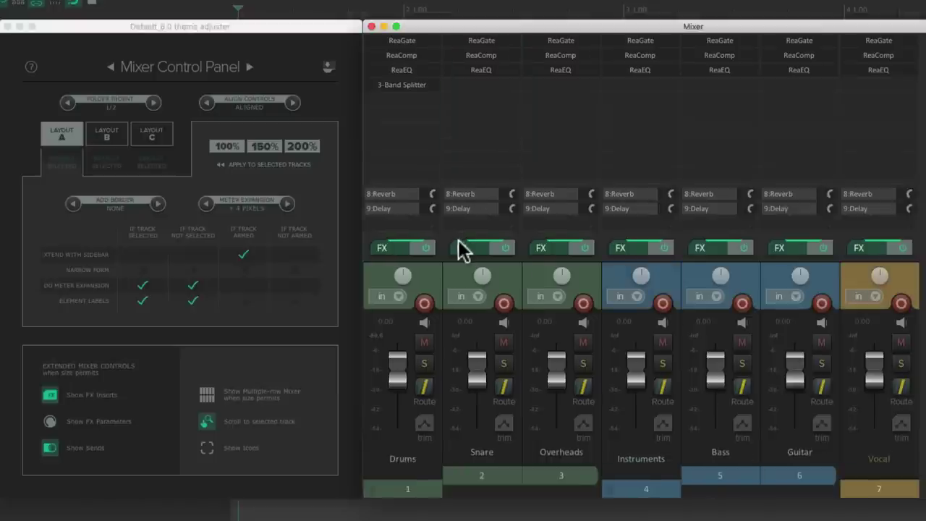
{"action": "left_click", "coordinate": [291, 251]}
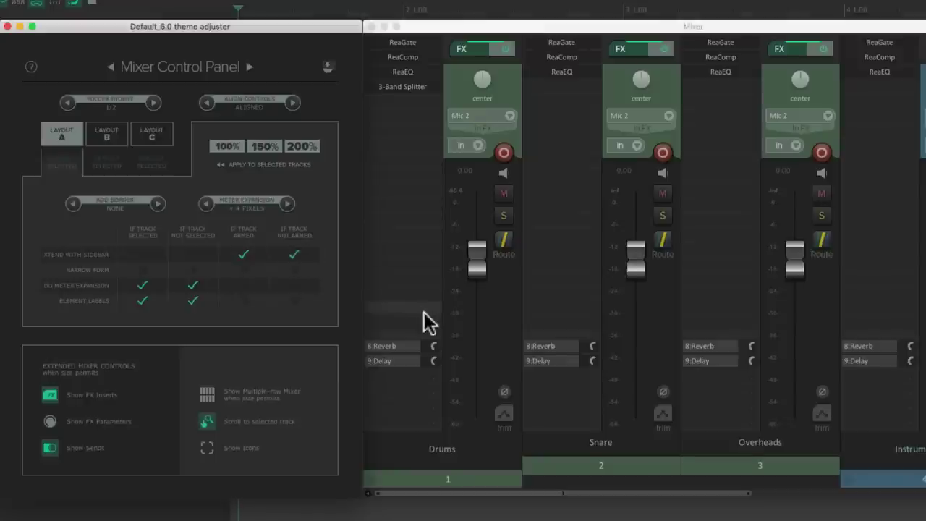
{"action": "left_click", "coordinate": [504, 153]}
{"action": "left_click", "coordinate": [505, 153]}
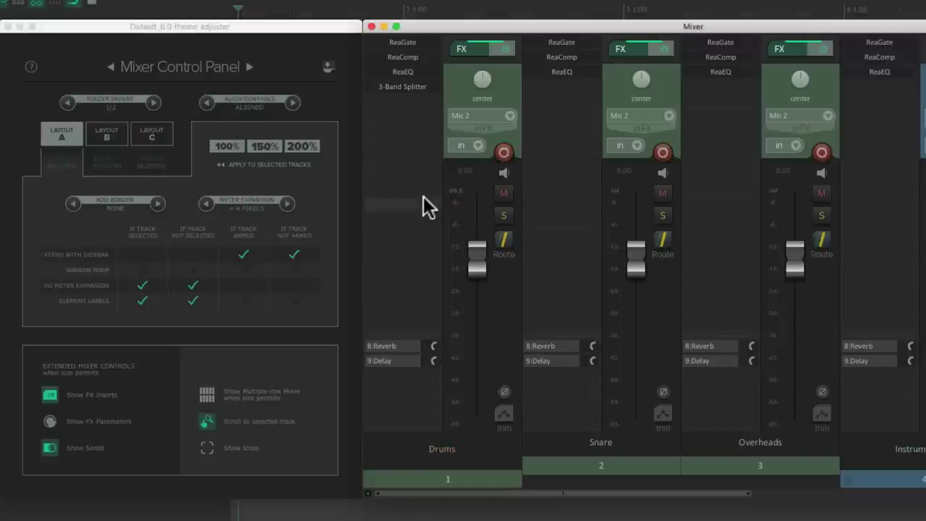
{"action": "left_click", "coordinate": [309, 254]}
{"action": "left_click", "coordinate": [251, 254]}
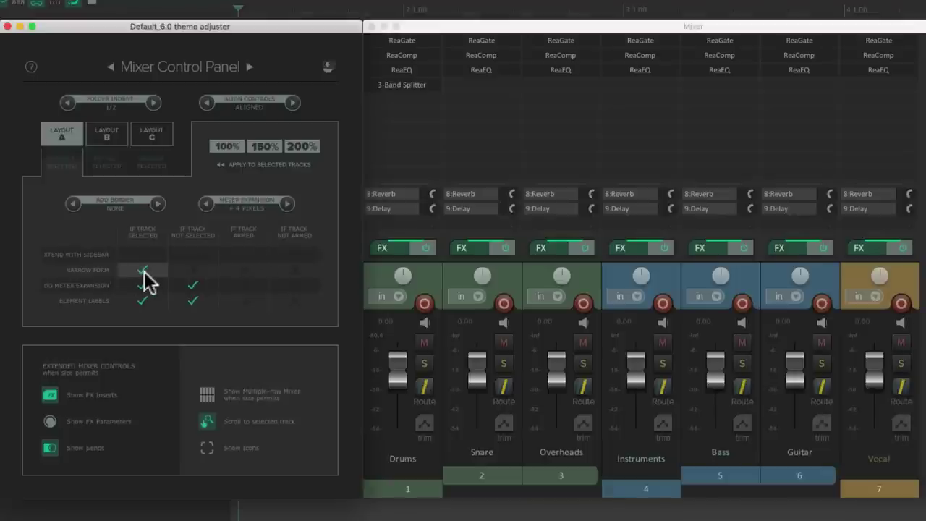
- Test NARROW FORM for selected and unselected tracks by selecting Drums and Snare, and clear both settings
{"action": "left_click", "coordinate": [408, 493]}
{"action": "left_click", "coordinate": [408, 495]}
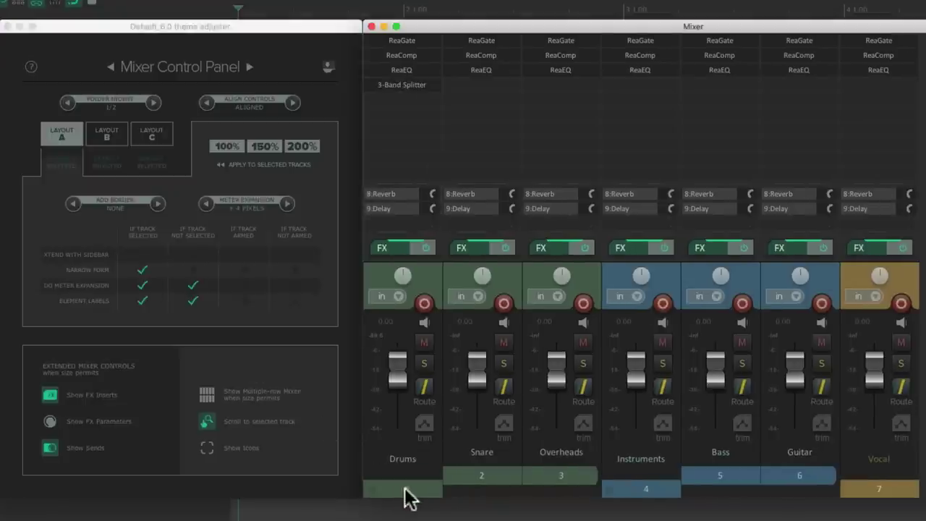
{"action": "left_click", "coordinate": [477, 467]}
{"action": "left_click", "coordinate": [477, 468]}
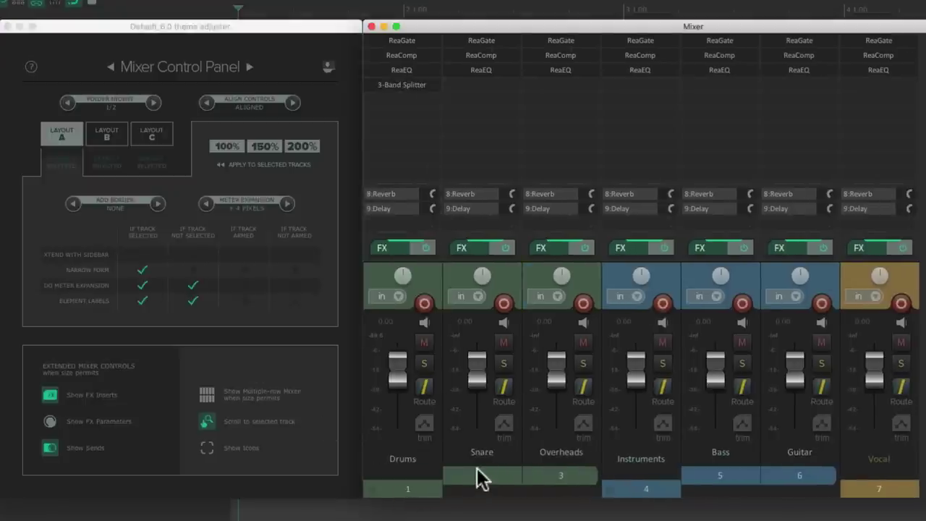
{"action": "left_click", "coordinate": [194, 270]}
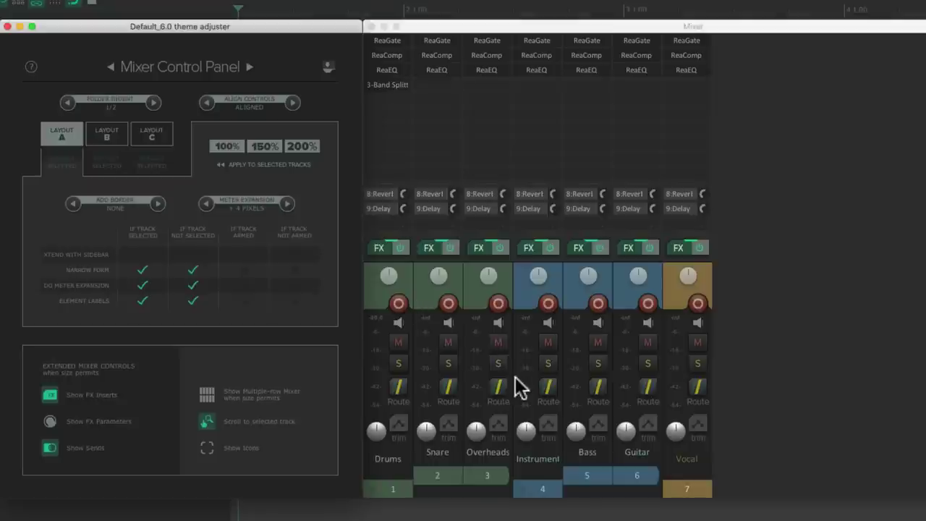
{"action": "left_click", "coordinate": [437, 475]}
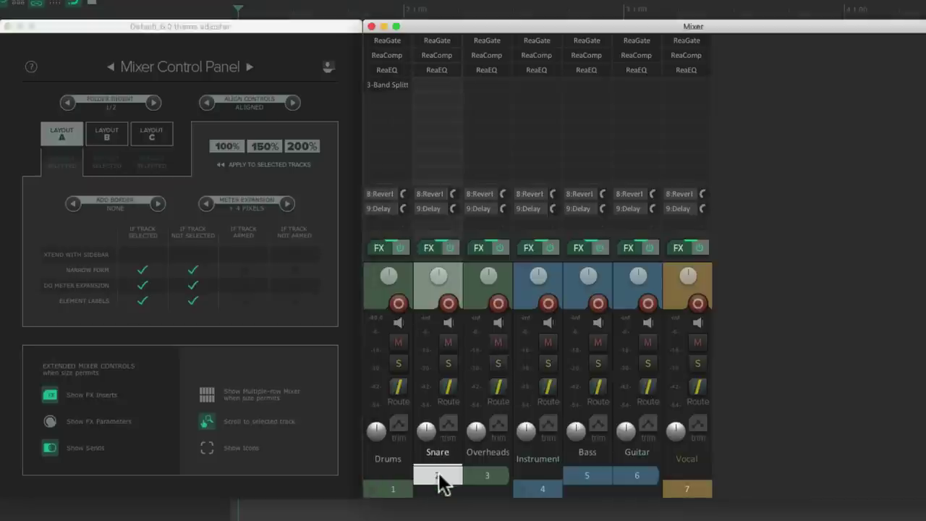
{"action": "left_click", "coordinate": [190, 267]}
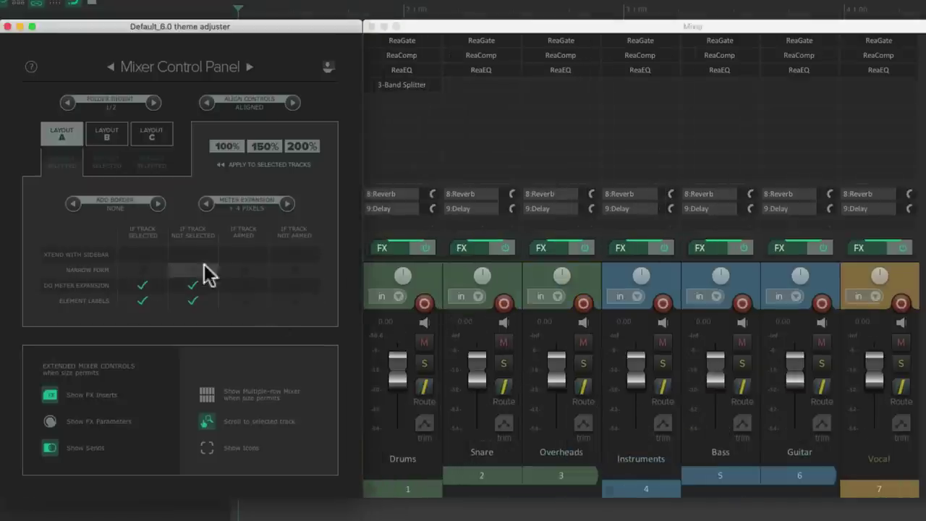
- Try NARROW FORM for armed tracks by arming and disarming Drums, and enable it for unarmed tracks too
{"action": "left_click", "coordinate": [243, 272]}
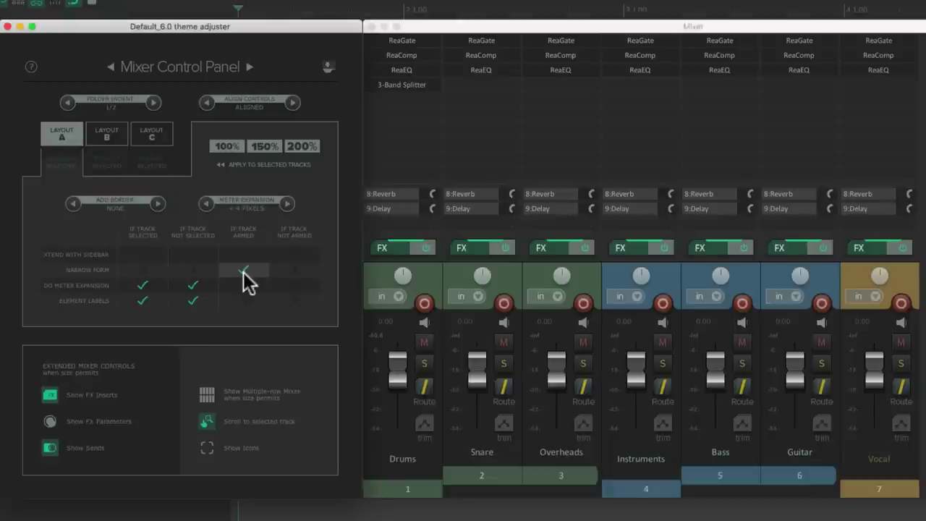
{"action": "left_click", "coordinate": [424, 303]}
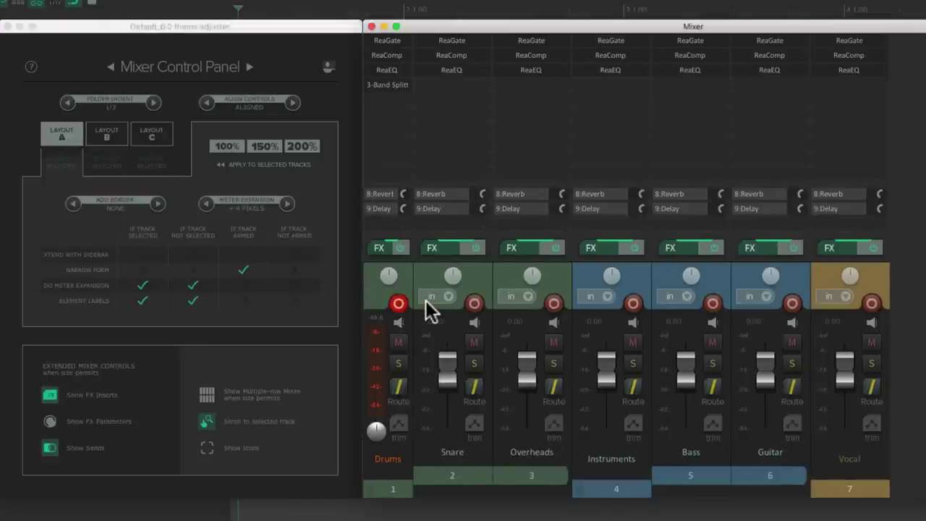
{"action": "left_click", "coordinate": [398, 304]}
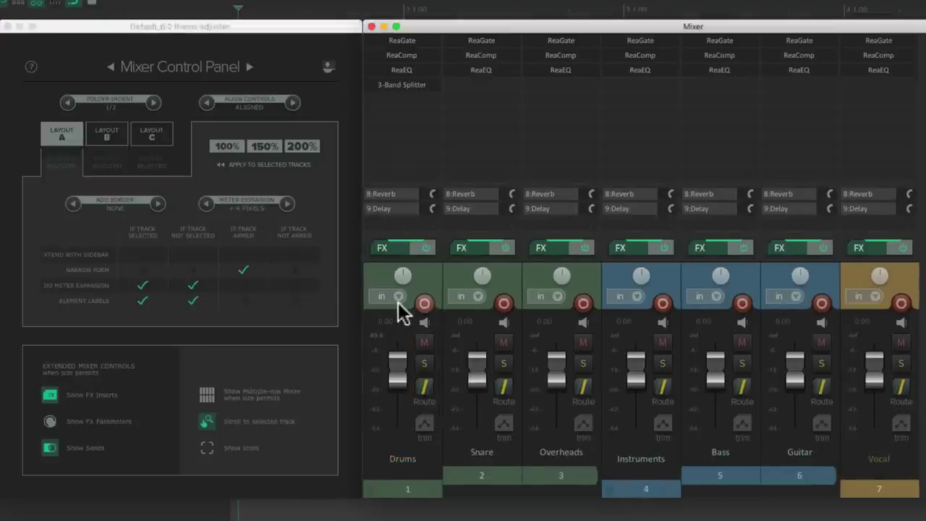
{"action": "left_click", "coordinate": [294, 271]}
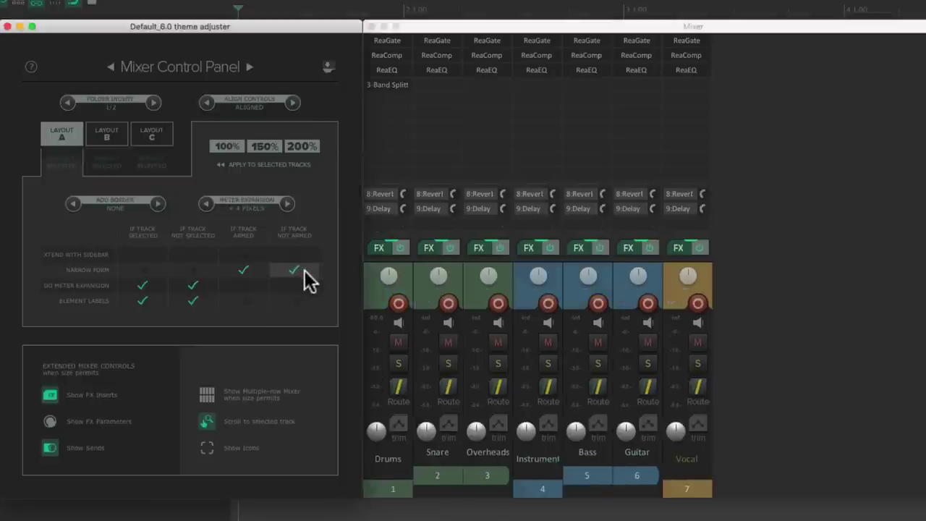
- Combine EXTEND WITH SIDEBAR for armed tracks with NARROW FORM for unarmed ones, test by arming Drums, and clear both settings
{"action": "left_click", "coordinate": [253, 251]}
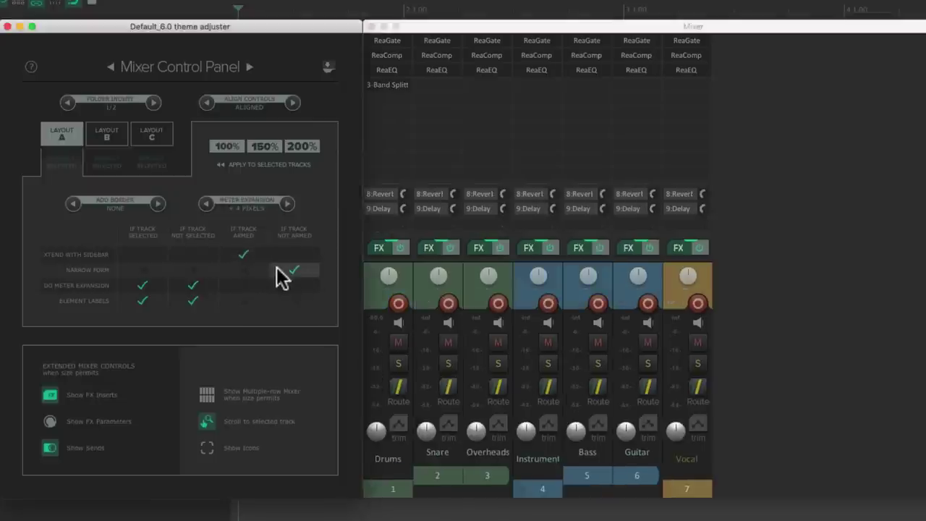
{"action": "left_click", "coordinate": [396, 304]}
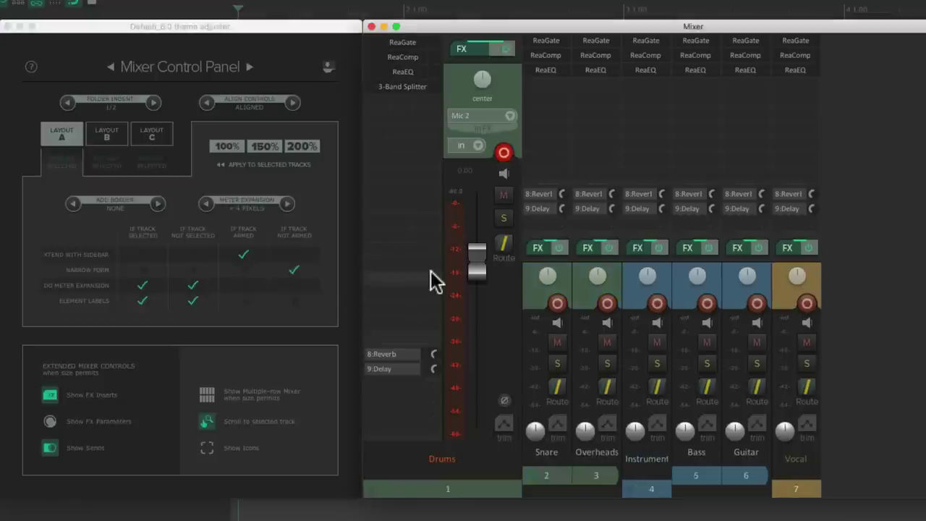
{"action": "left_click", "coordinate": [504, 154]}
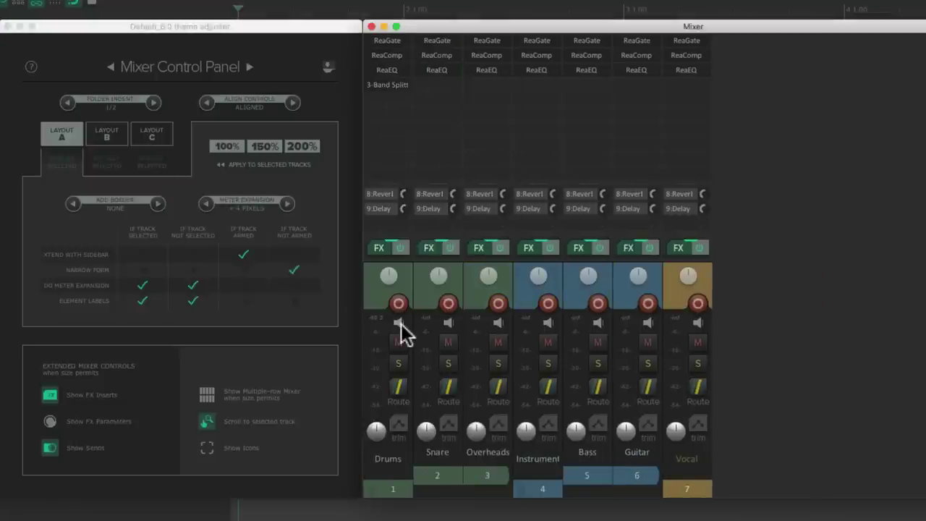
{"action": "left_click", "coordinate": [242, 252]}
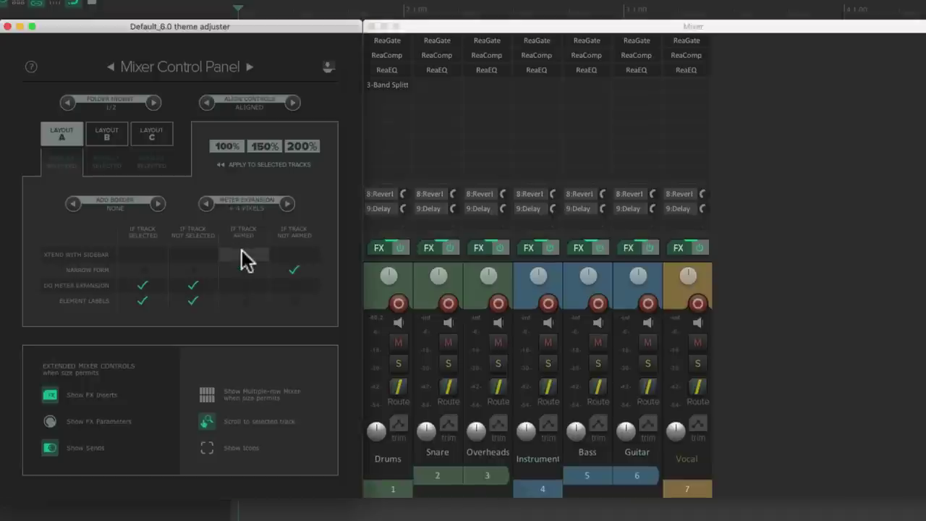
{"action": "left_click", "coordinate": [288, 271]}
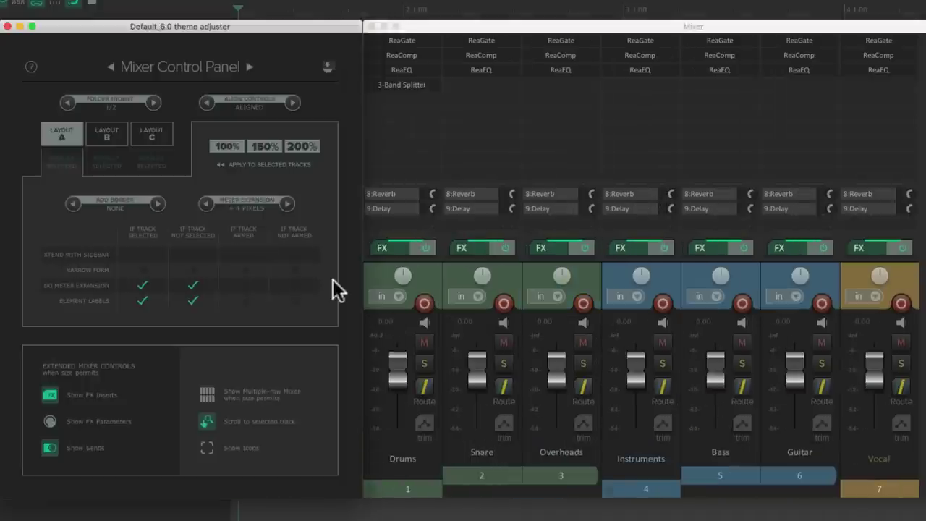
- Combine EXTEND WITH SIDEBAR for selected tracks with NARROW FORM for unselected ones, test by selecting Drums, and clear both settings
{"action": "left_click", "coordinate": [142, 252]}
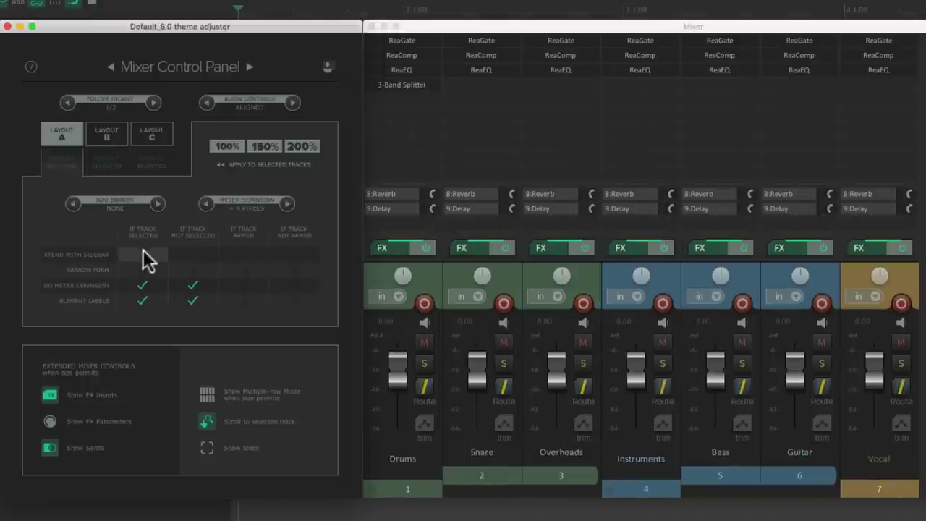
{"action": "left_click", "coordinate": [189, 269]}
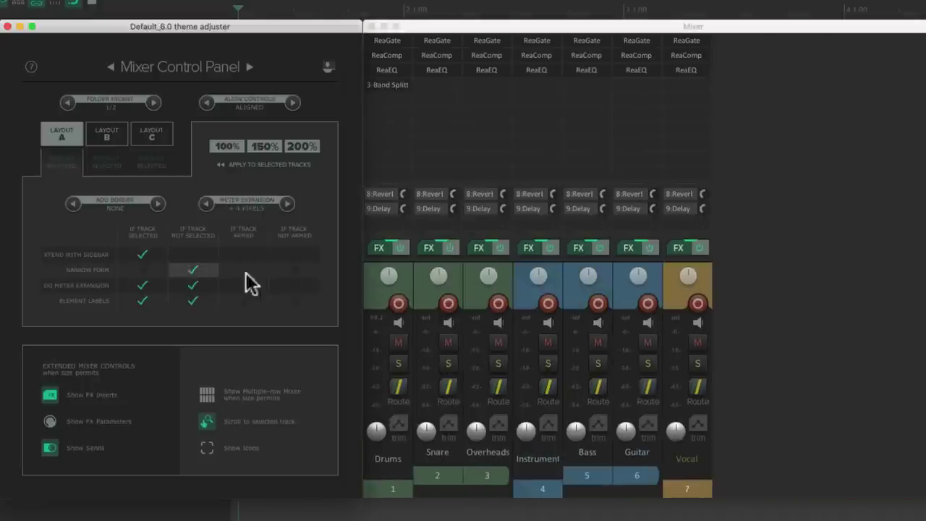
{"action": "left_click", "coordinate": [389, 490]}
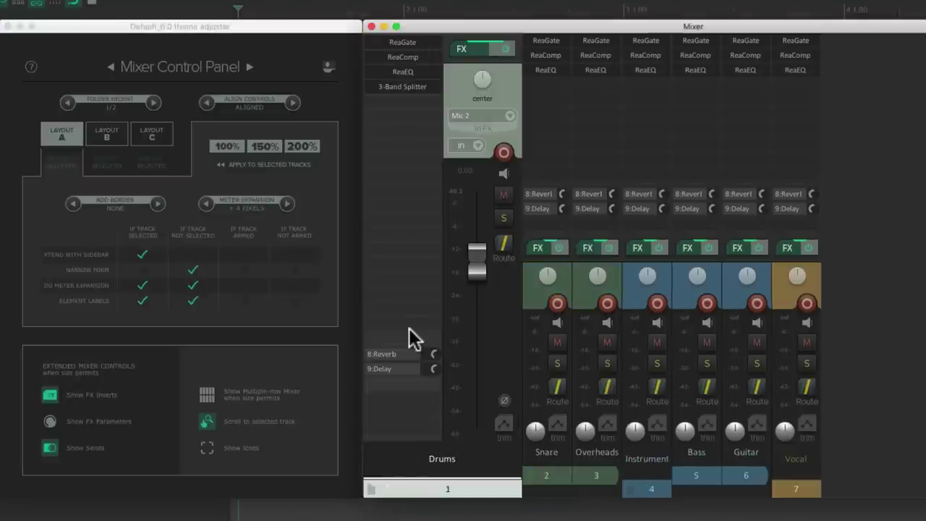
{"action": "left_click", "coordinate": [441, 491]}
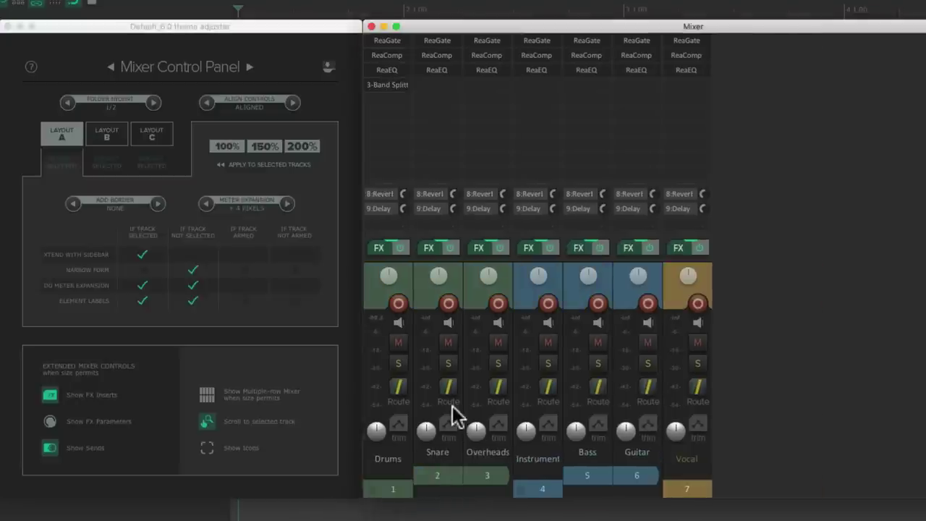
{"action": "left_click", "coordinate": [205, 271]}
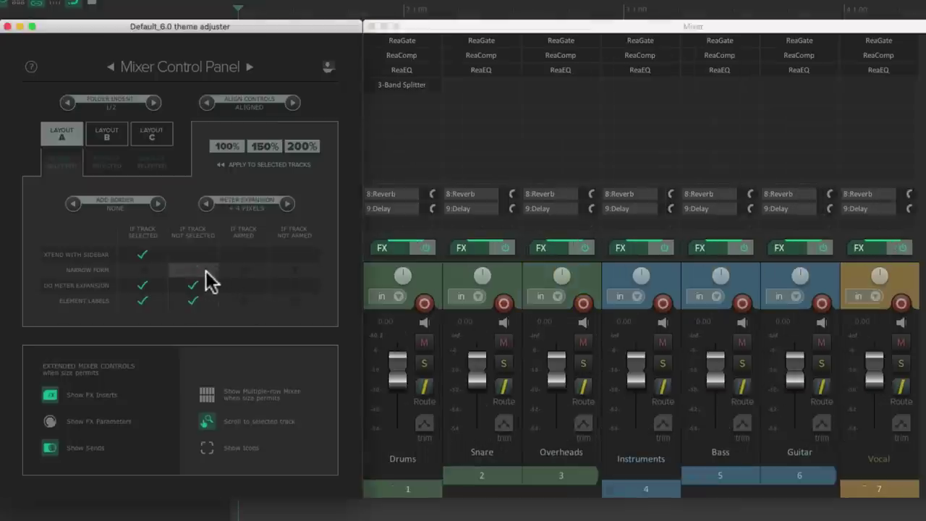
{"action": "left_click", "coordinate": [144, 256]}
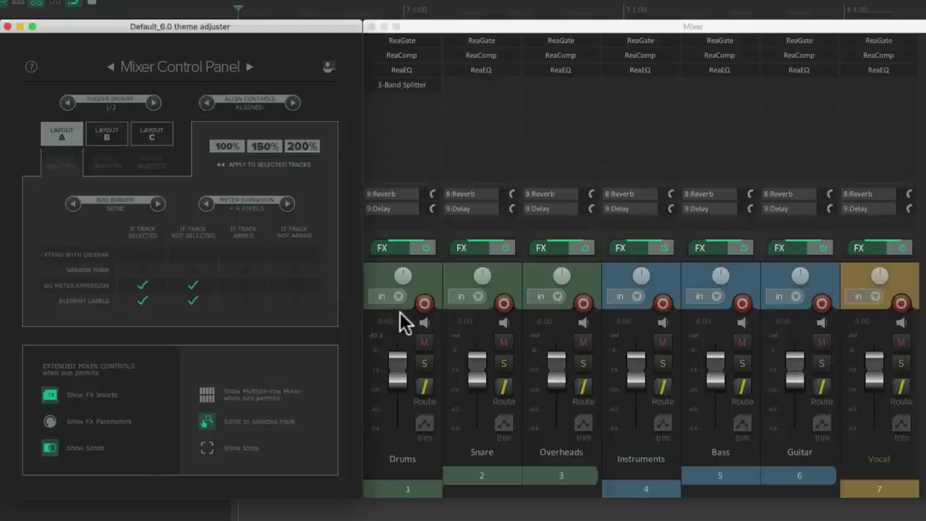
- Set the Drums track's channel count to 6 in its routing and start playback to show its multichannel meter
{"action": "left_click", "coordinate": [425, 389]}
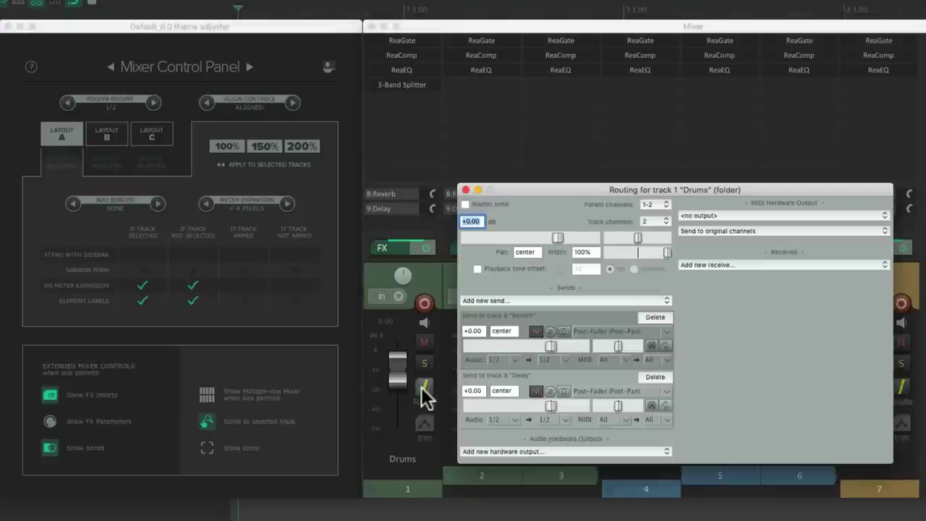
{"action": "left_click", "coordinate": [659, 222]}
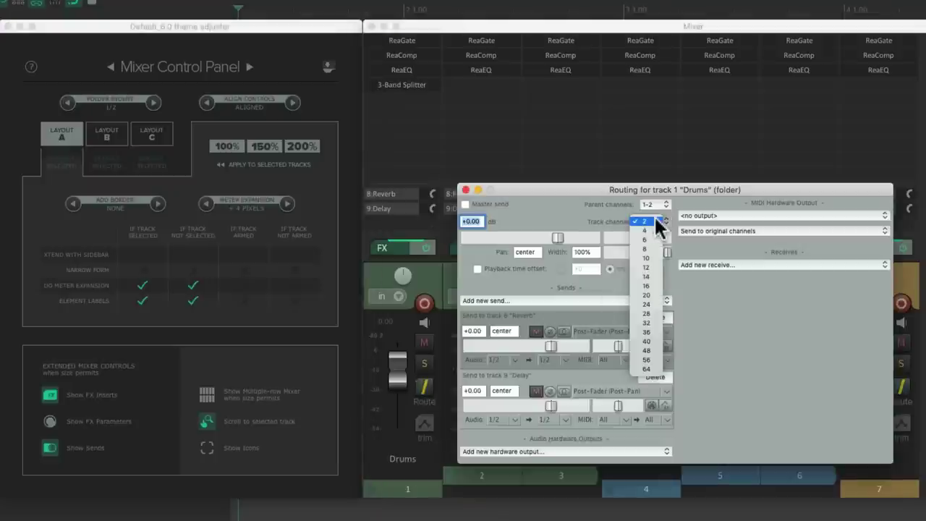
{"action": "left_click", "coordinate": [655, 241]}
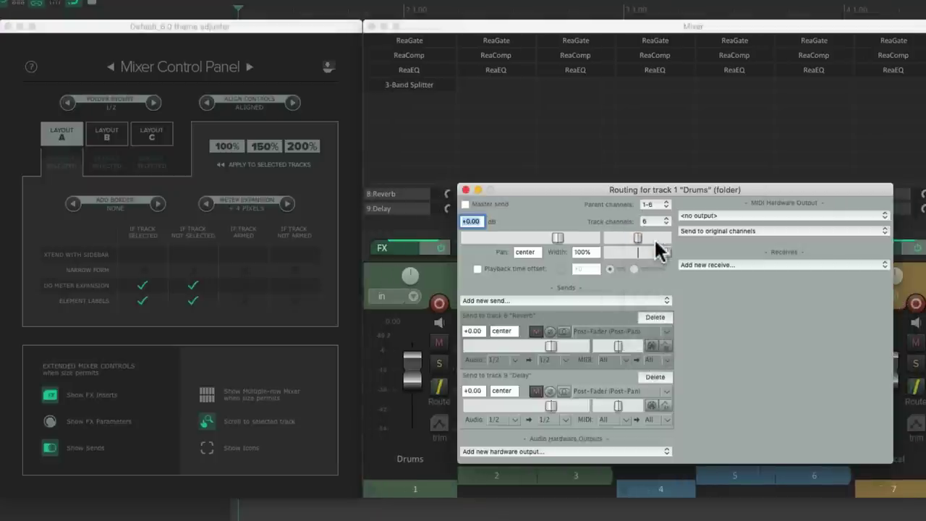
{"action": "left_click", "coordinate": [465, 190]}
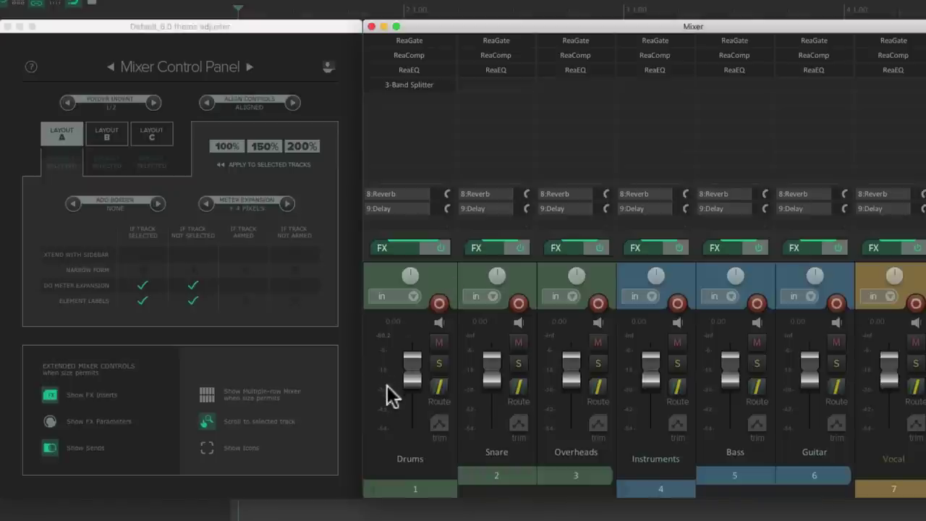
{"action": "key", "text": "space"}
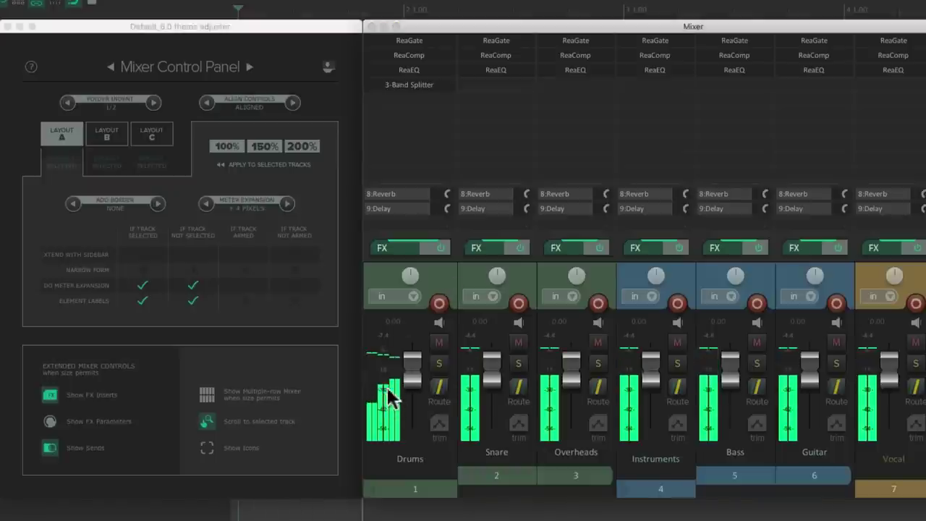
- Disable DO METER EXPANSION for selected and unselected tracks to compare the meters, and enable both again
{"action": "left_click", "coordinate": [192, 286]}
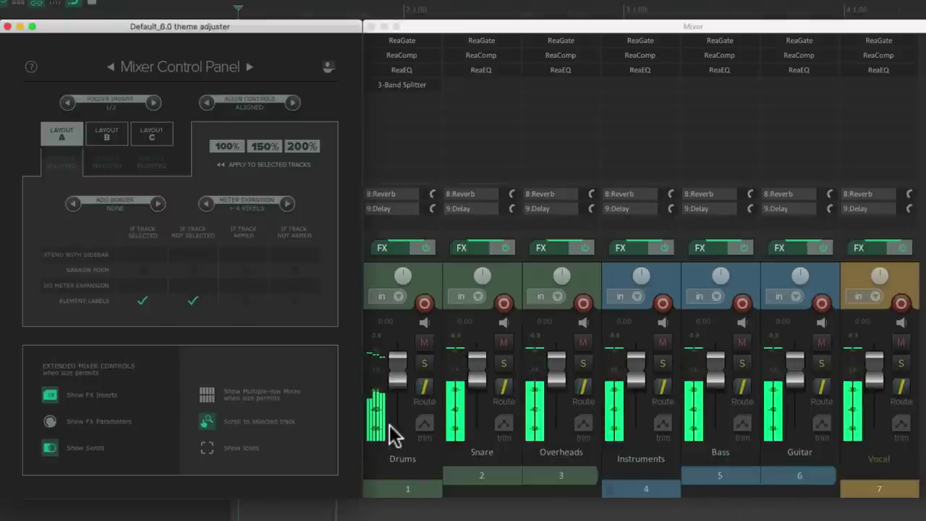
{"action": "left_click", "coordinate": [144, 285]}
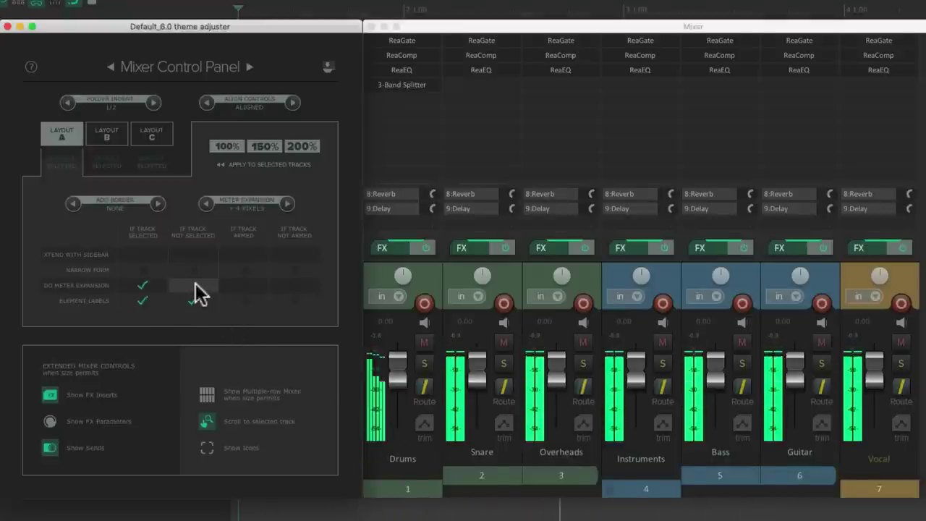
{"action": "left_click", "coordinate": [194, 285]}
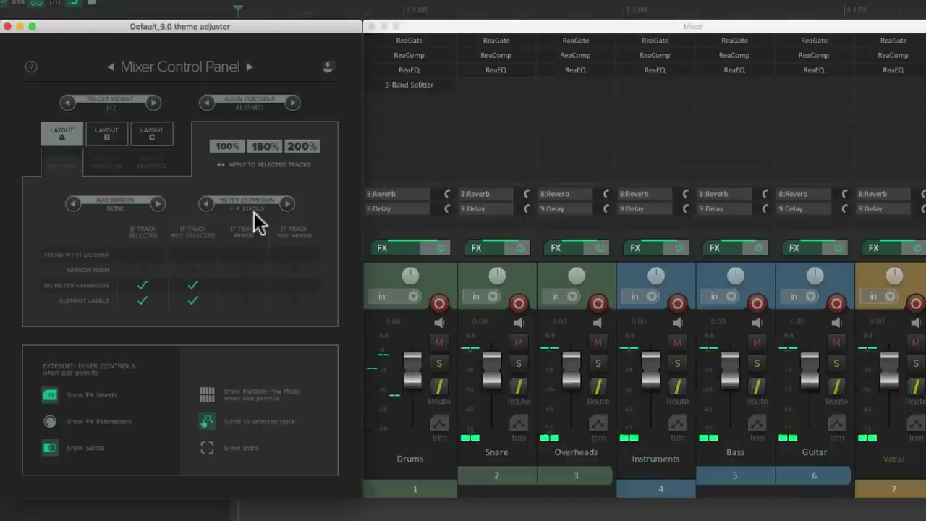
- Try a METER EXPANSION of + 2 pixels, and set it to + 8 pixels
{"action": "left_click", "coordinate": [203, 204]}
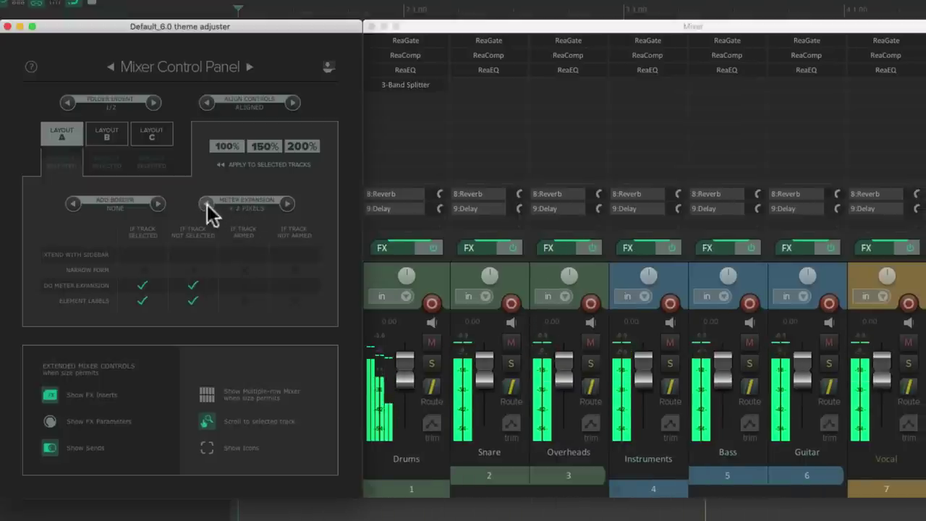
{"action": "left_click", "coordinate": [206, 204]}
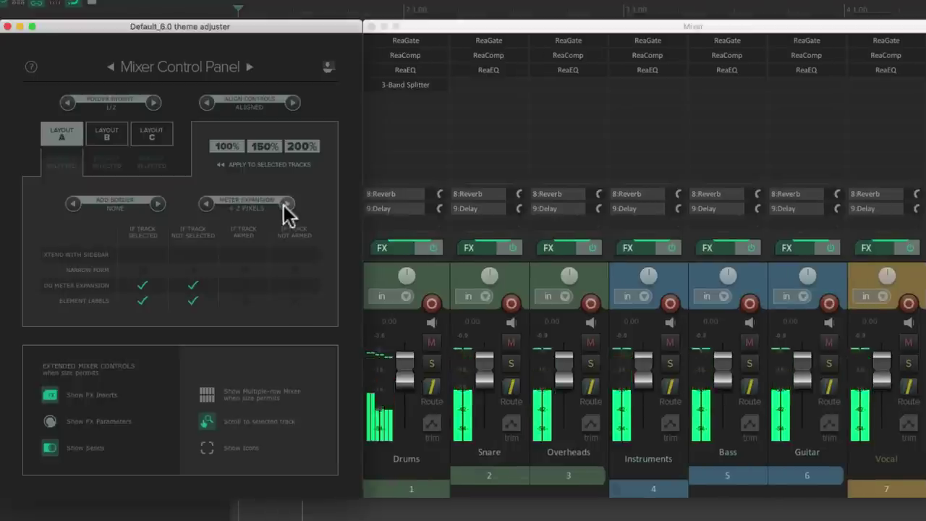
{"action": "left_click", "coordinate": [286, 204]}
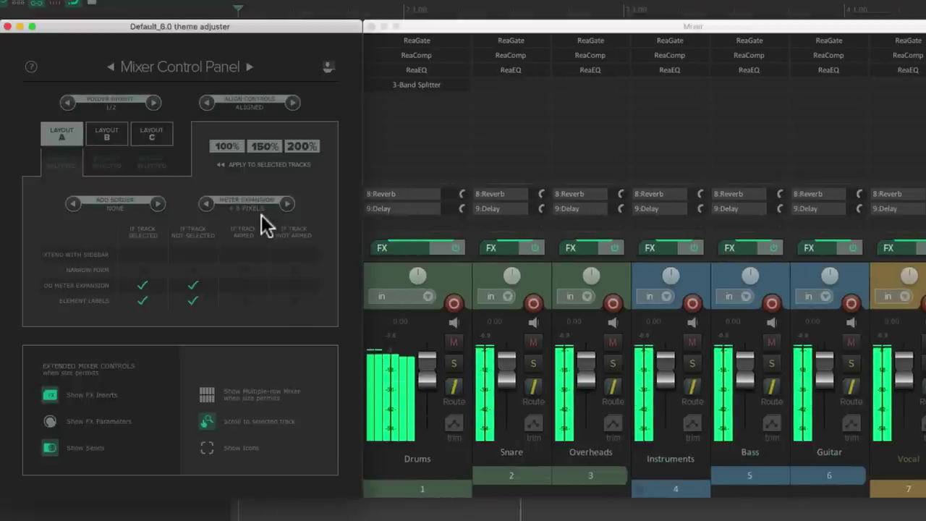
- Limit DO METER EXPANSION to selected tracks and test it by selecting and deselecting Drums
{"action": "left_click", "coordinate": [185, 290]}
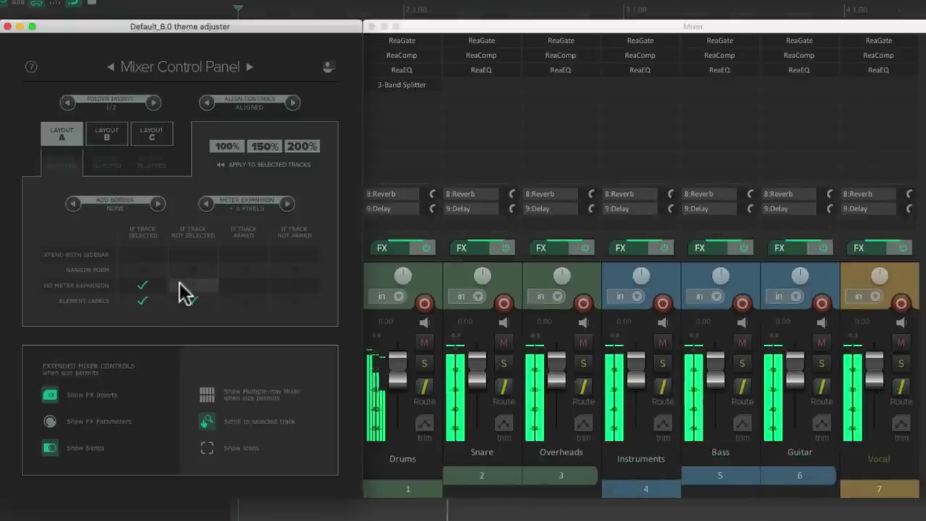
{"action": "left_click", "coordinate": [408, 491]}
{"action": "left_click", "coordinate": [405, 489]}
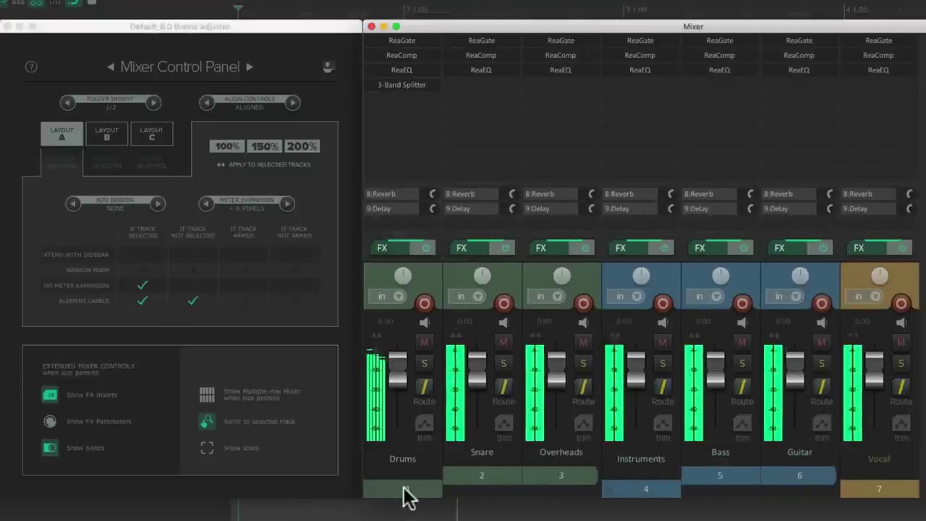
- Try DO METER EXPANSION for armed tracks by arming and disarming Drums, clear it, and enable expansion for unselected tracks again
{"action": "left_click", "coordinate": [243, 285]}
{"action": "left_click", "coordinate": [423, 303]}
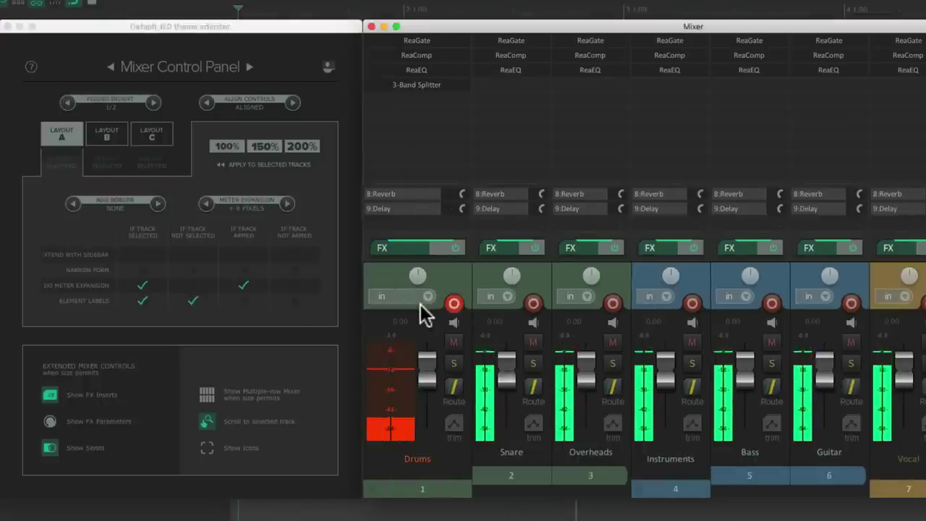
{"action": "left_click", "coordinate": [452, 304]}
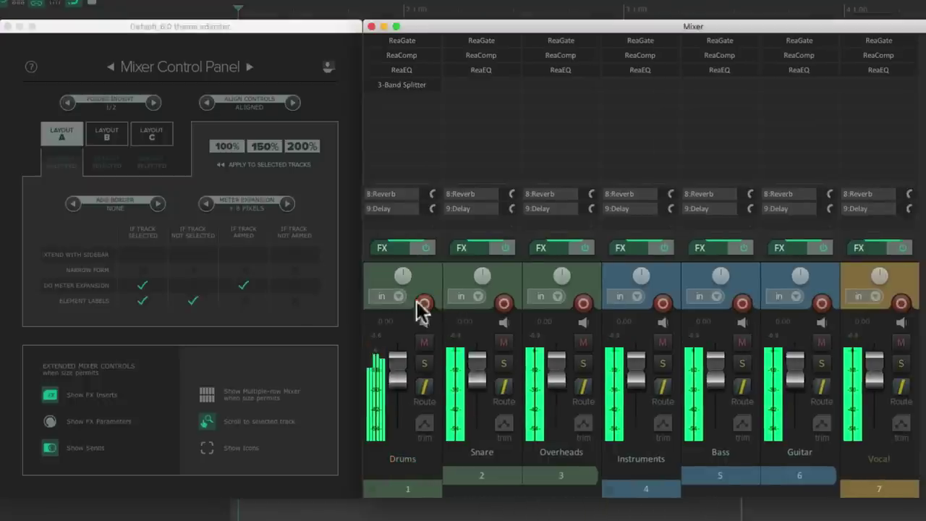
{"action": "left_click", "coordinate": [243, 285]}
{"action": "left_click", "coordinate": [192, 285]}
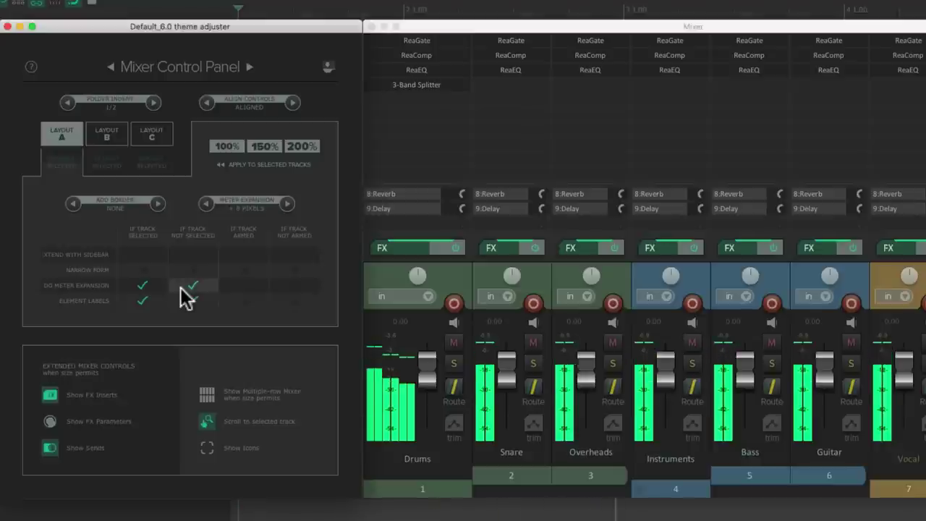
{"action": "left_click", "coordinate": [395, 391]}
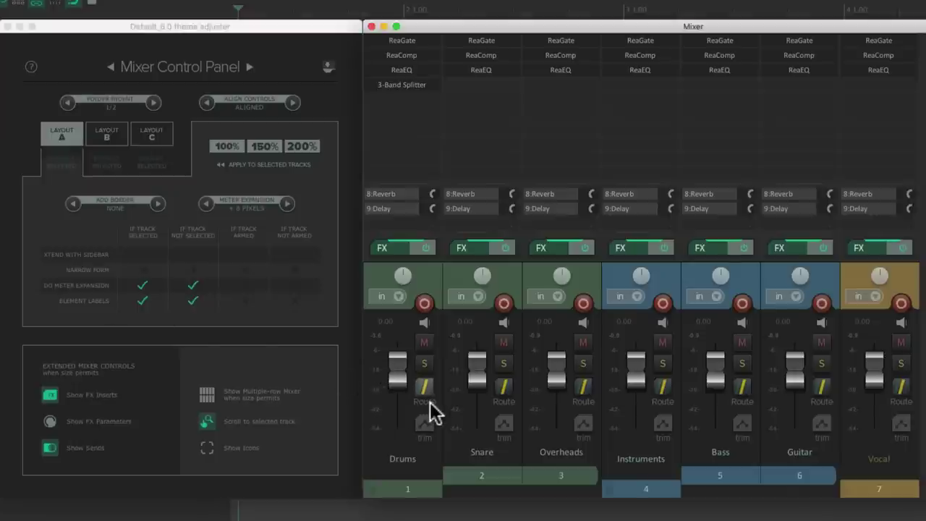
- Turn off ELEMENT LABELS, try them for selected tracks only by selecting Drums, Snare and Overheads, and clear the setting
{"action": "left_click", "coordinate": [150, 299]}
{"action": "left_click", "coordinate": [186, 298]}
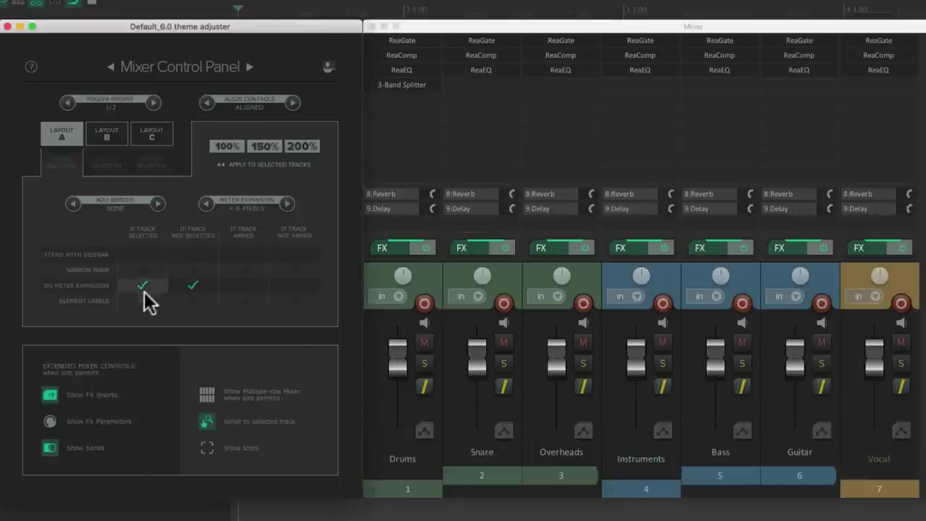
{"action": "left_click", "coordinate": [408, 489]}
{"action": "left_click", "coordinate": [469, 479]}
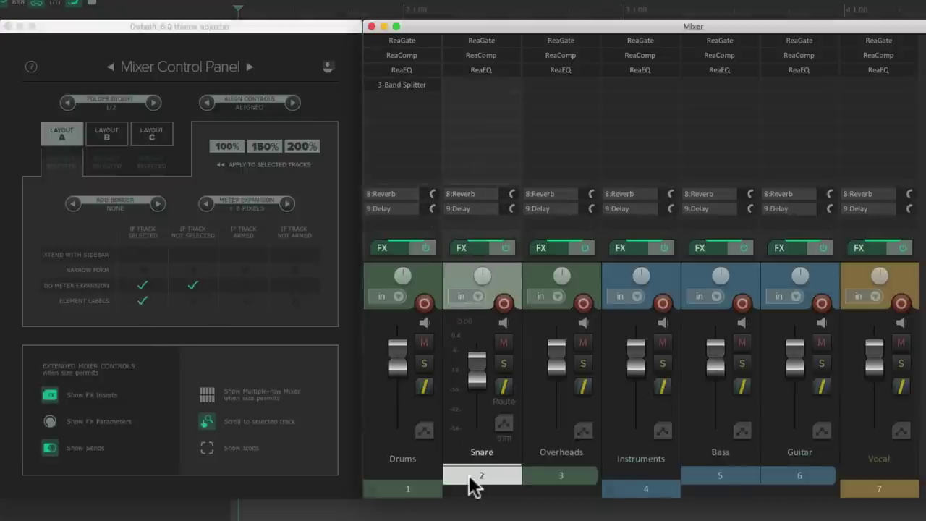
{"action": "left_click", "coordinate": [554, 486]}
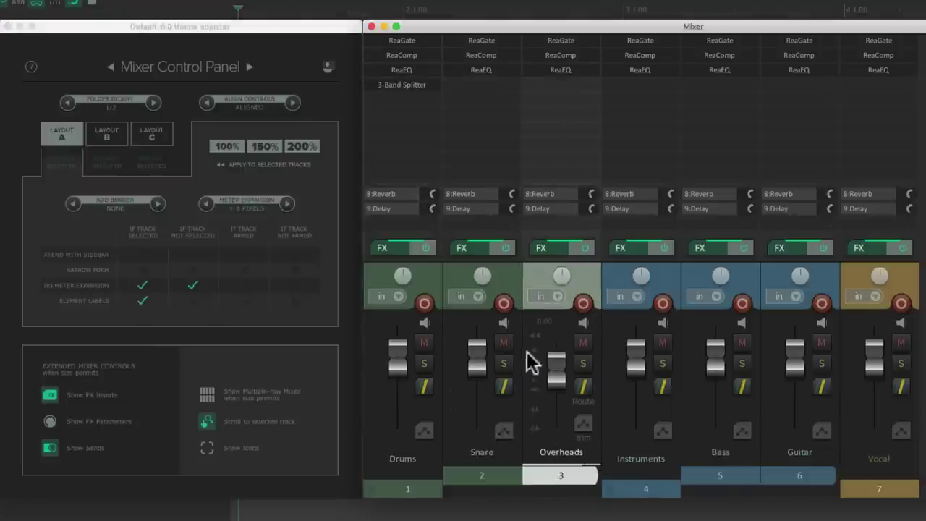
{"action": "left_click", "coordinate": [554, 480]}
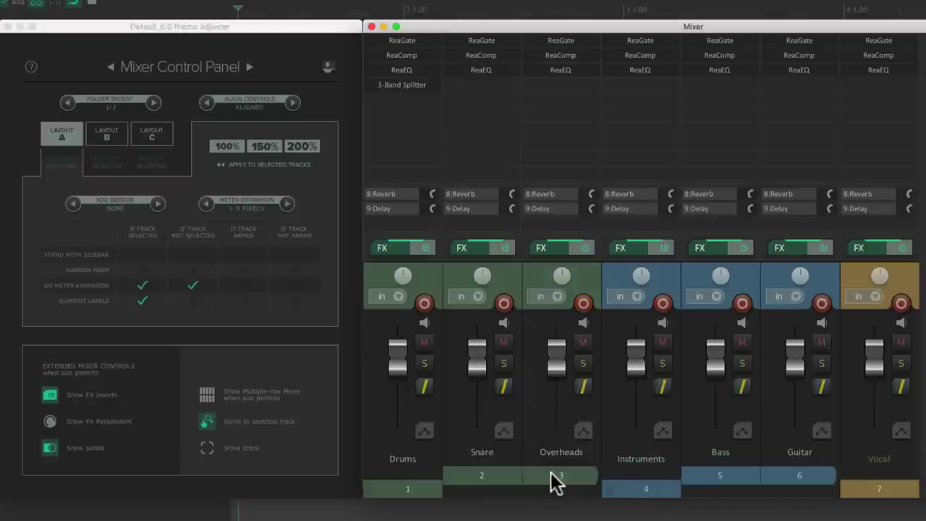
{"action": "left_click", "coordinate": [144, 298]}
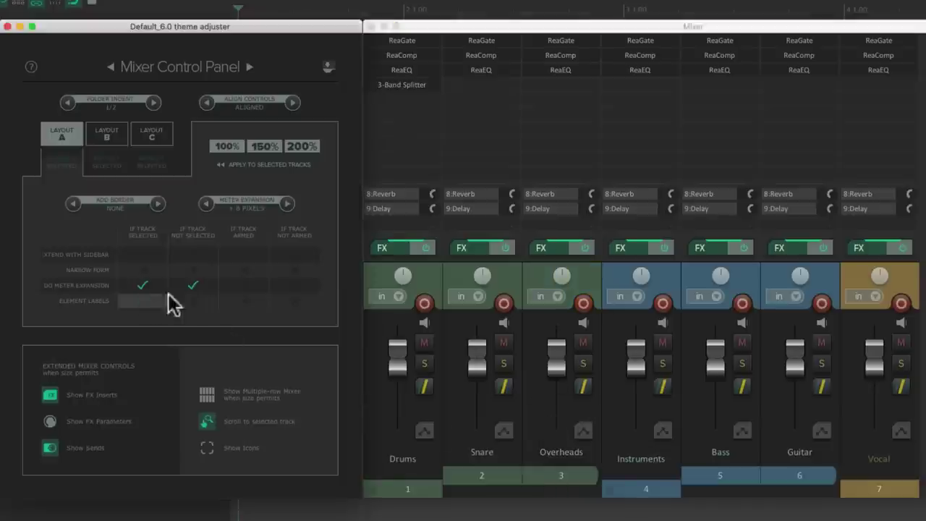
- Try ELEMENT LABELS for armed and unarmed tracks by toggling record arm on Drums, and restore them for selected and unselected tracks
{"action": "left_click", "coordinate": [257, 298]}
{"action": "left_click", "coordinate": [424, 303]}
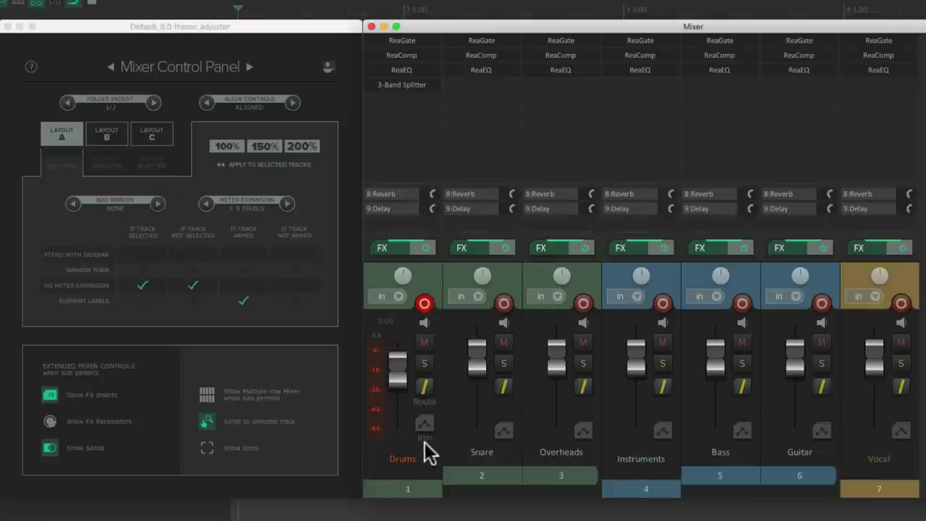
{"action": "left_click", "coordinate": [424, 303]}
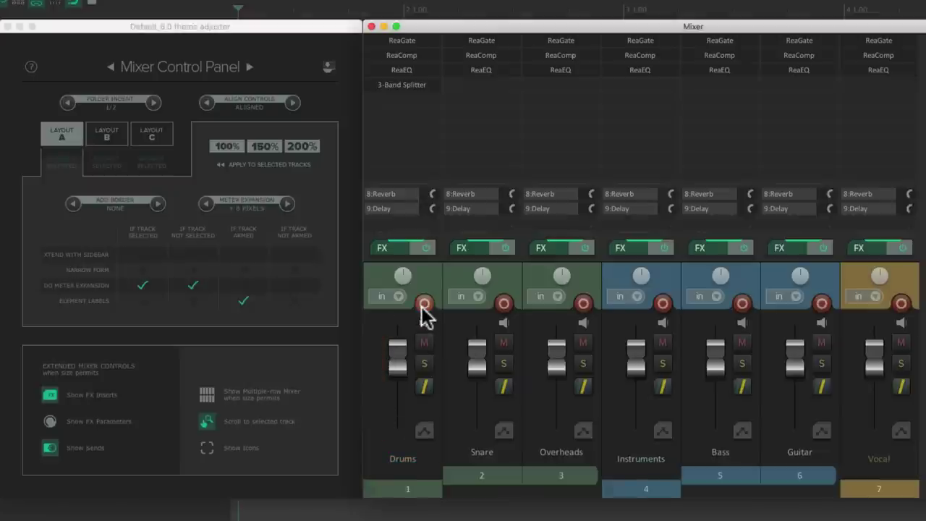
{"action": "left_click", "coordinate": [291, 303]}
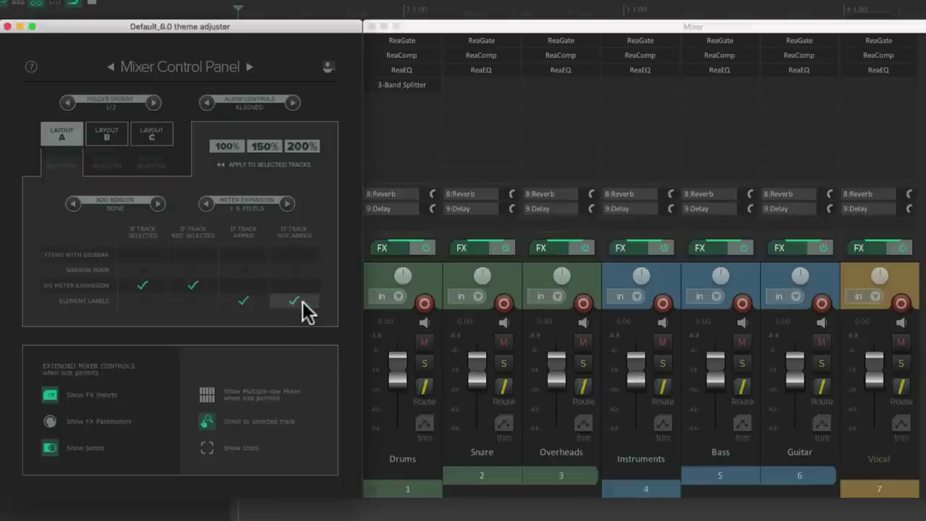
{"action": "left_click", "coordinate": [293, 302]}
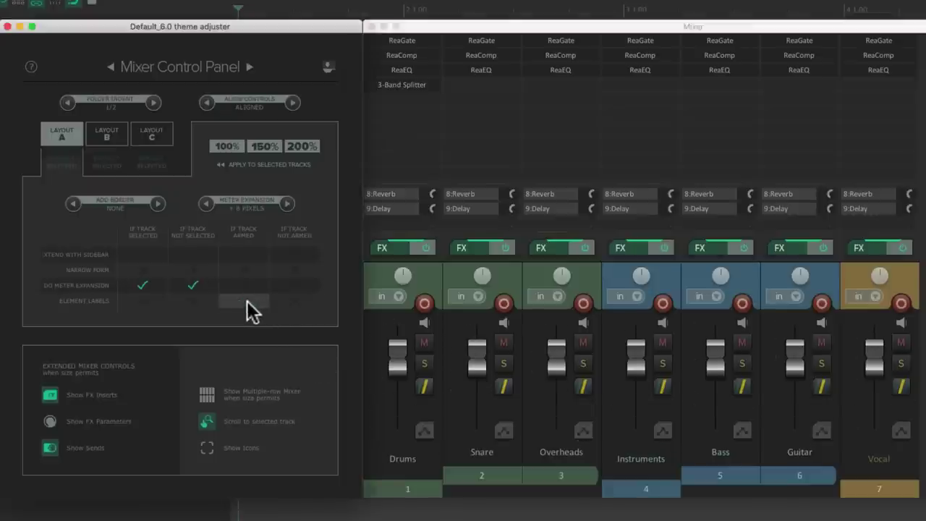
{"action": "left_click", "coordinate": [191, 301]}
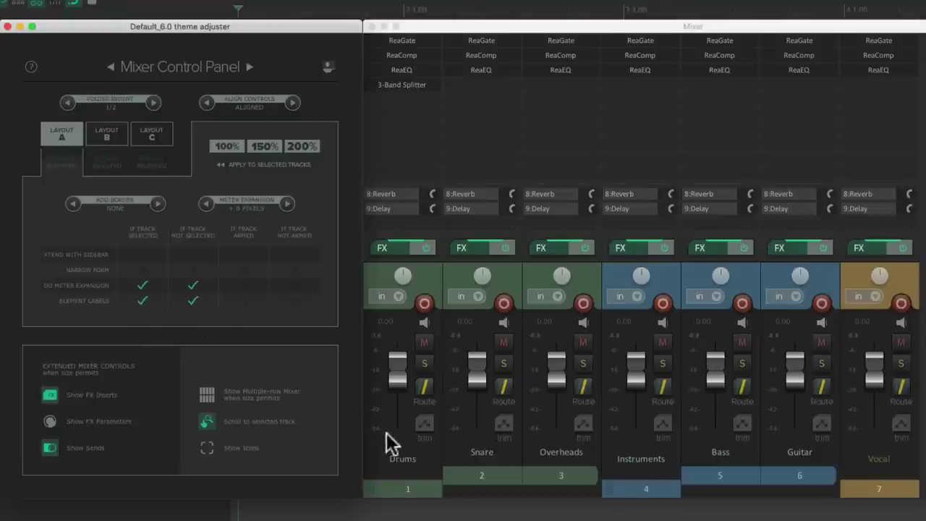
- Apply mixer Layout B to the Instruments, Bass and Guitar tracks, and toggle its NARROW FORM setting for selected tracks off and on
{"action": "left_click", "coordinate": [413, 488]}
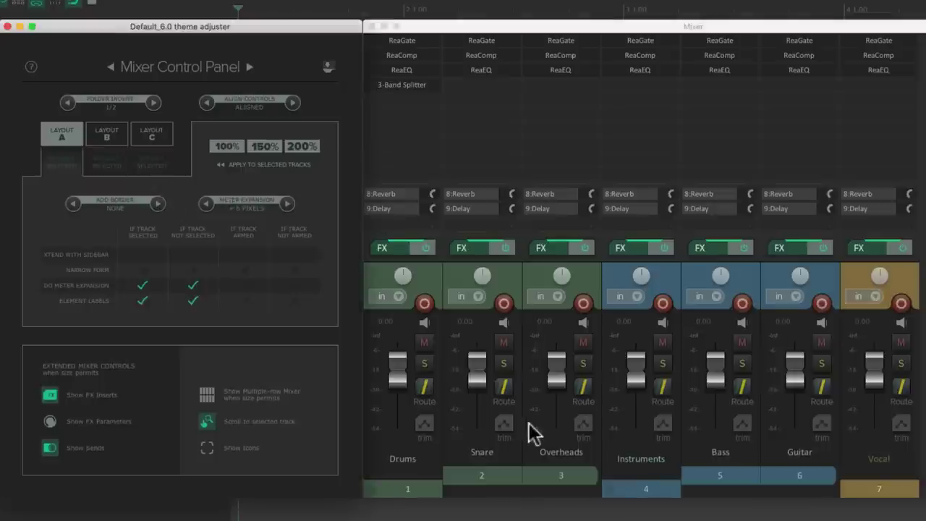
{"action": "left_click", "coordinate": [646, 489]}
{"action": "left_click", "coordinate": [792, 486], "text": "shift"}
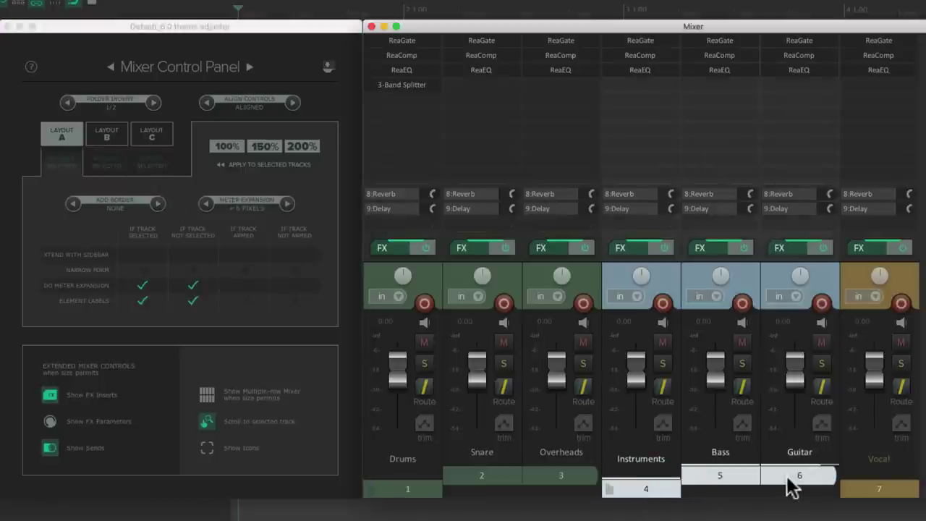
{"action": "left_click", "coordinate": [116, 134]}
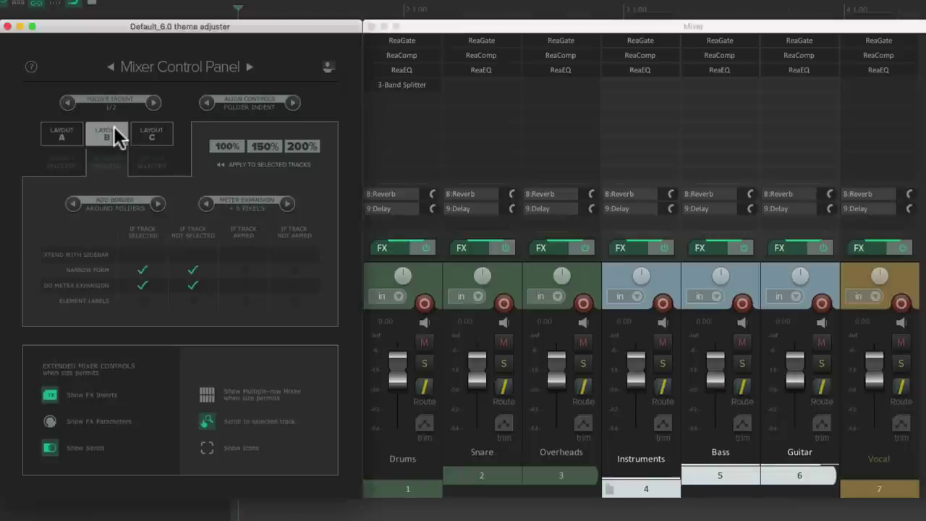
{"action": "left_click", "coordinate": [272, 149]}
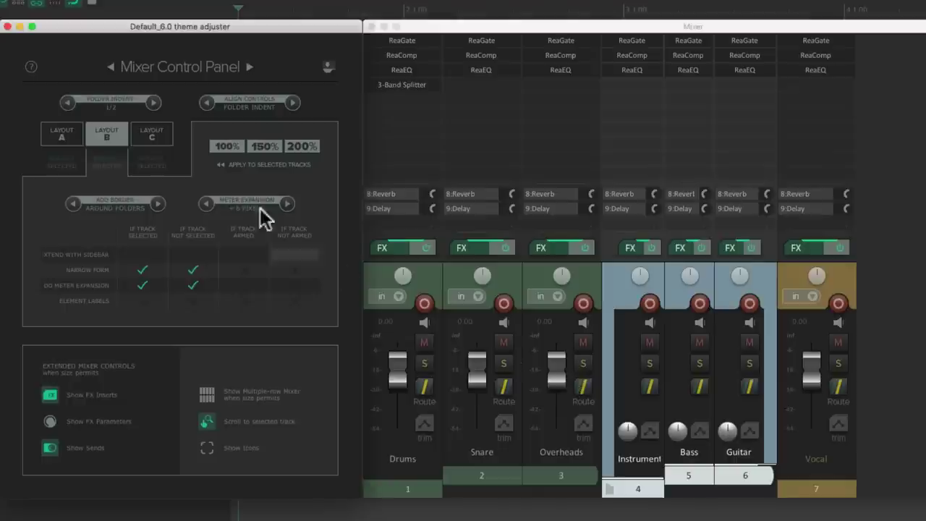
{"action": "left_click", "coordinate": [155, 270]}
{"action": "left_click", "coordinate": [154, 270]}
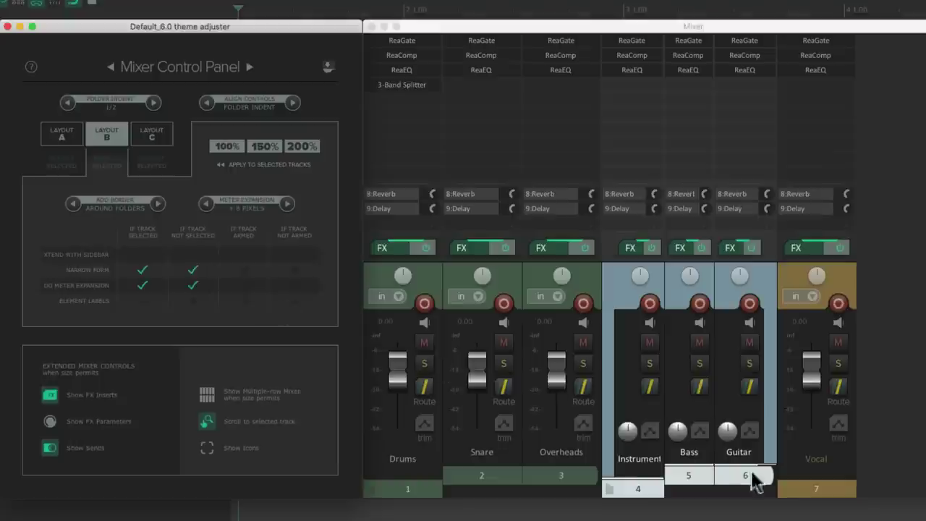
- Apply mixer Layout C to the Vocal track
{"action": "left_click", "coordinate": [803, 492]}
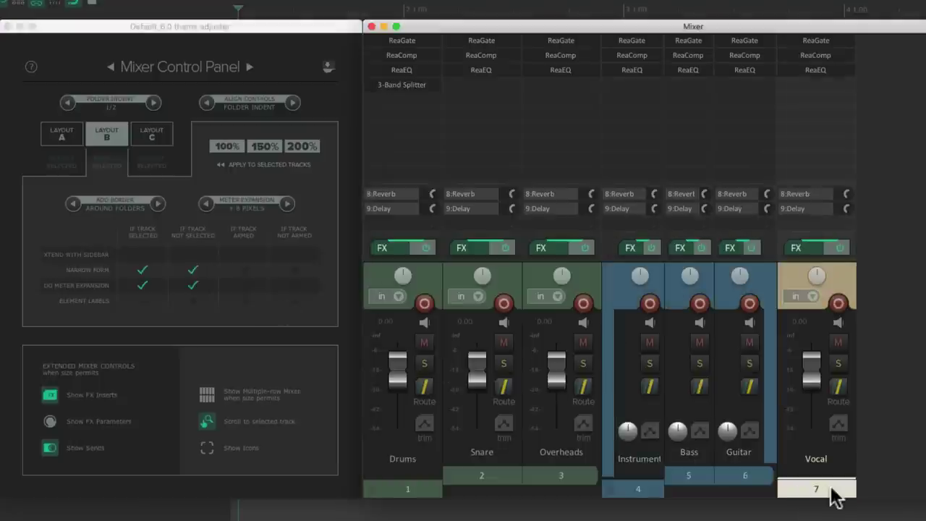
{"action": "left_click", "coordinate": [154, 136]}
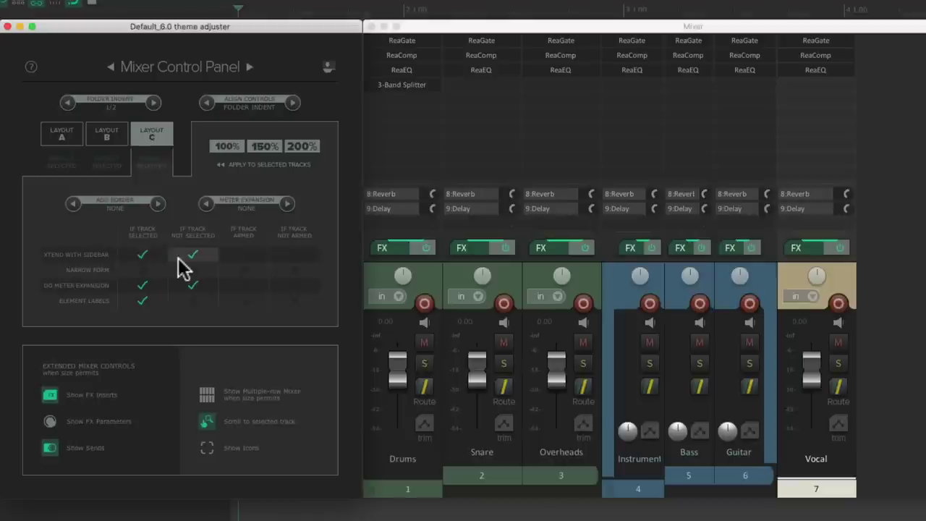
{"action": "left_click", "coordinate": [270, 146]}
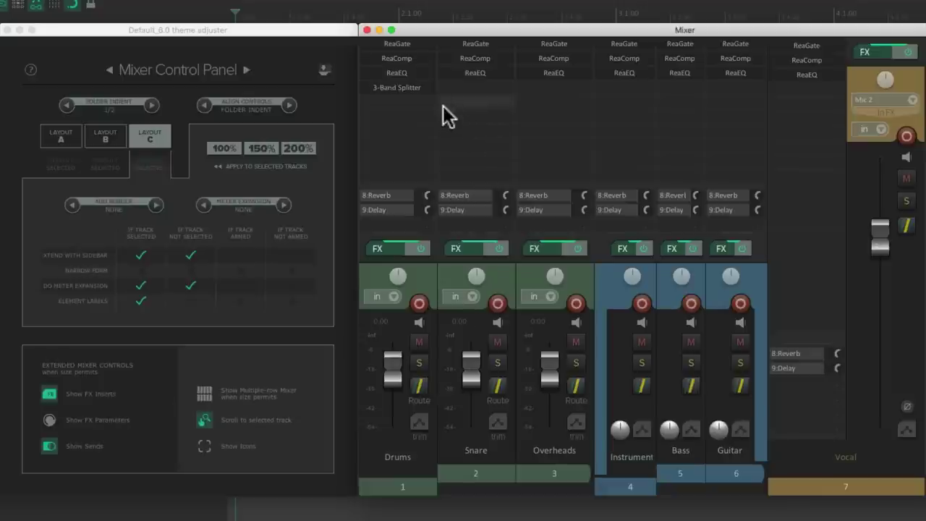
- Try the extended mixer controls for FX Inserts, FX Parameters and Sends by toggling each, leaving all three shown
{"action": "left_click", "coordinate": [48, 395]}
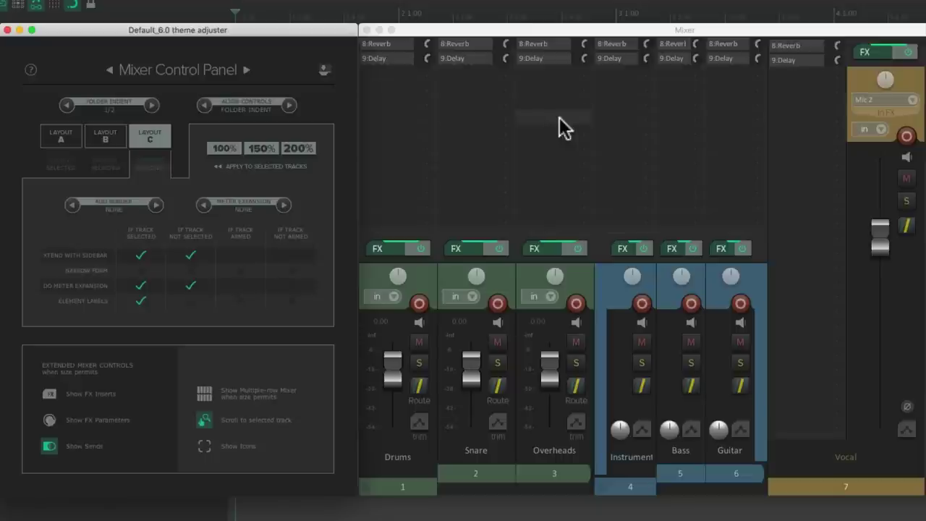
{"action": "left_click", "coordinate": [49, 394]}
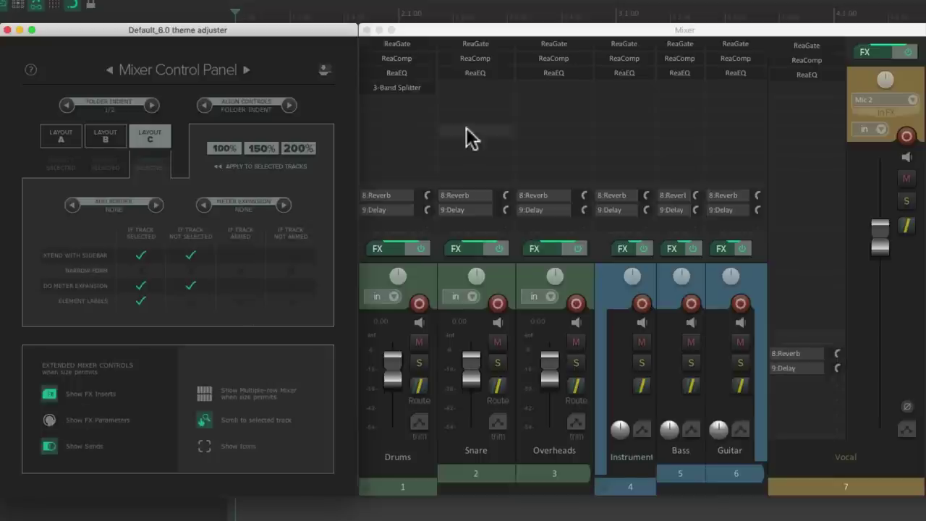
{"action": "left_click", "coordinate": [48, 420]}
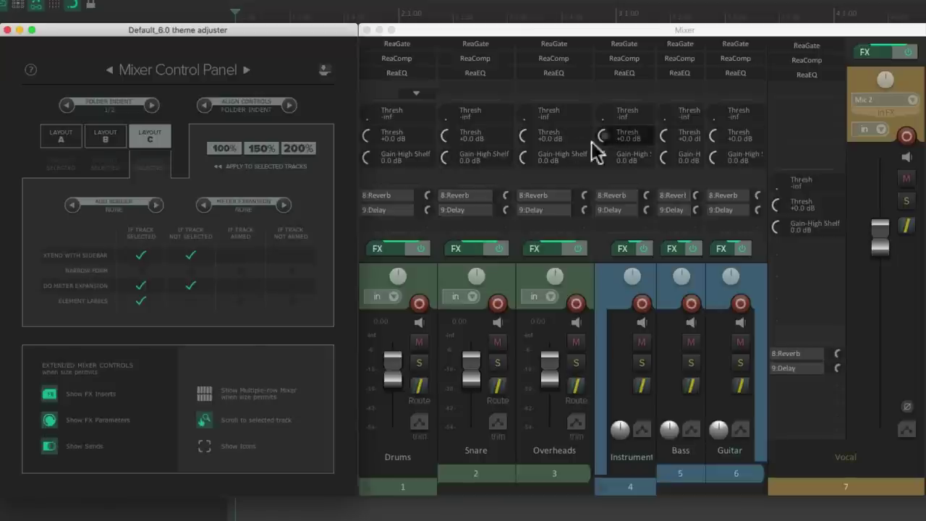
{"action": "left_click", "coordinate": [48, 420]}
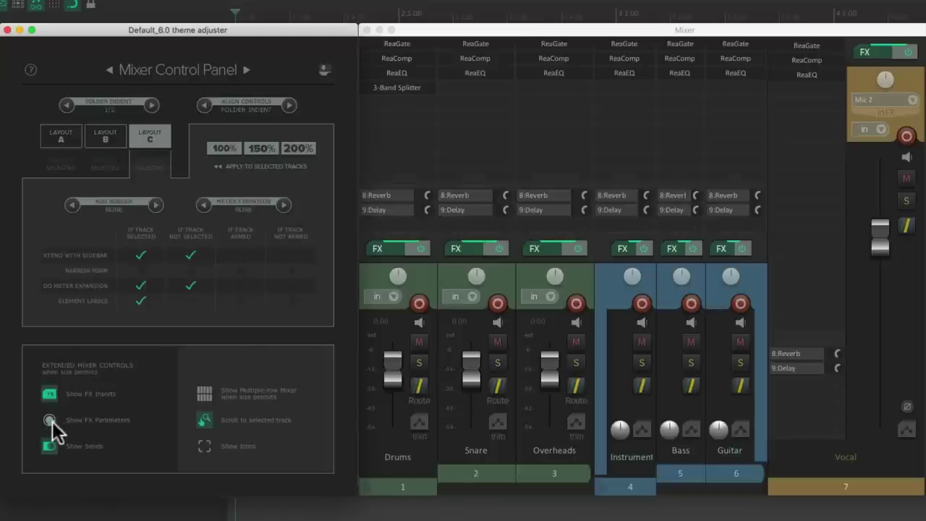
{"action": "left_click", "coordinate": [49, 421]}
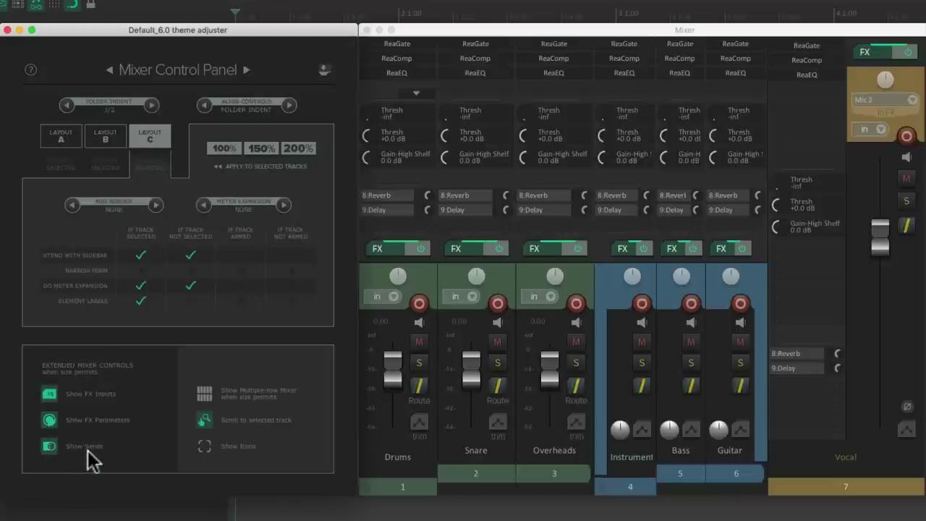
{"action": "left_click", "coordinate": [45, 444]}
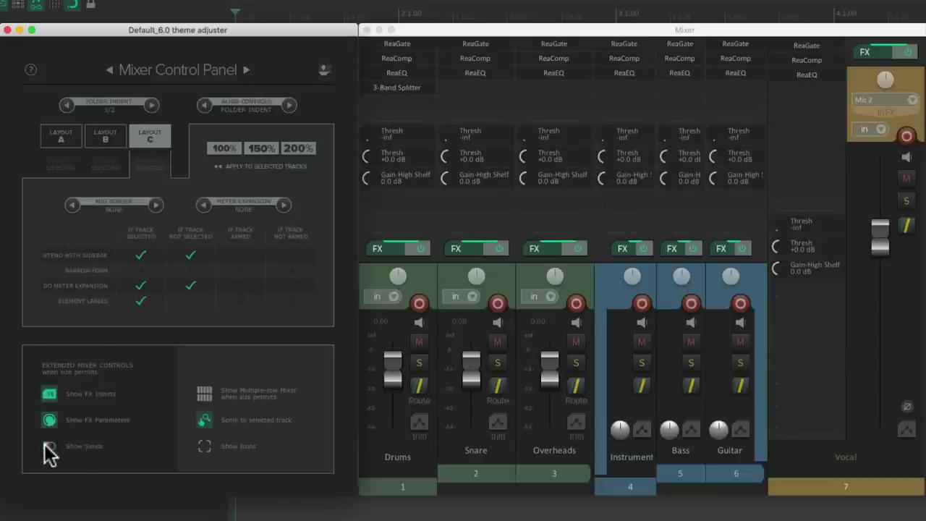
{"action": "left_click", "coordinate": [46, 445]}
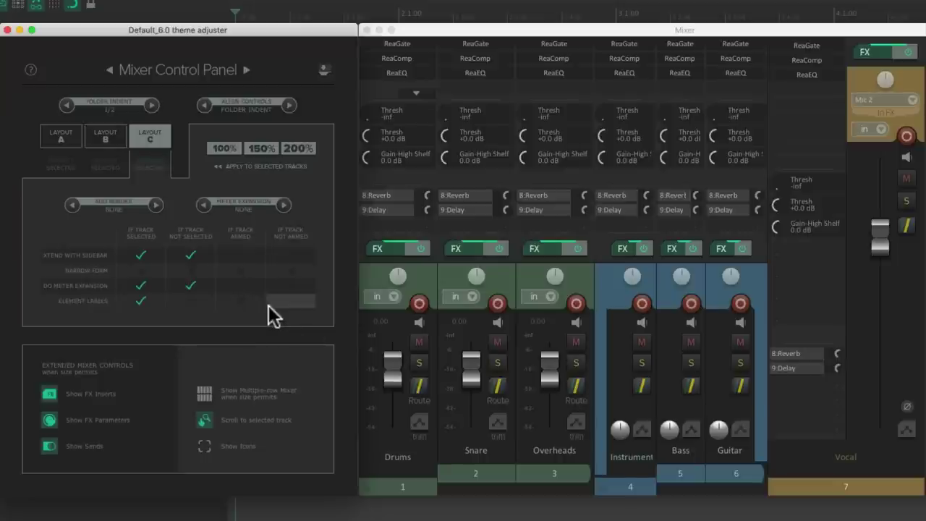
- Switch the theme adjuster to its compact strip form, and toggle the FX inserts, FX parameters and sends off and back on
{"action": "left_click", "coordinate": [327, 69]}
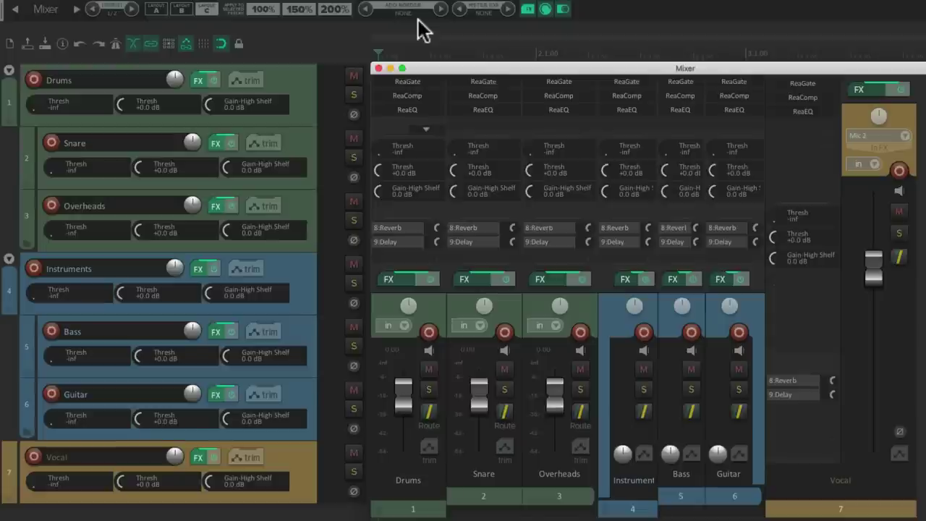
{"action": "left_click", "coordinate": [528, 10]}
{"action": "left_click", "coordinate": [528, 10]}
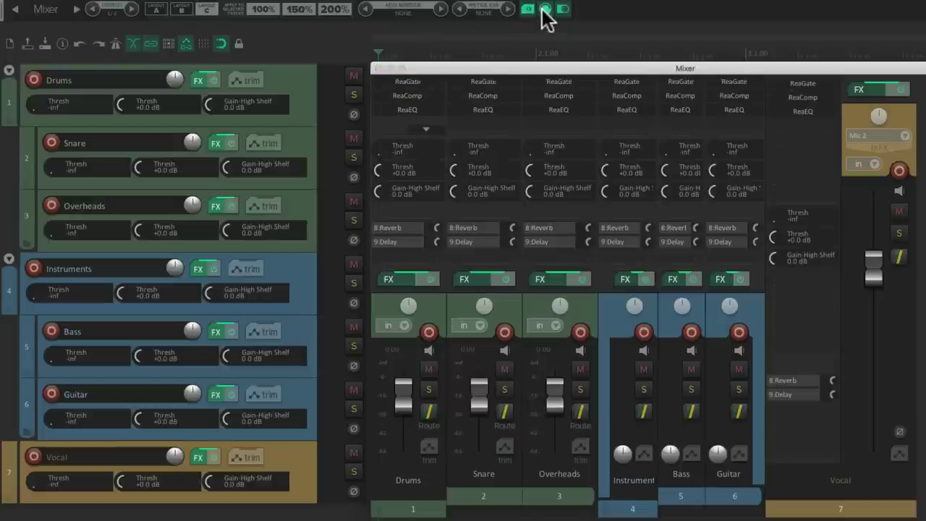
{"action": "left_click", "coordinate": [544, 9]}
{"action": "left_click", "coordinate": [544, 8]}
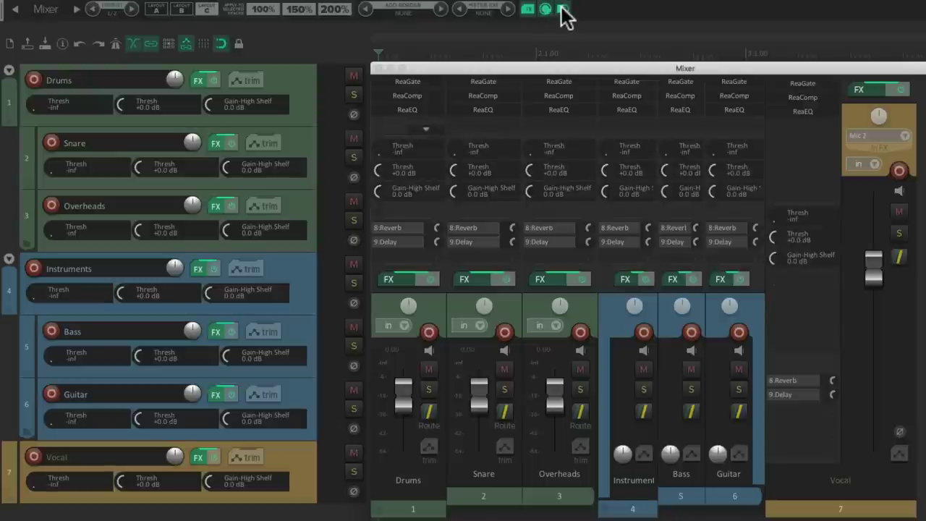
{"action": "left_click", "coordinate": [563, 10]}
{"action": "left_click", "coordinate": [563, 9]}
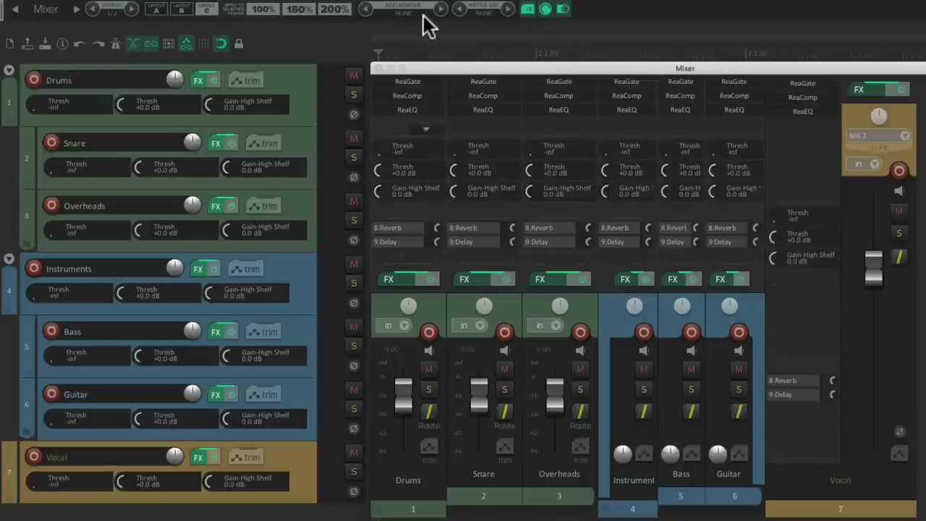